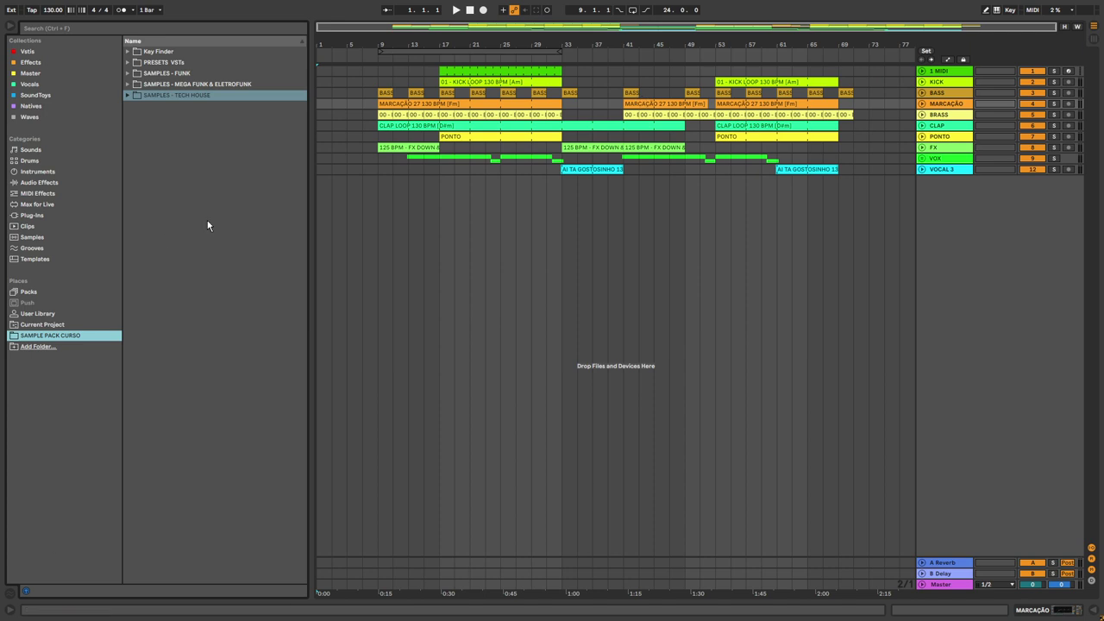
Look over the main preset and sample folders in the SAMPLE PACK CURSO place
left_click(536, 210)
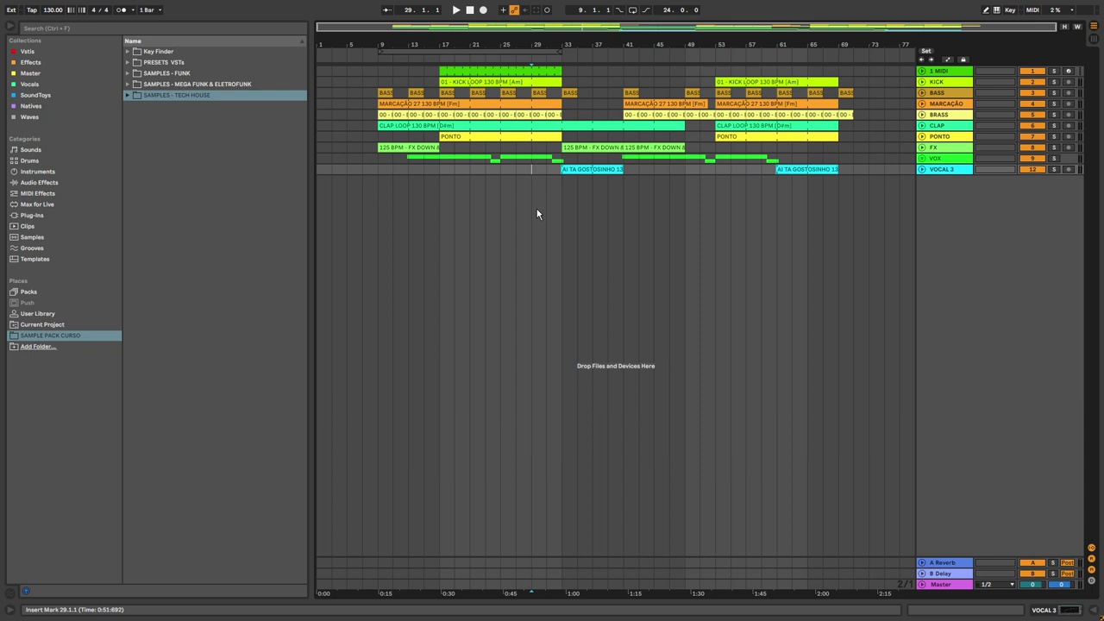
left_click(39, 333)
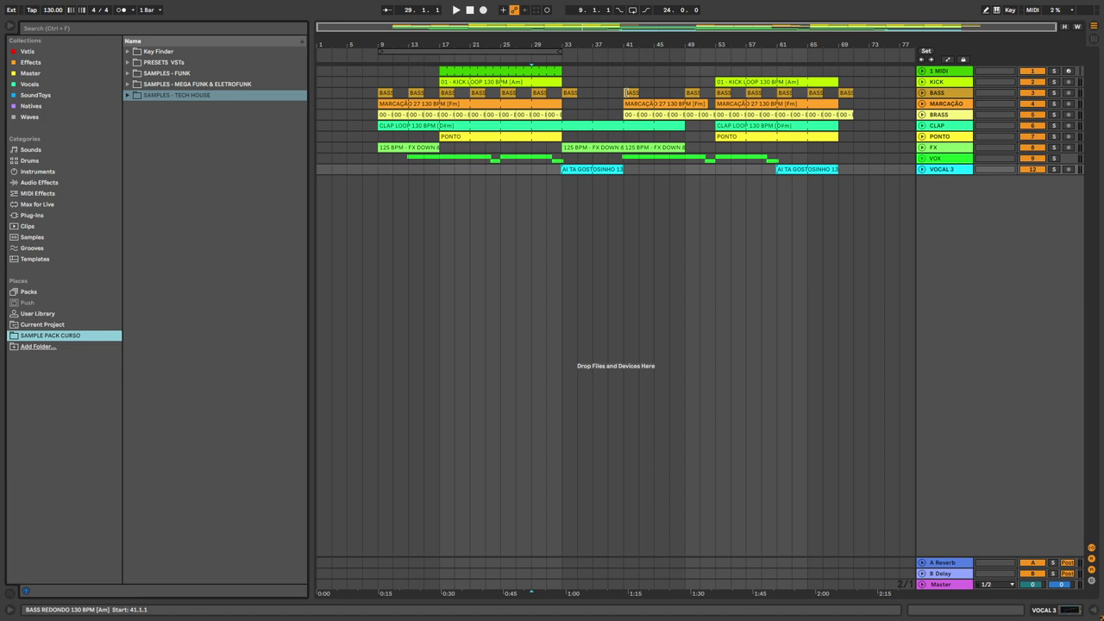
left_click(408, 169)
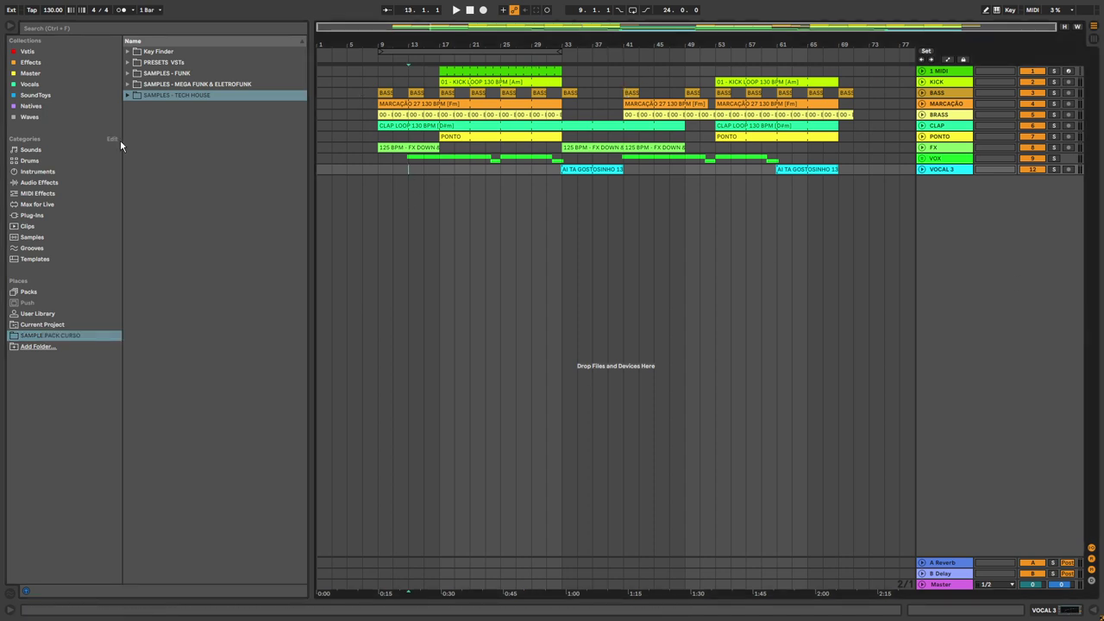
left_click(160, 95)
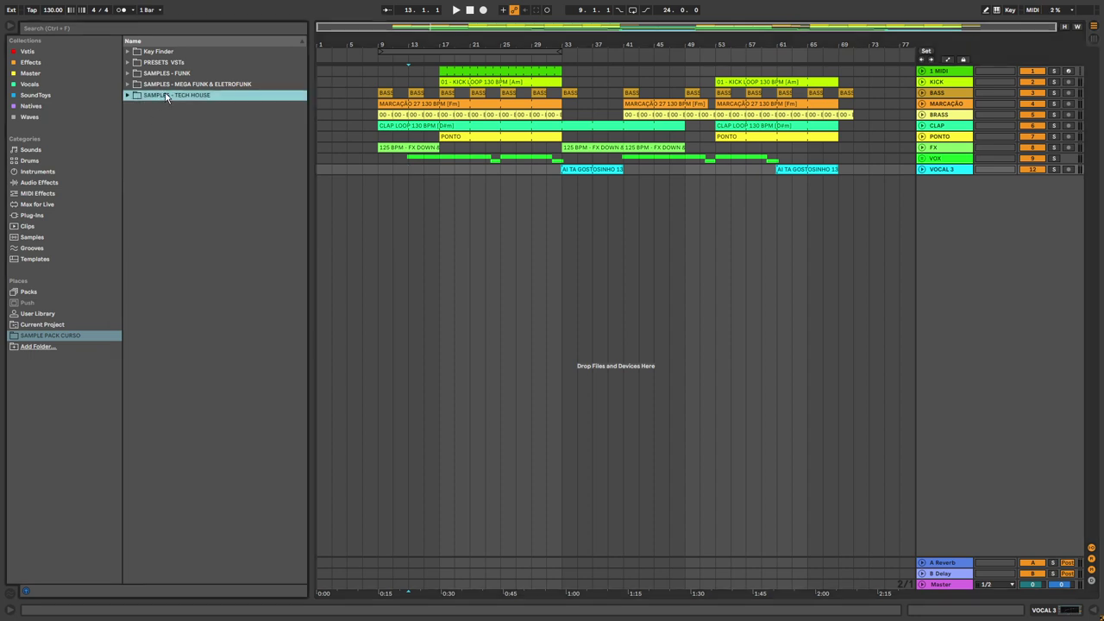
left_click(175, 84)
left_click(170, 64)
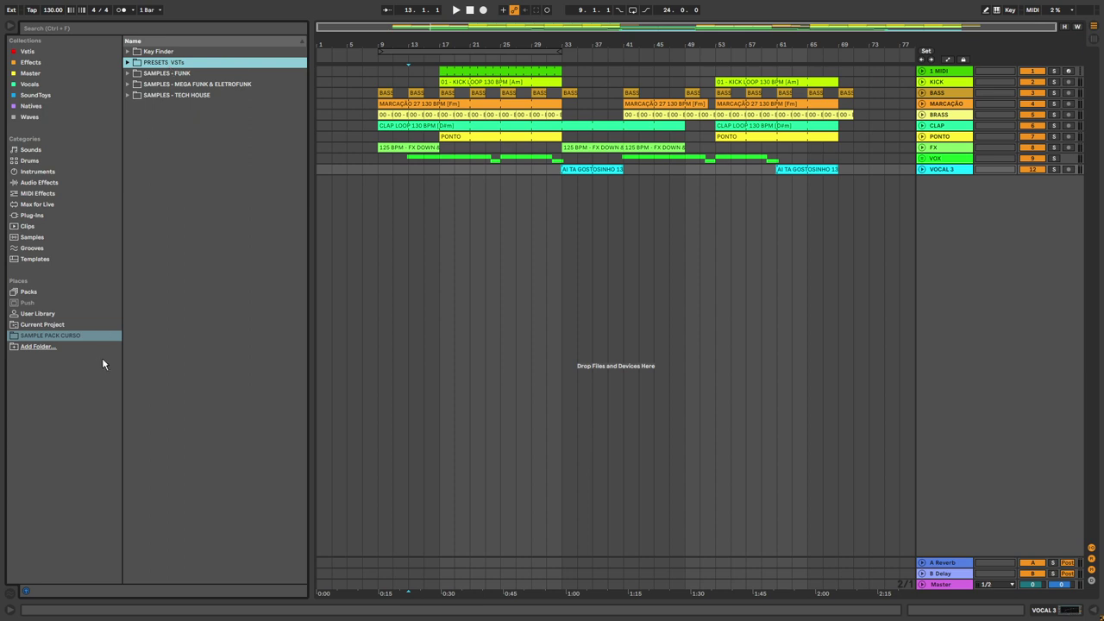
left_click(73, 339)
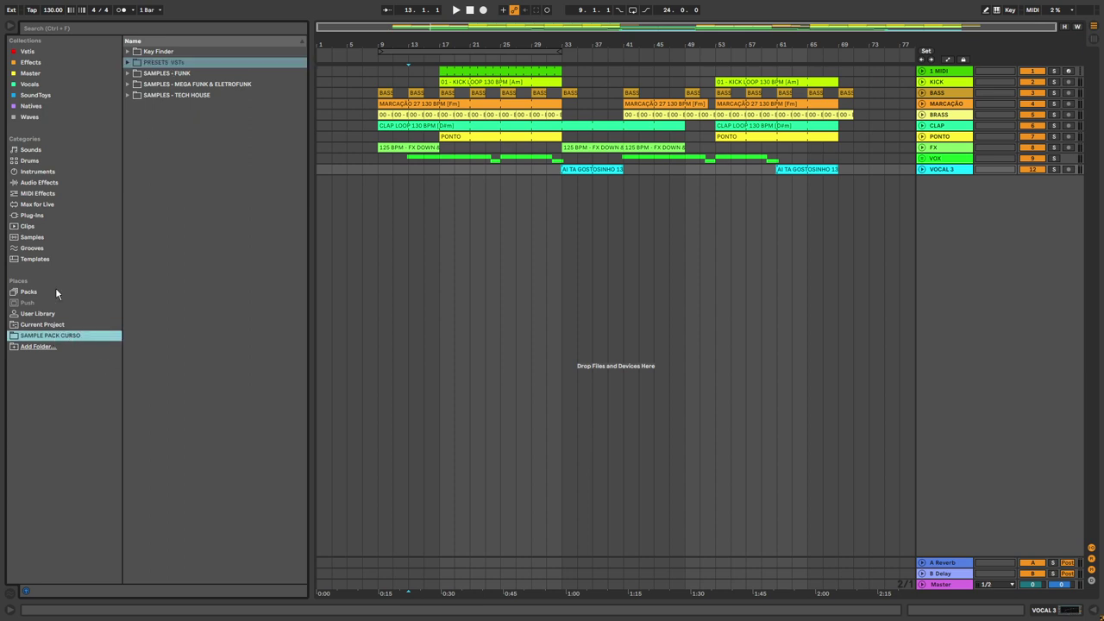
Examine the contents of the PRESETS VSTs folder, including its LENNAR DIGITAL SYLENTH1 and XFER SERUM subfolders, and collapse it
left_click(127, 64)
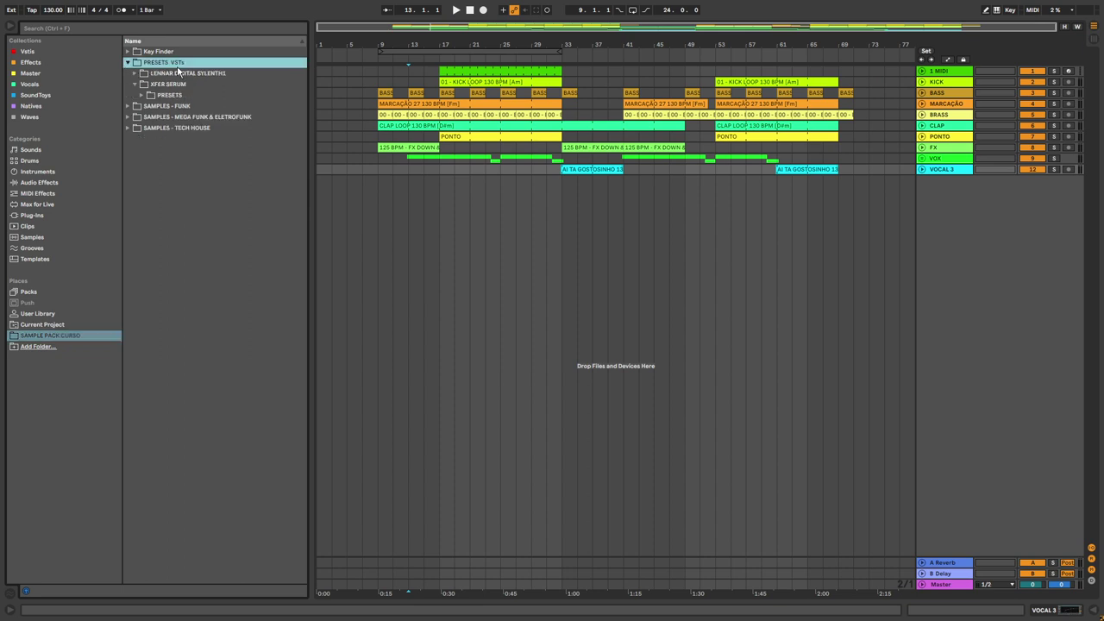
left_click(136, 84)
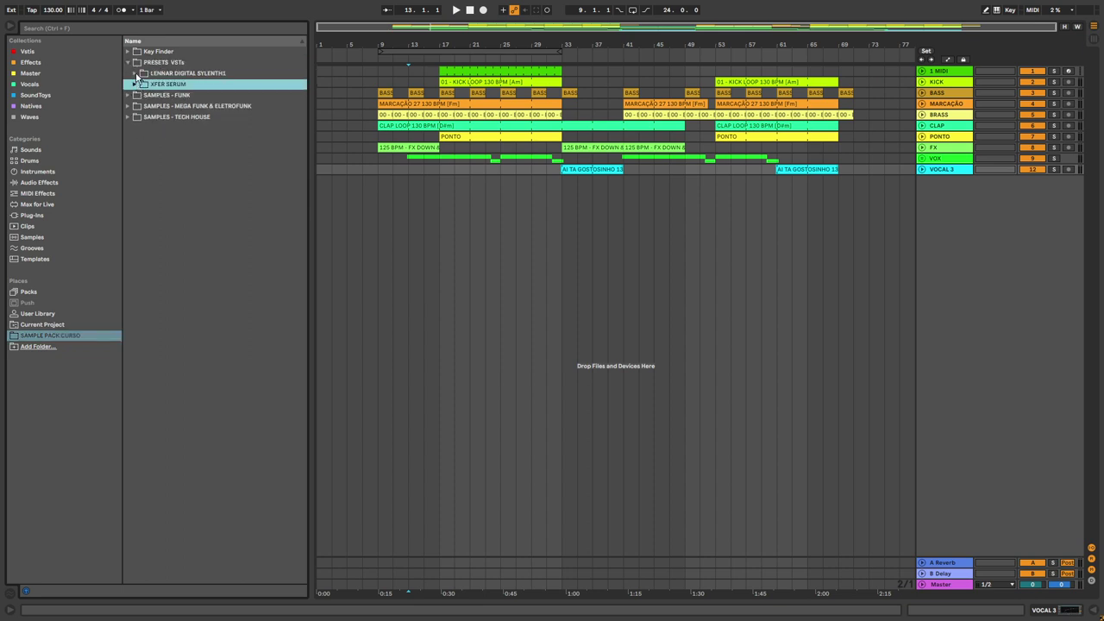
left_click(134, 74)
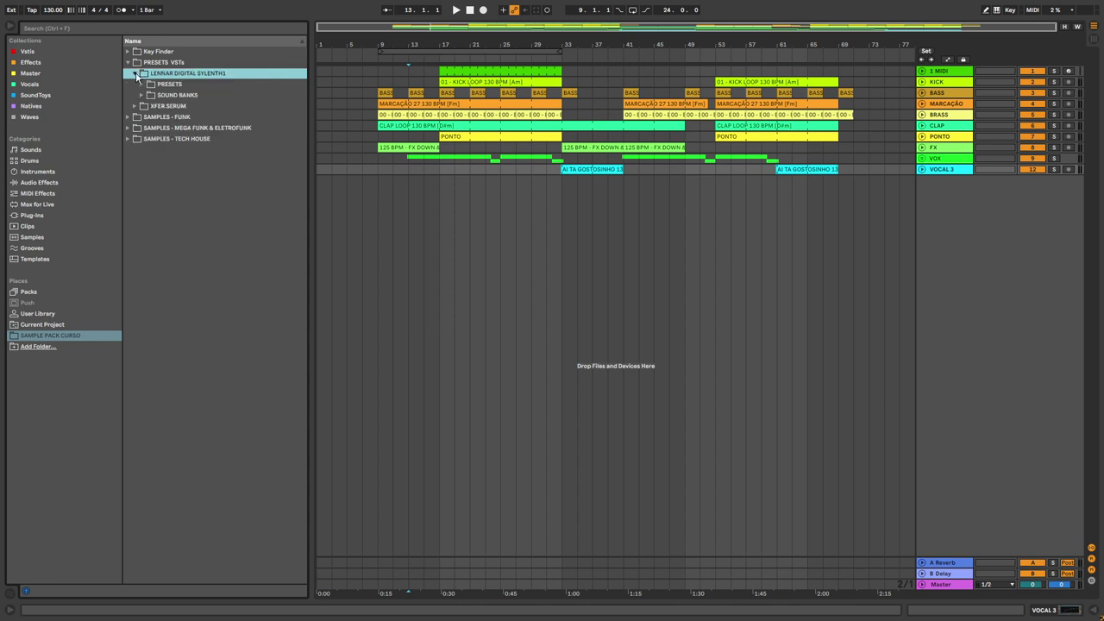
left_click(136, 73)
left_click(136, 83)
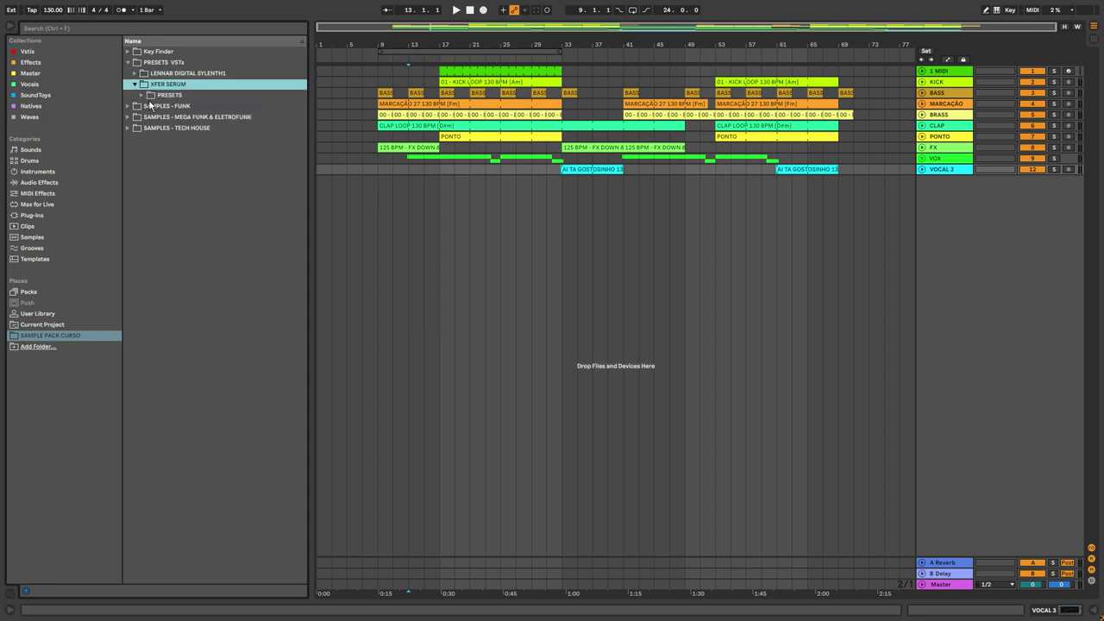
left_click(135, 84)
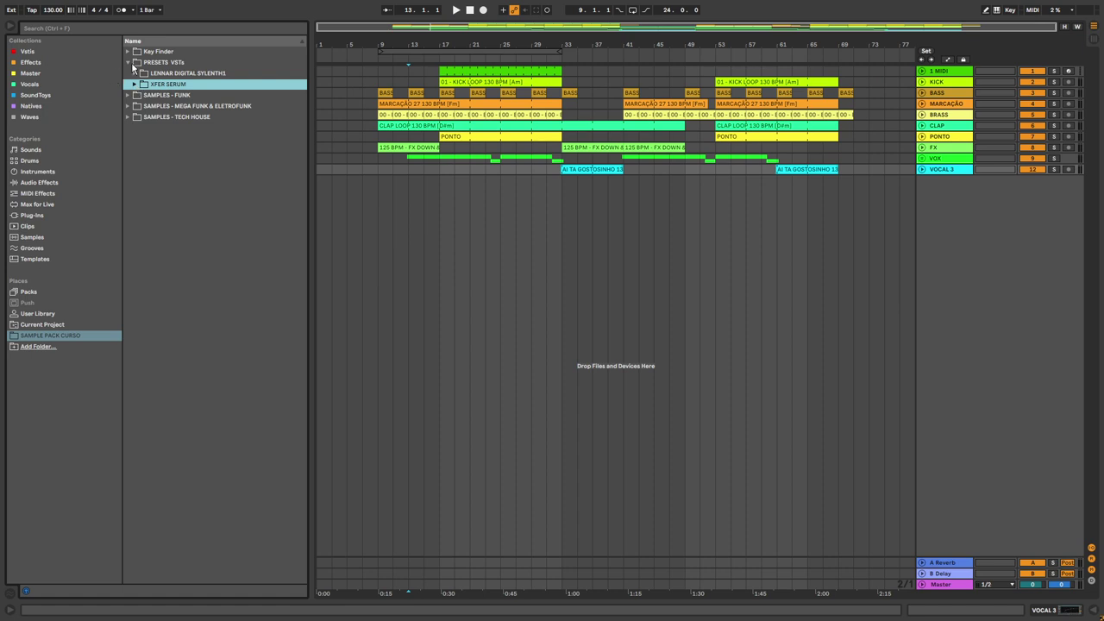
left_click(132, 66)
left_click(132, 65)
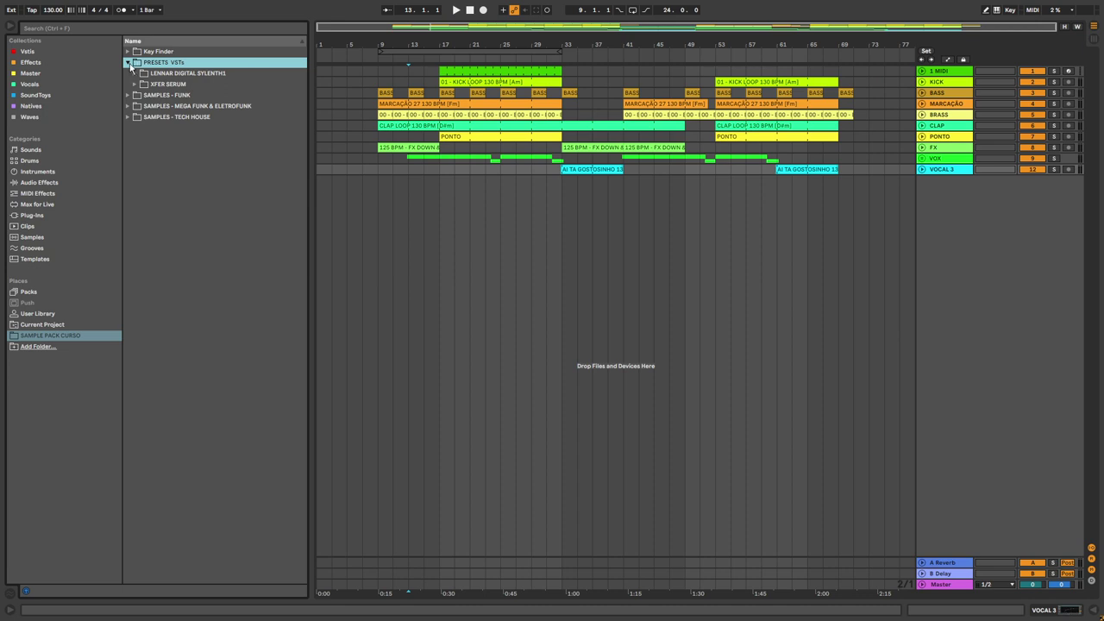
left_click(129, 63)
Expand the SAMPLES - FUNK folder and examine its 808, BRASS SHOT and EFFECTS subfolders
left_click(129, 74)
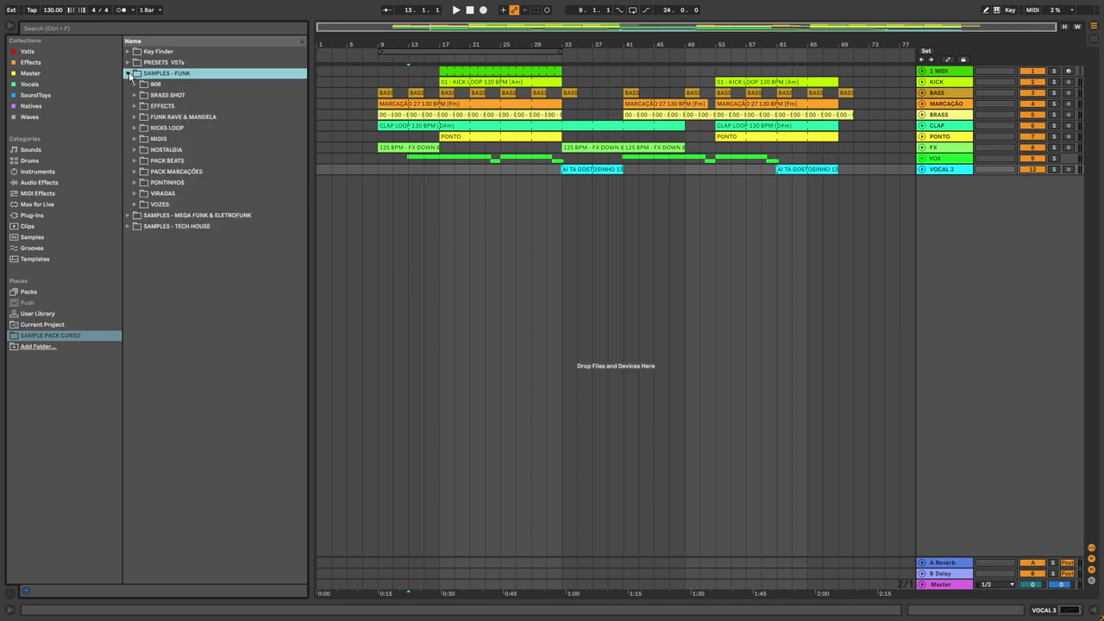
left_click(175, 87)
left_click(175, 87)
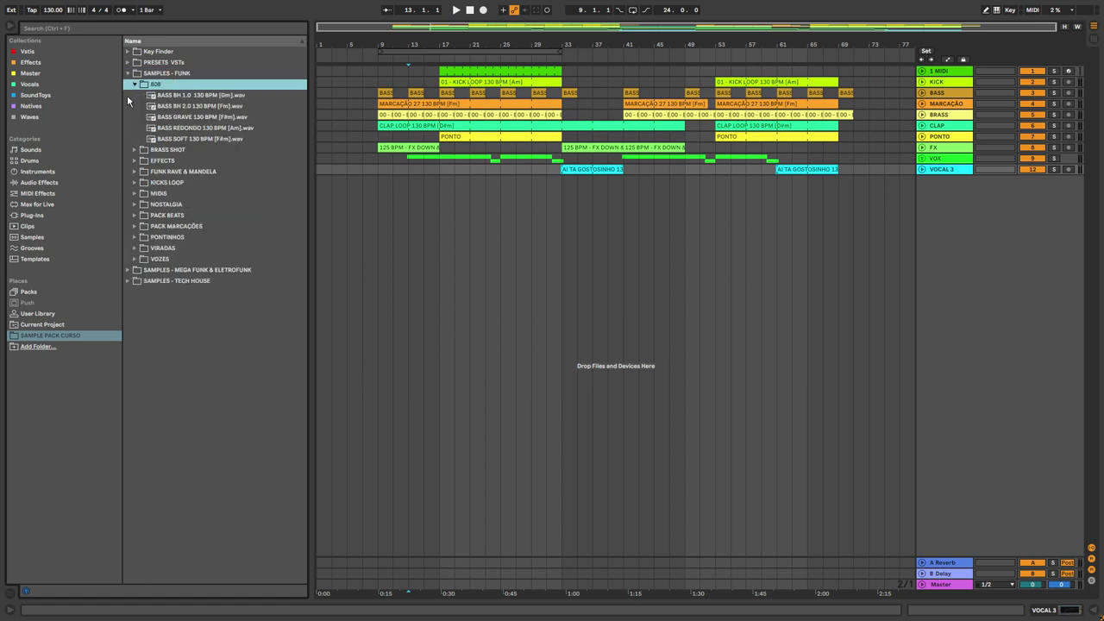
left_click(136, 85)
left_click(135, 96)
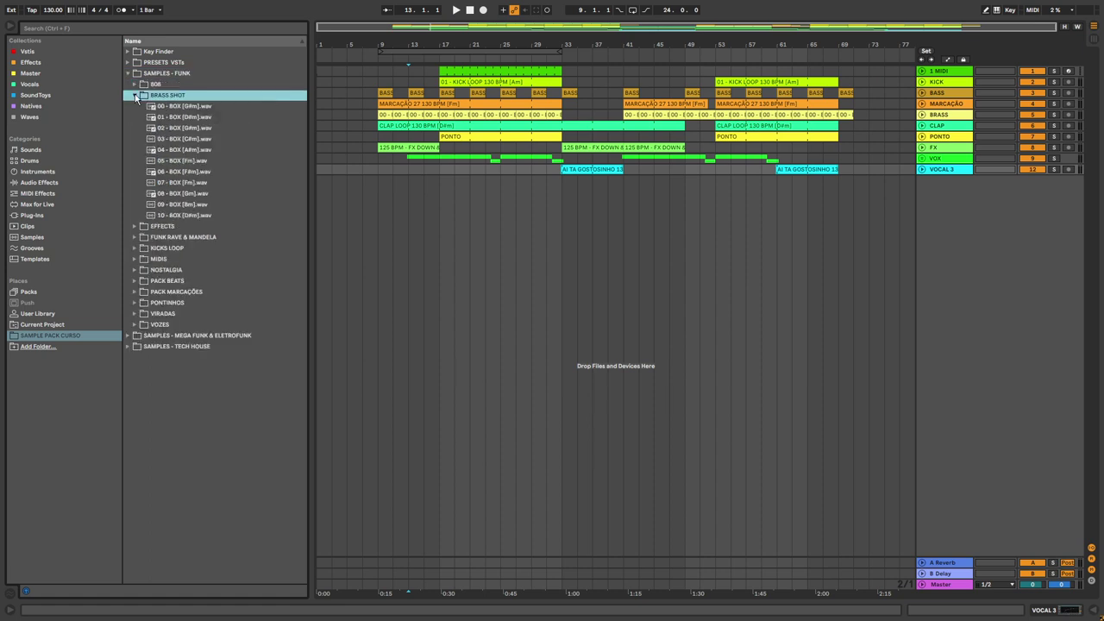
left_click(136, 96)
left_click(136, 105)
left_click(135, 106)
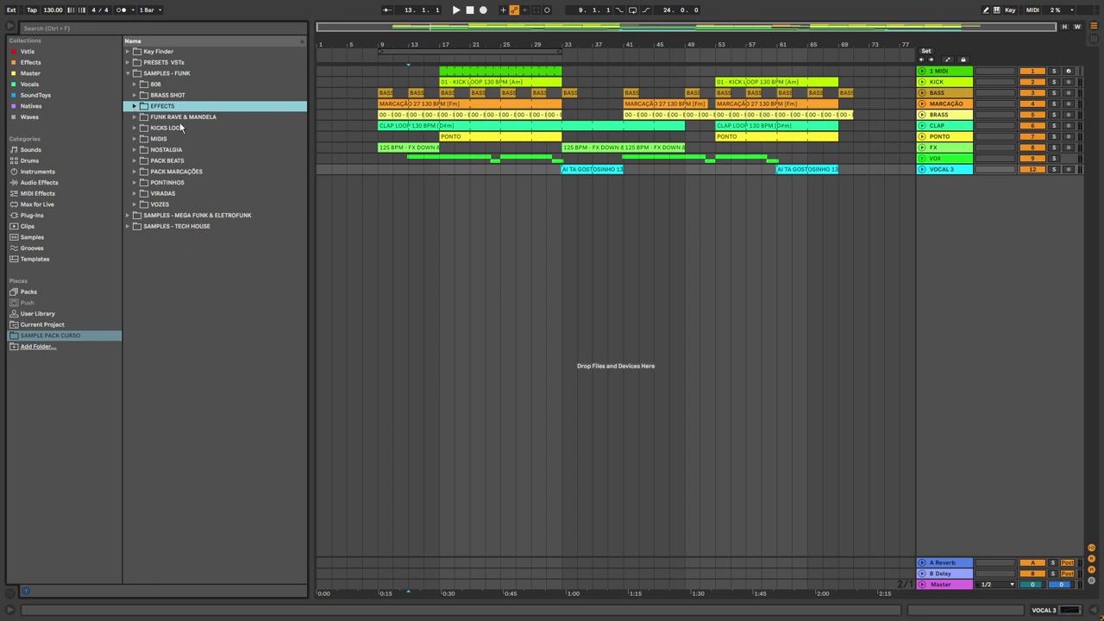
Examine the FUNK RAVE & MANDELA, KICKS LOOP, MIDIS and NOSTALGIA subfolders of SAMPLES - FUNK, collapsing each one
left_click(191, 118)
left_click(136, 116)
left_click(136, 116)
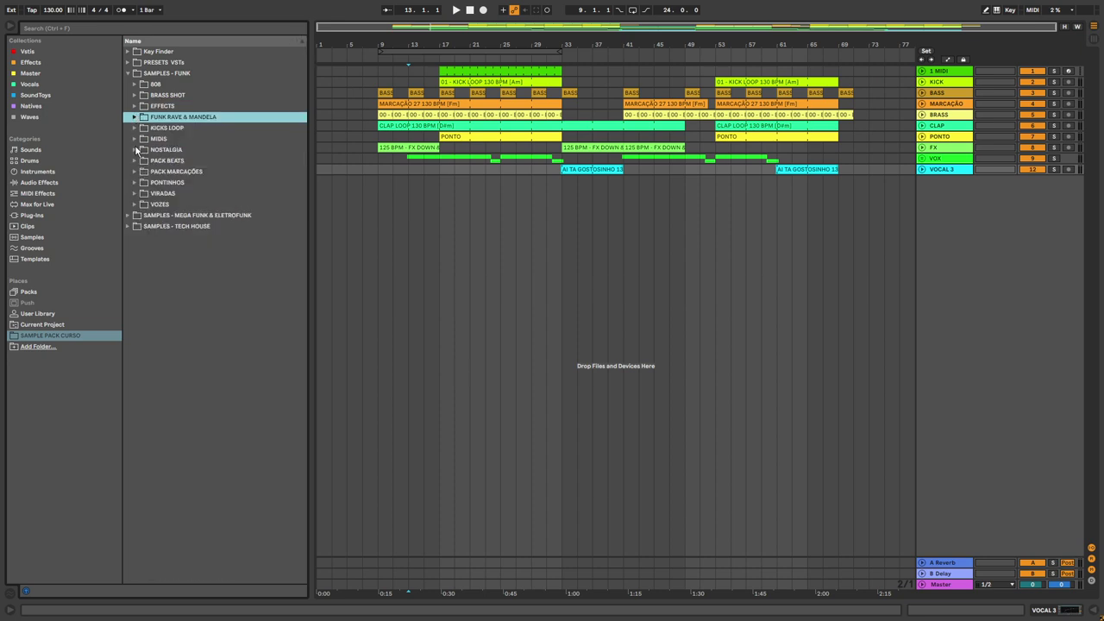
left_click(135, 131)
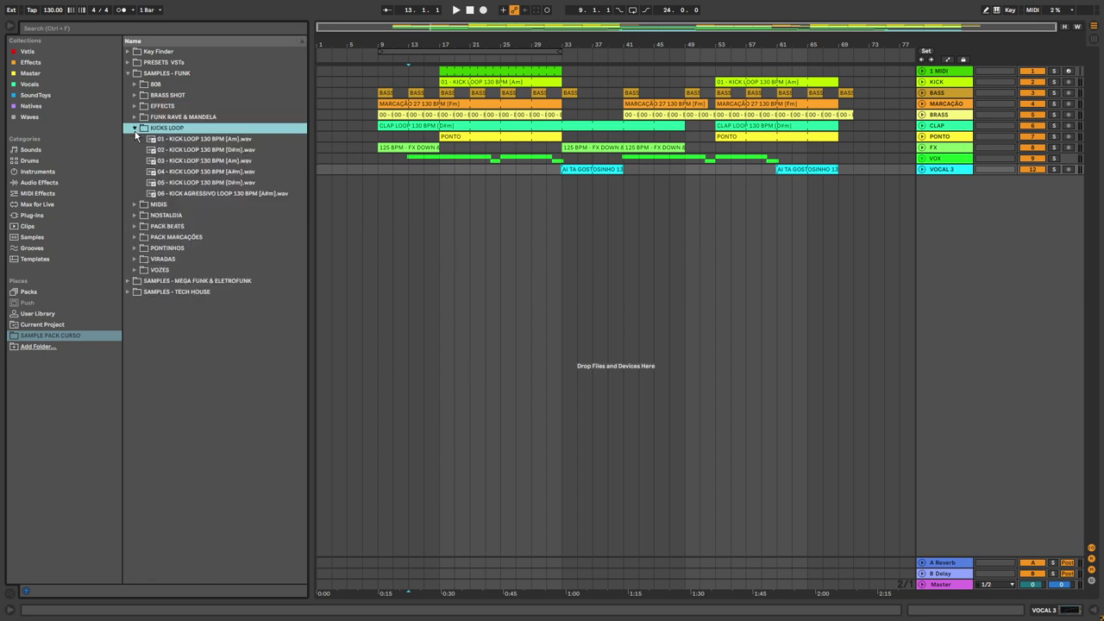
left_click(135, 131)
left_click(135, 139)
left_click(136, 139)
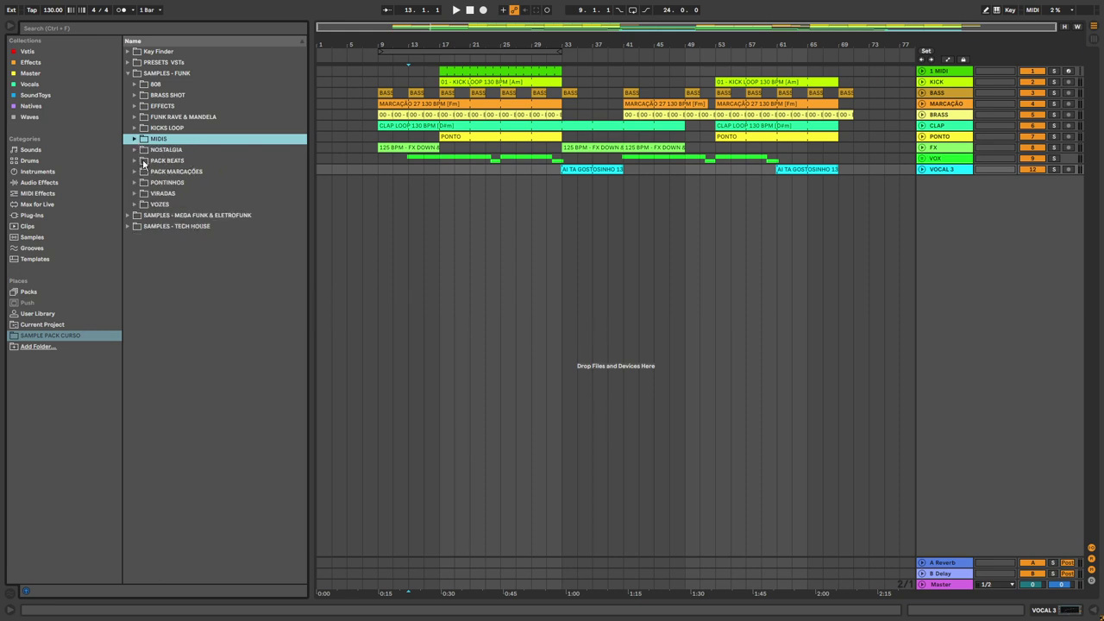
left_click(136, 151)
left_click(136, 151)
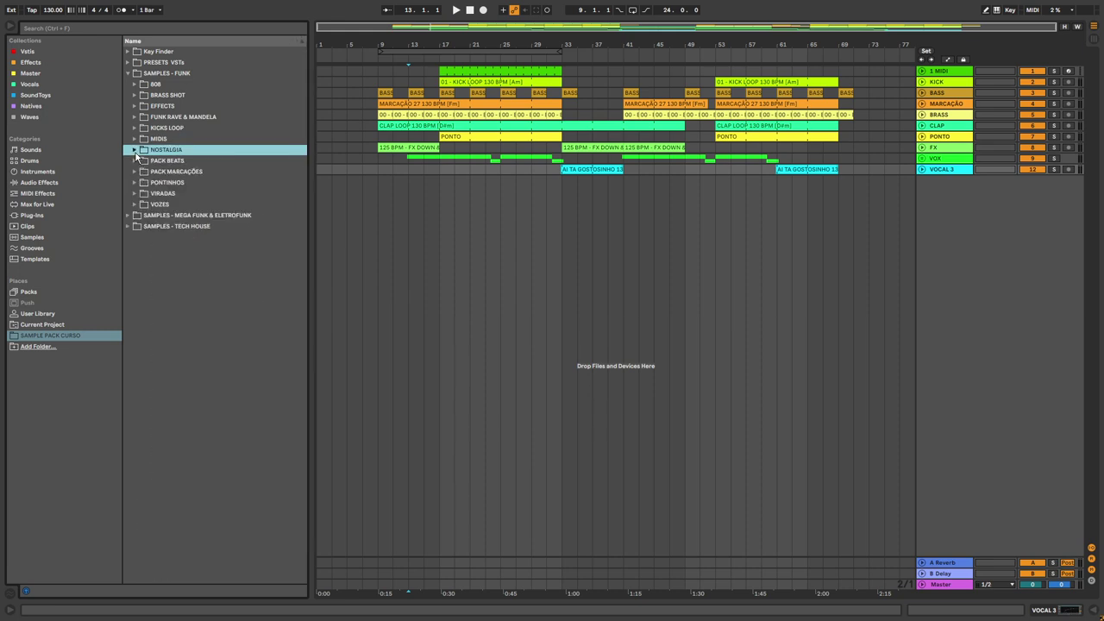
left_click(135, 150)
left_click(136, 150)
Expand the PACK BEATS folder and widen the browser so its long file names fit
left_click(135, 161)
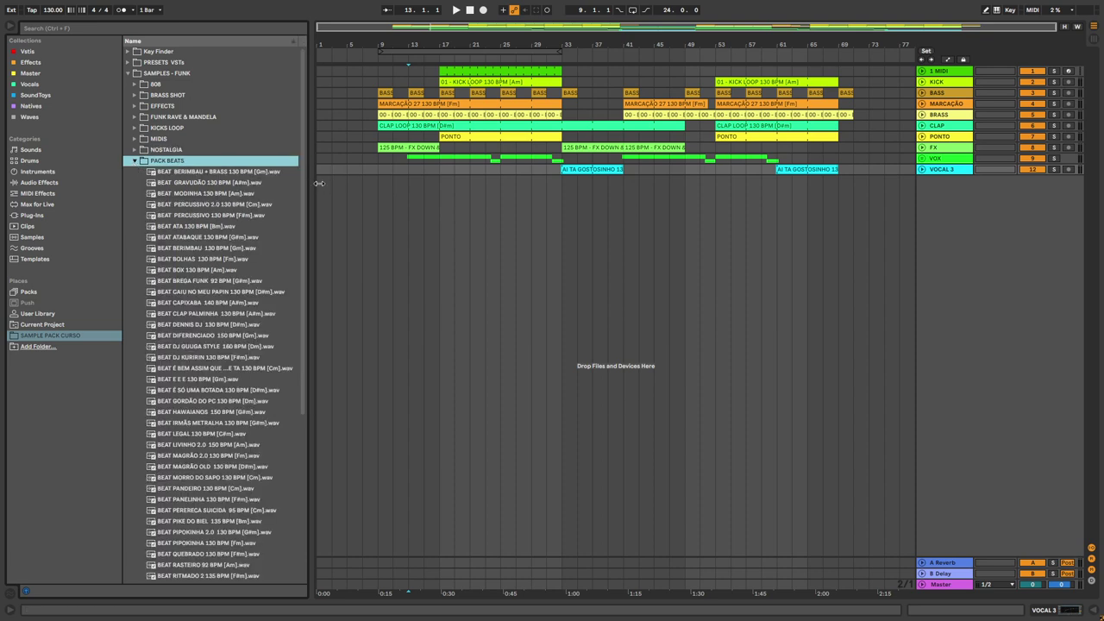
left_click_drag(308, 184, 361, 182)
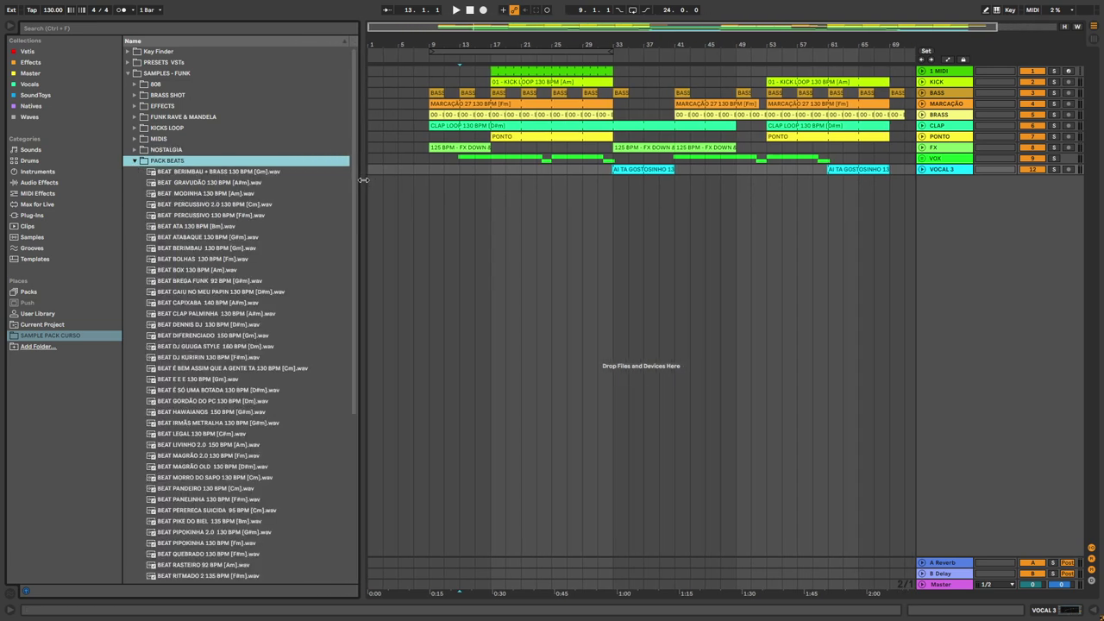
Preview the PACK BEATS samples one after another, from BEAT BERIMBAU + BRASS 130 BPM through BEAT CAIU NO MEU PAPIN 130 BPM
left_click(264, 174)
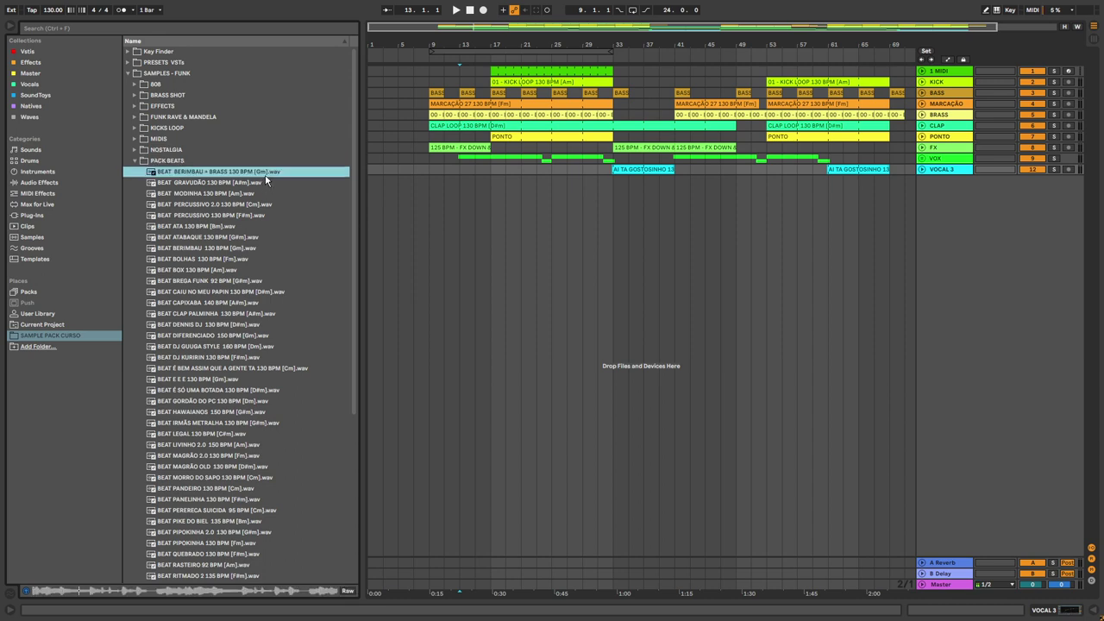
left_click(266, 182)
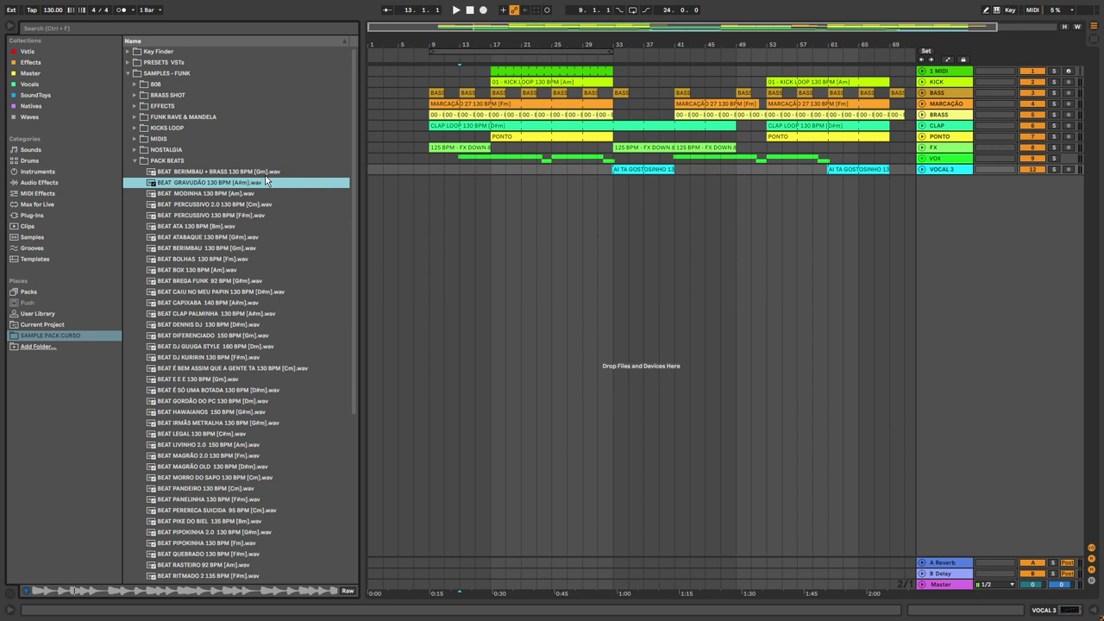
key("Down")
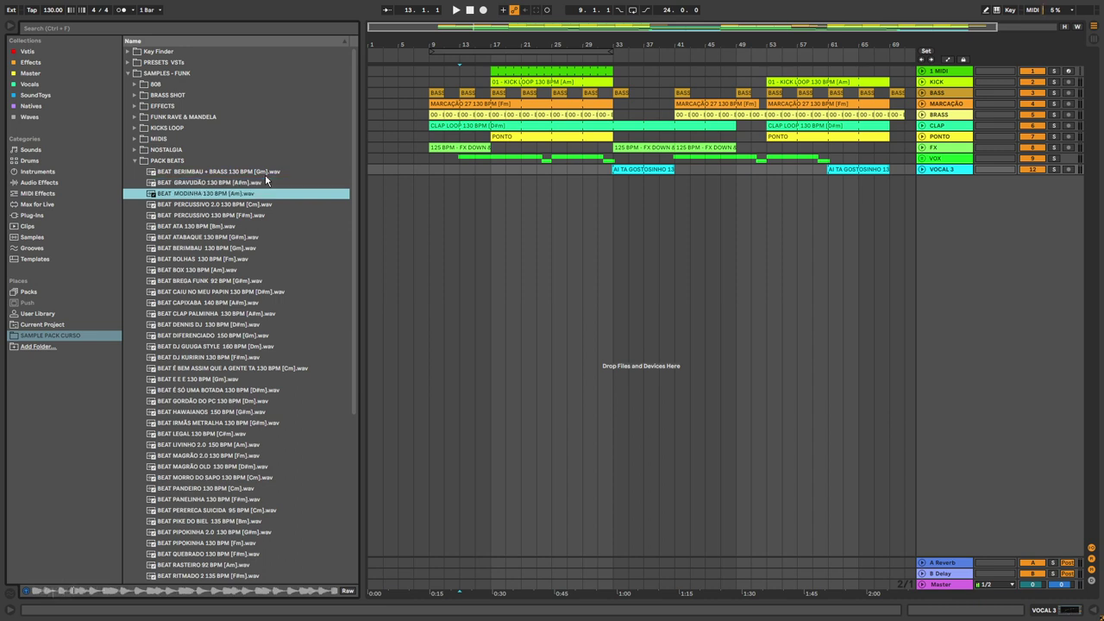
key("Down")
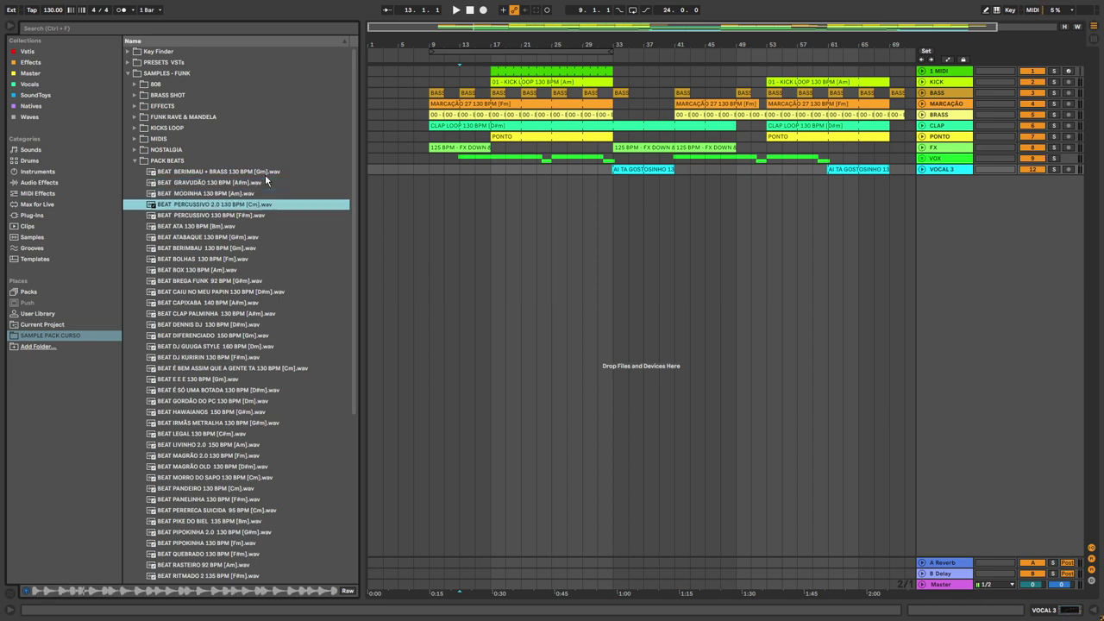
key("Down")
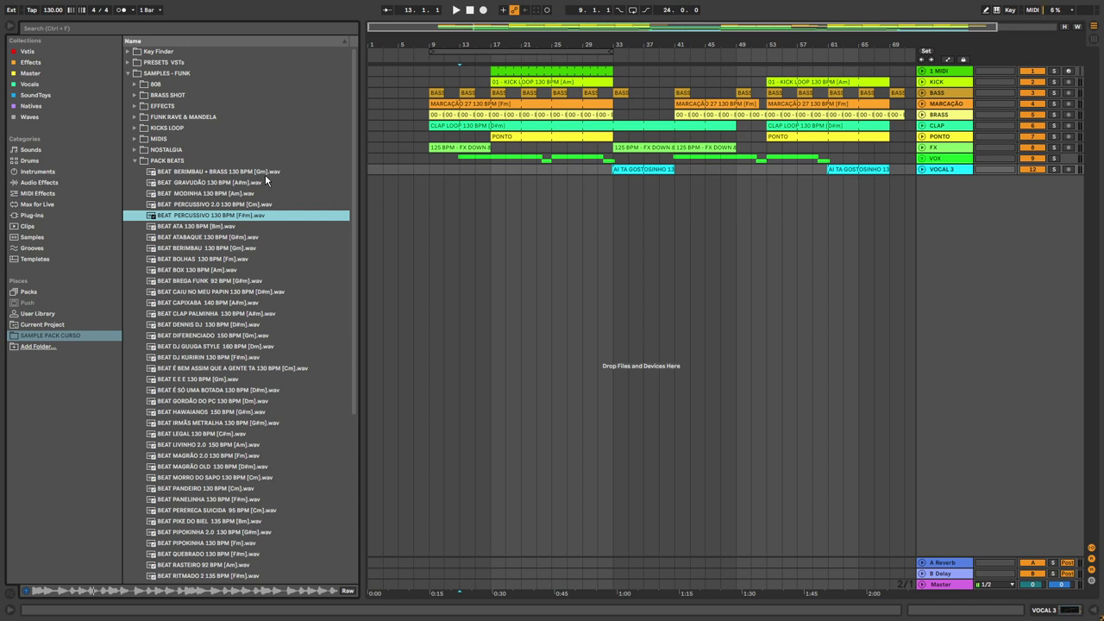
key("Down")
key("Down")
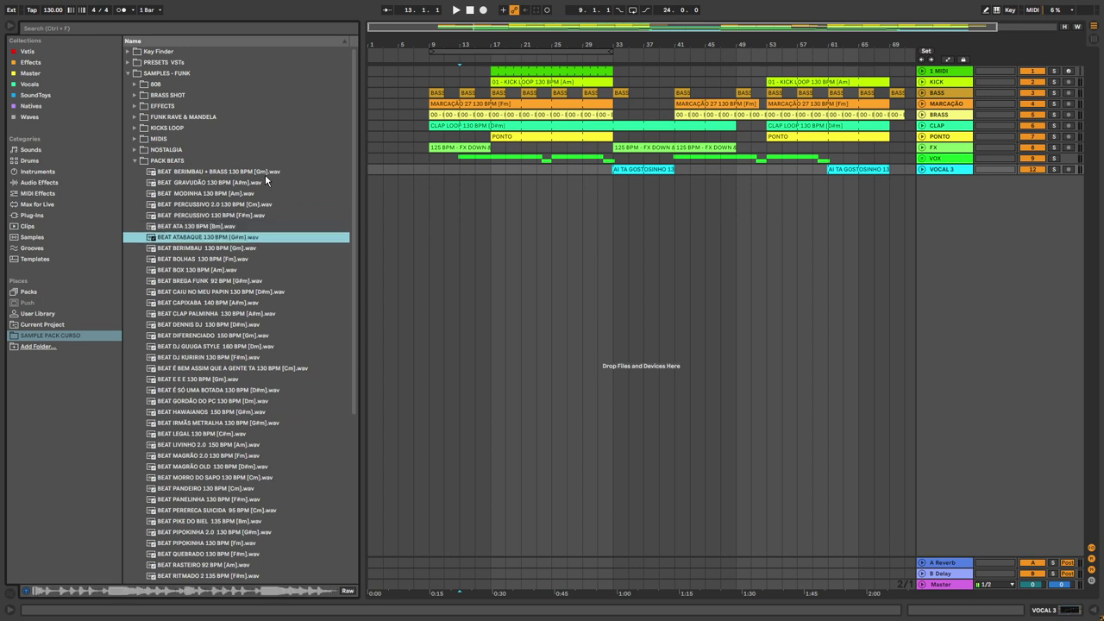
key("Down")
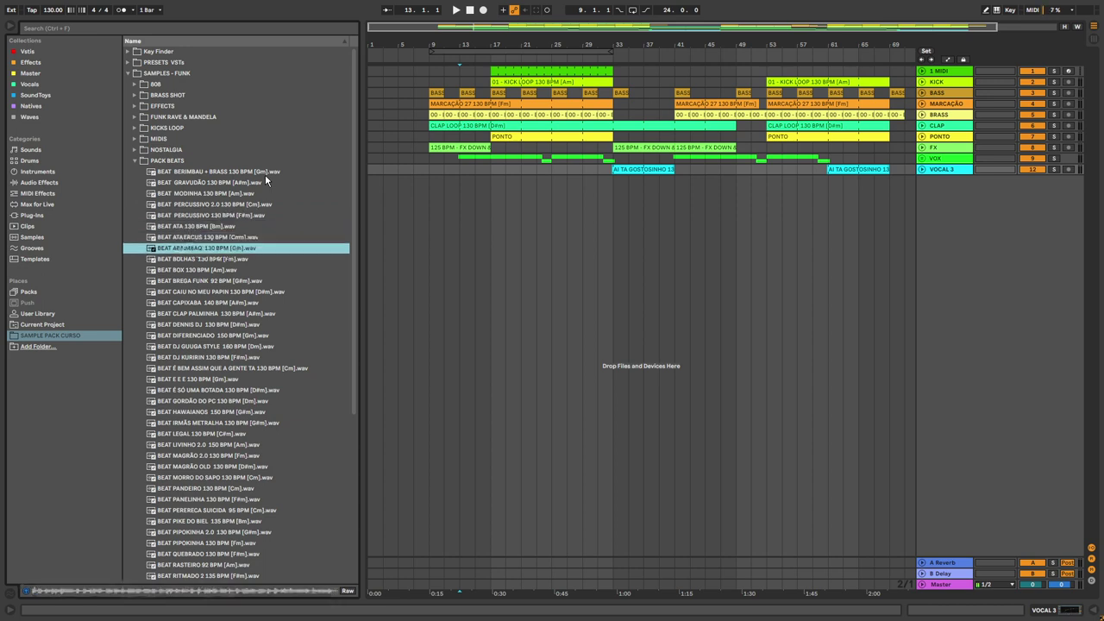
key("Down")
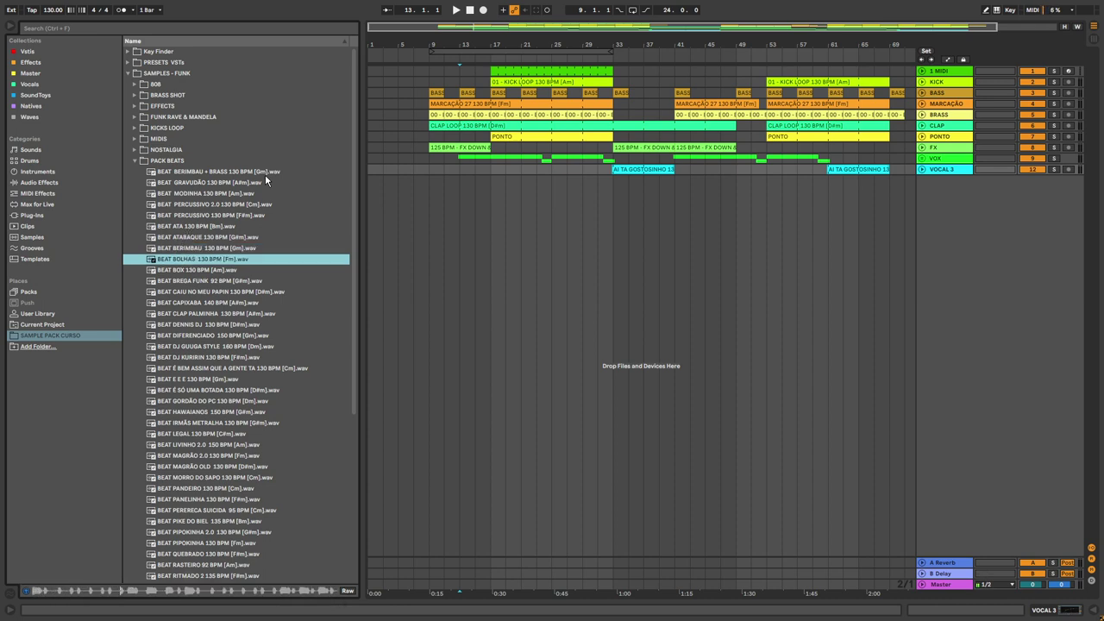
key("Down")
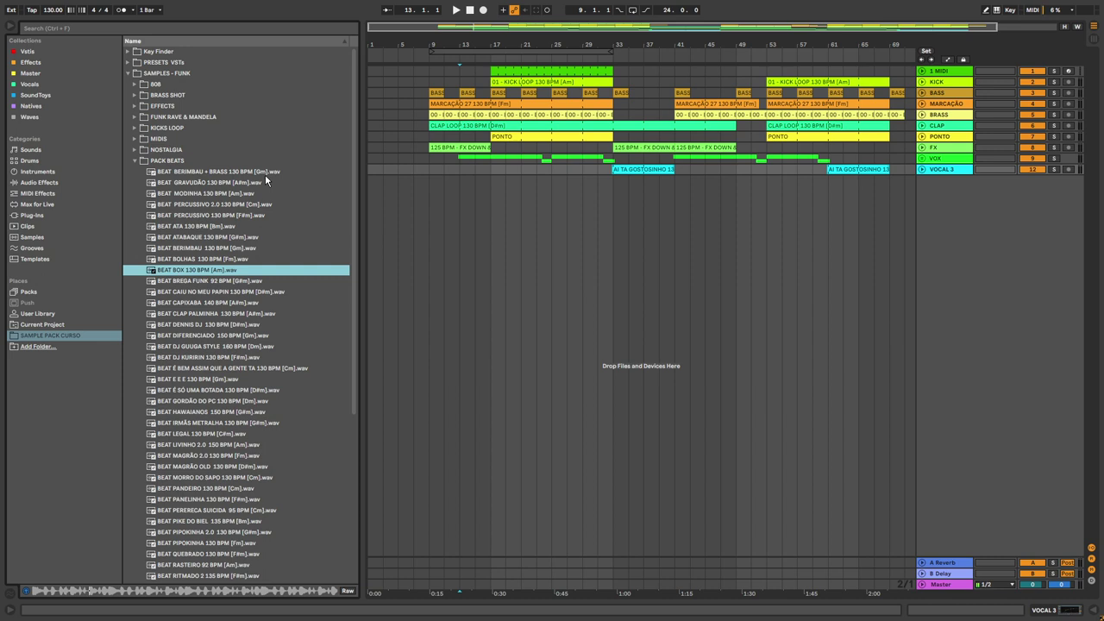
key("Down")
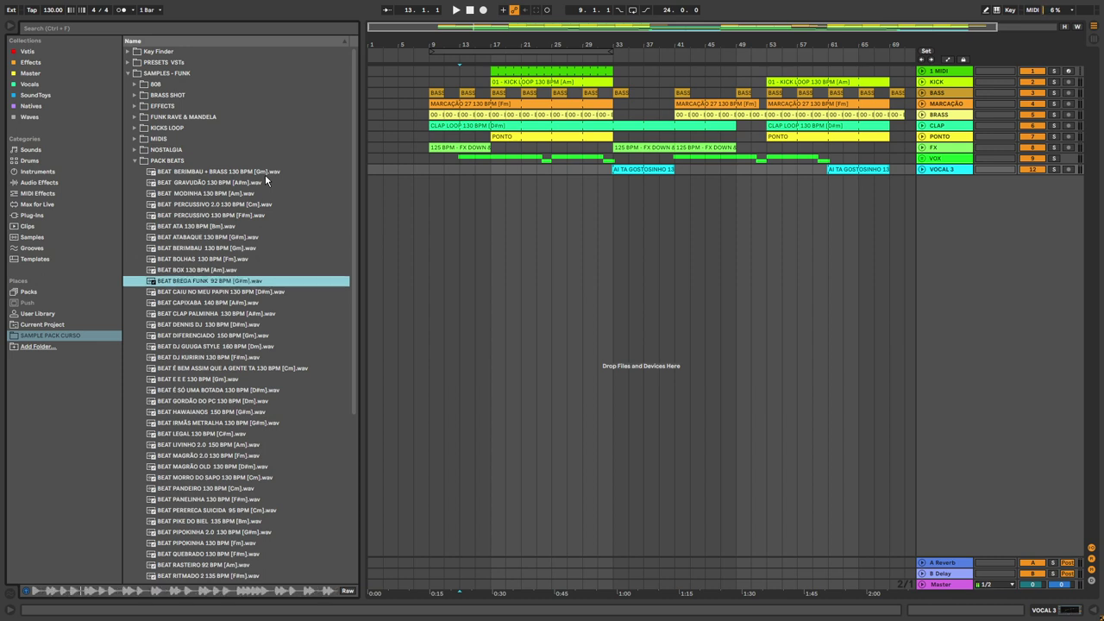
key("Down")
Preview the beats from BEAT CAPIXABA 140 BPM through BEAT GORDÃO DO PC 130 BPM in order, and stop the playback at the last one
scroll(291, 273, "down", 2)
scroll(292, 277, "down", 3)
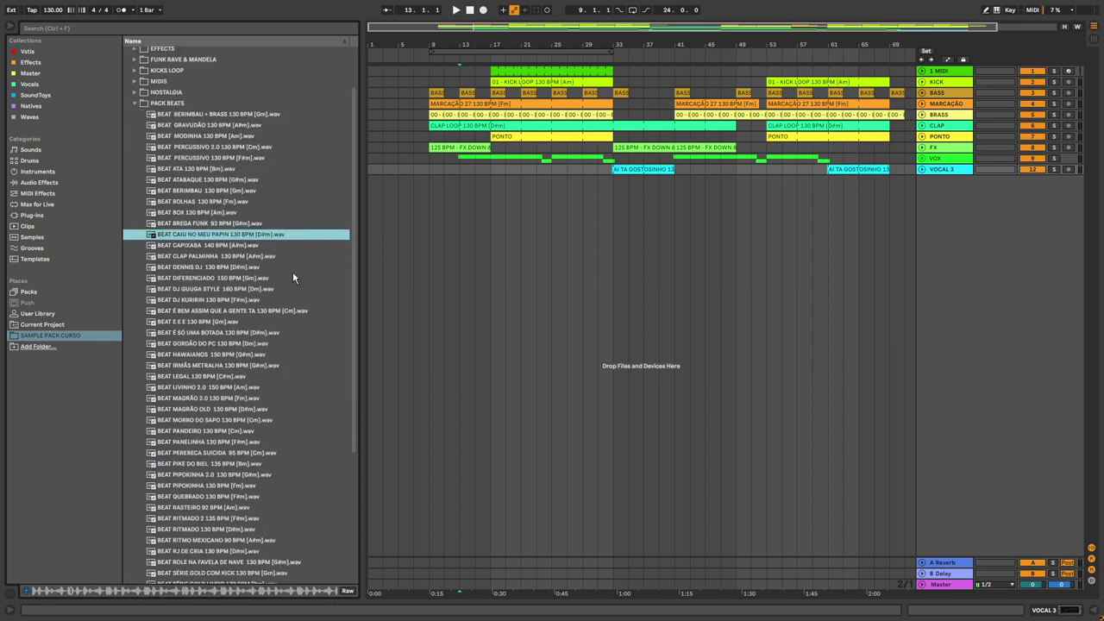
key("Down")
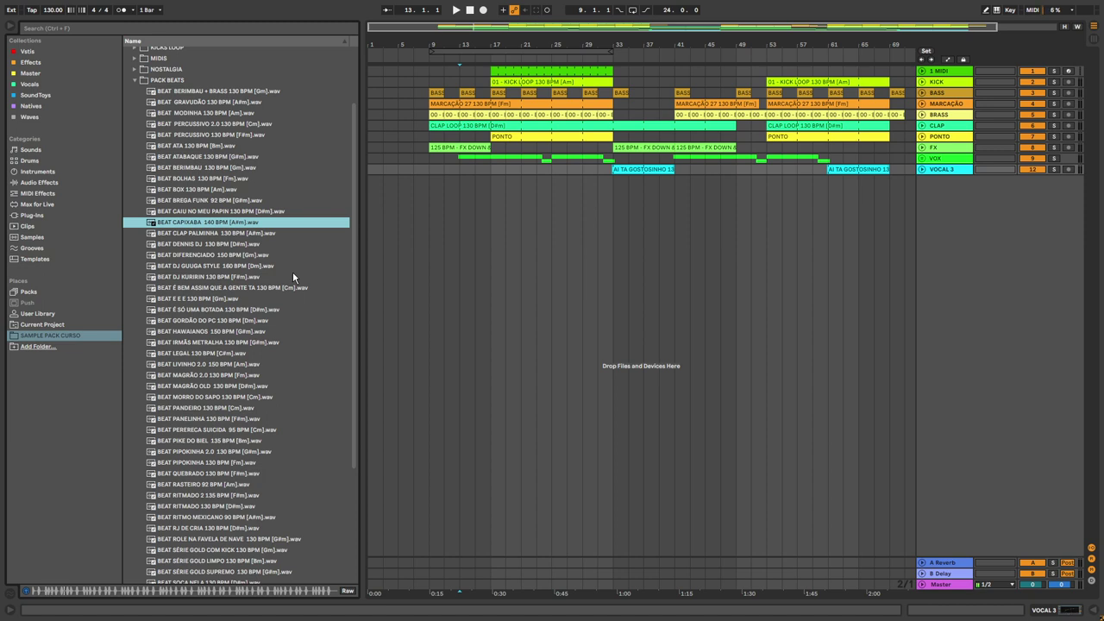
key("Down")
key("Down")
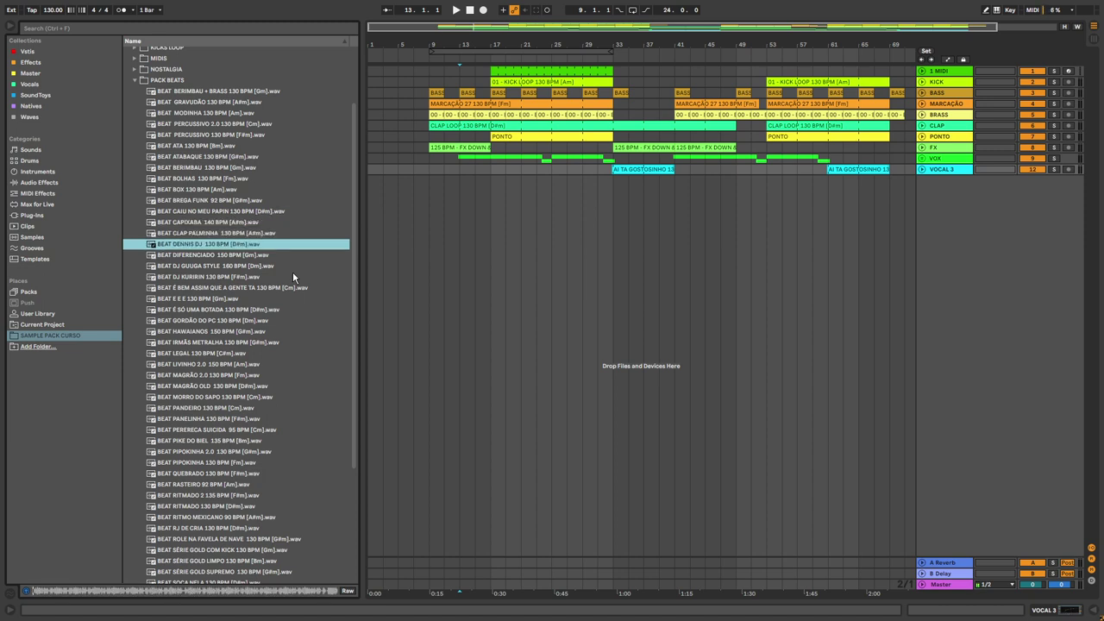
key("Down")
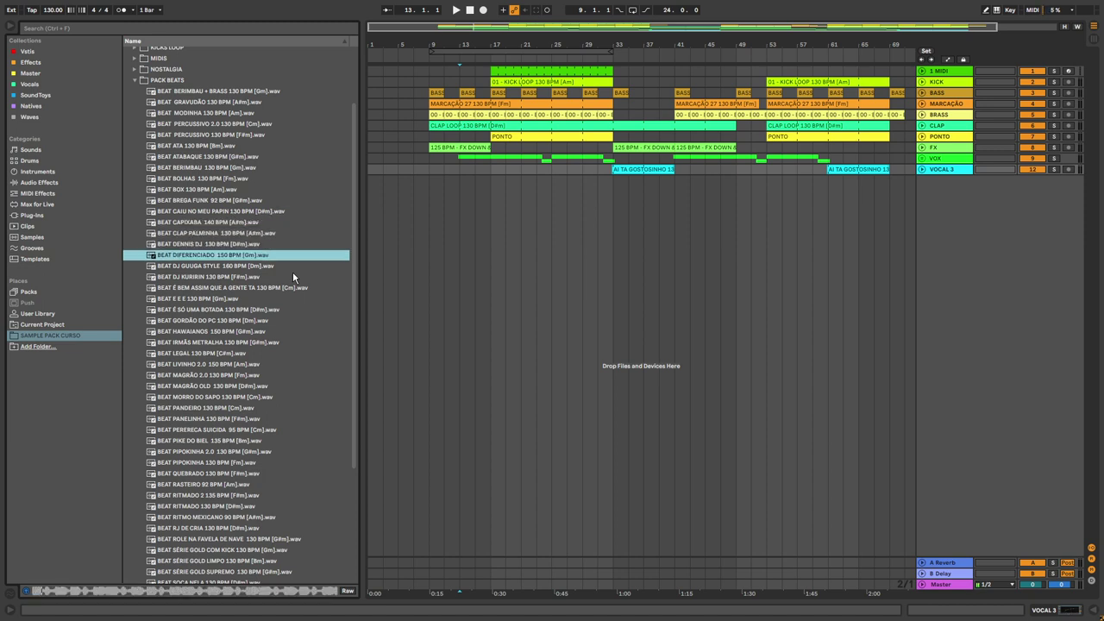
key("Down")
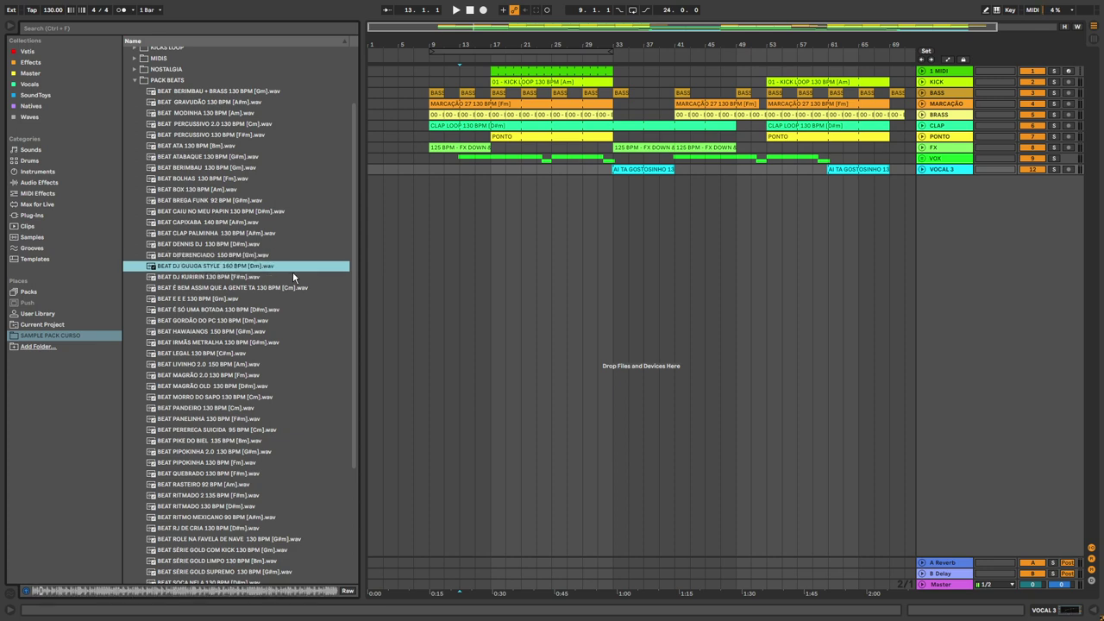
key("Down")
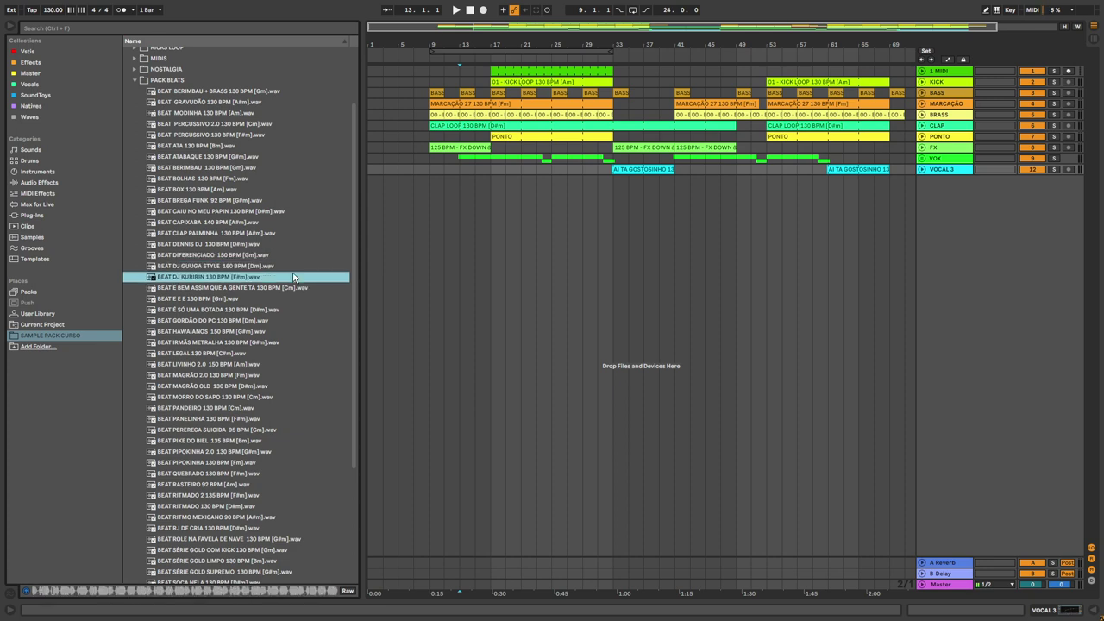
key("Down")
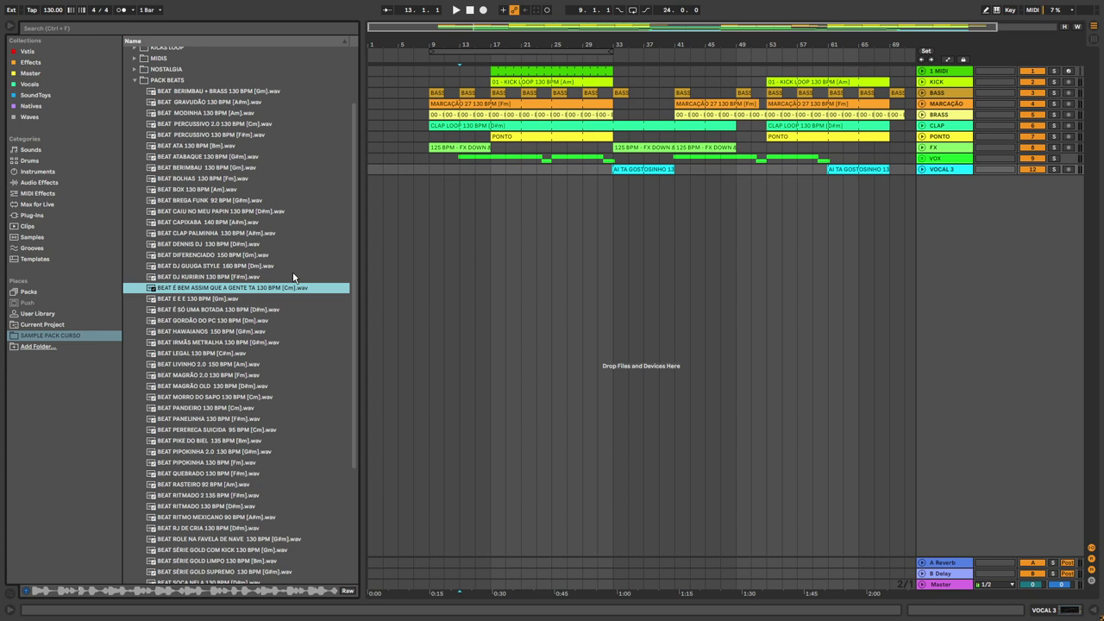
key("Down")
scroll(302, 302, "down", 1)
key("Down")
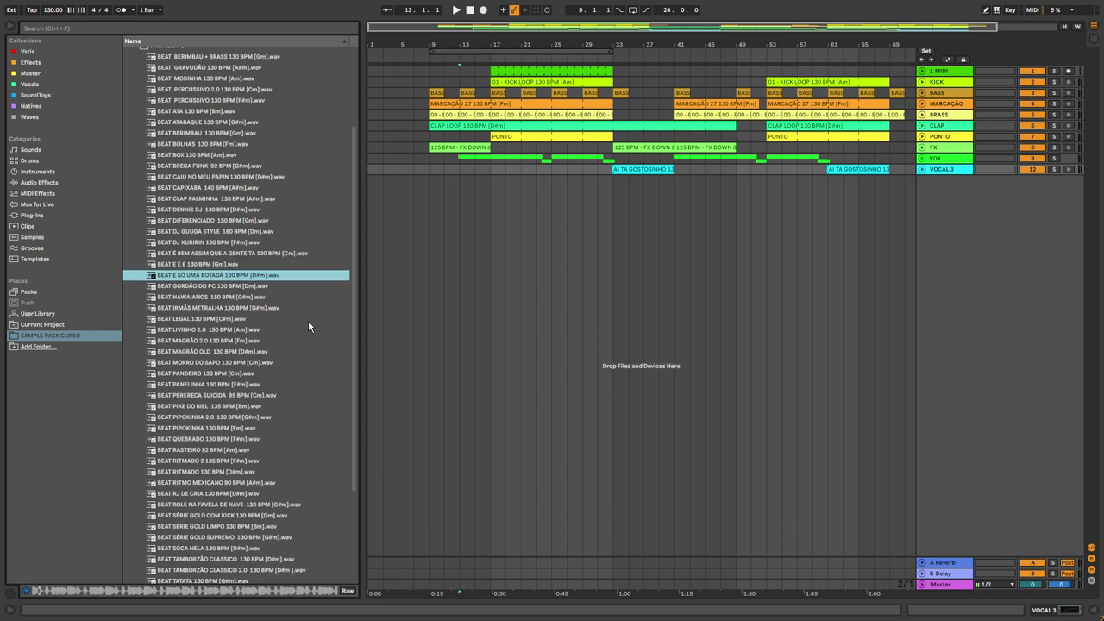
scroll(308, 325, "down", 2)
key("Down")
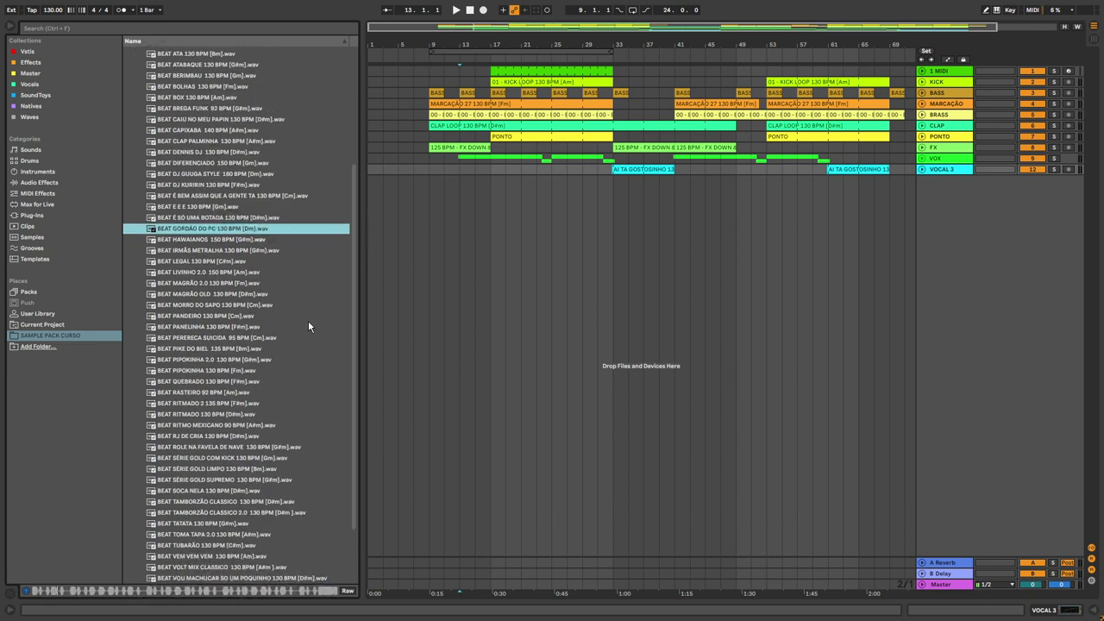
left_click(400, 232)
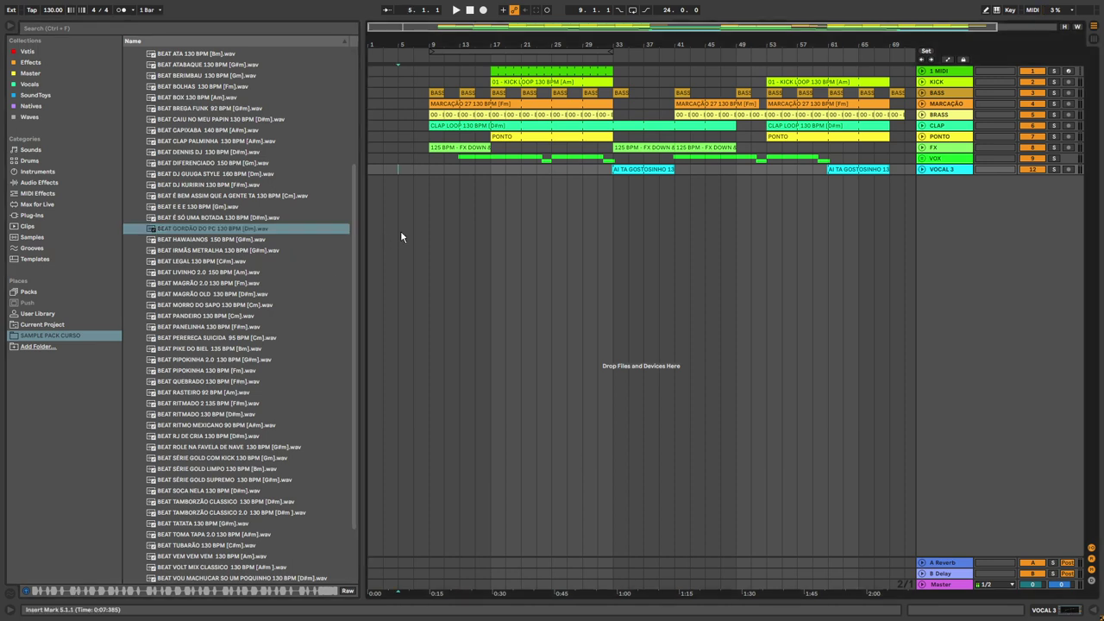
Resume previewing at BEAT GORDÃO DO PC 130 BPM and audition each following beat through BEAT PANDEIRO 130 BPM
left_click(220, 231)
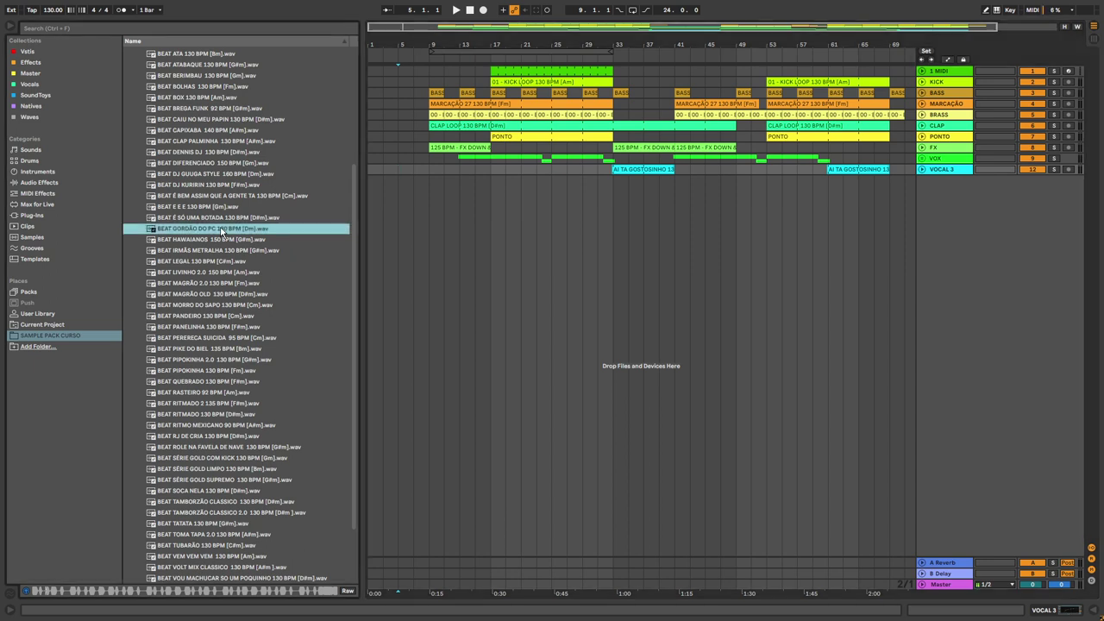
key("Down")
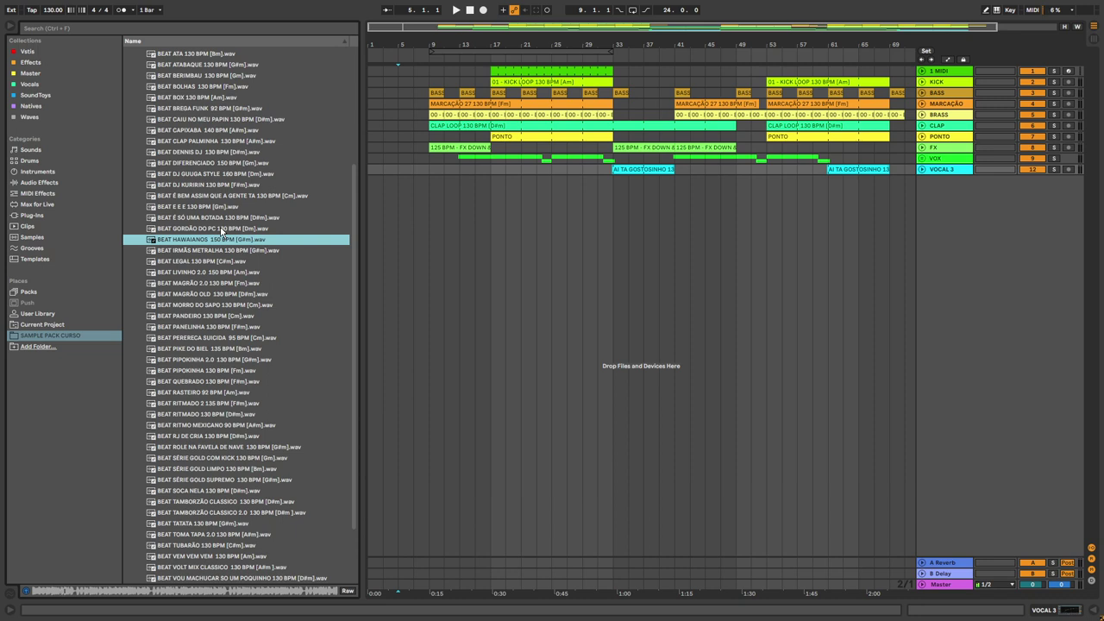
key("Down")
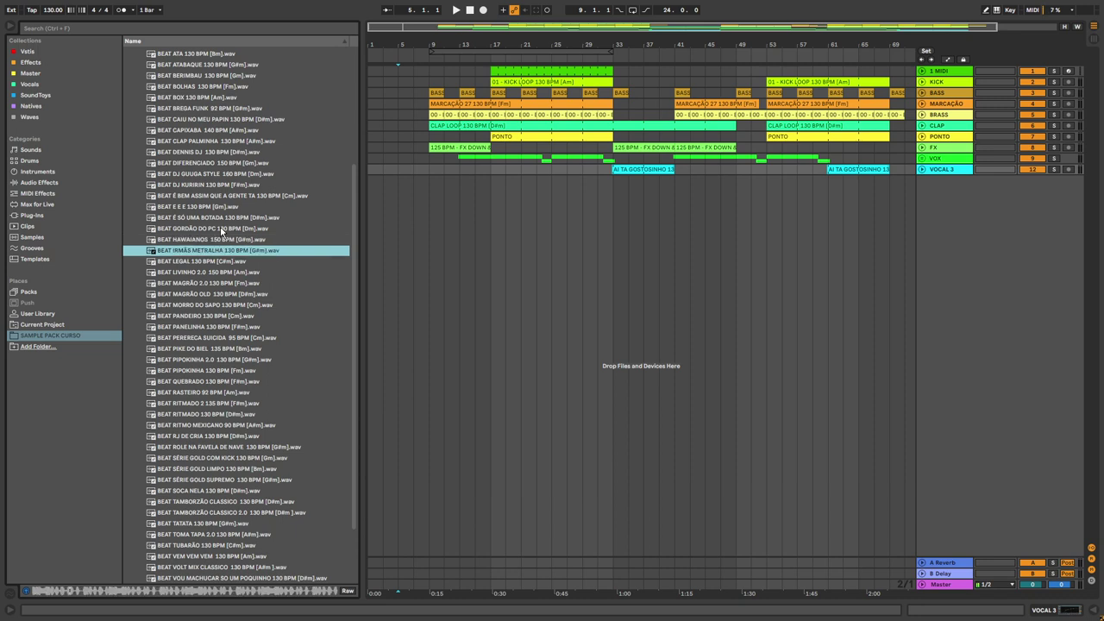
key("Down")
key("Down")
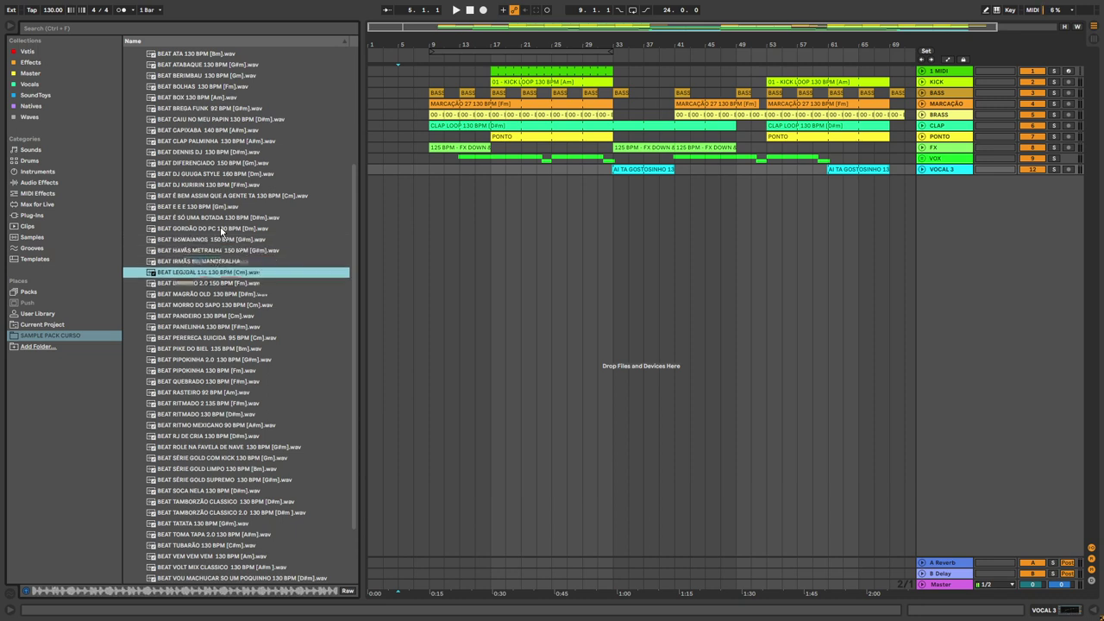
key("Down")
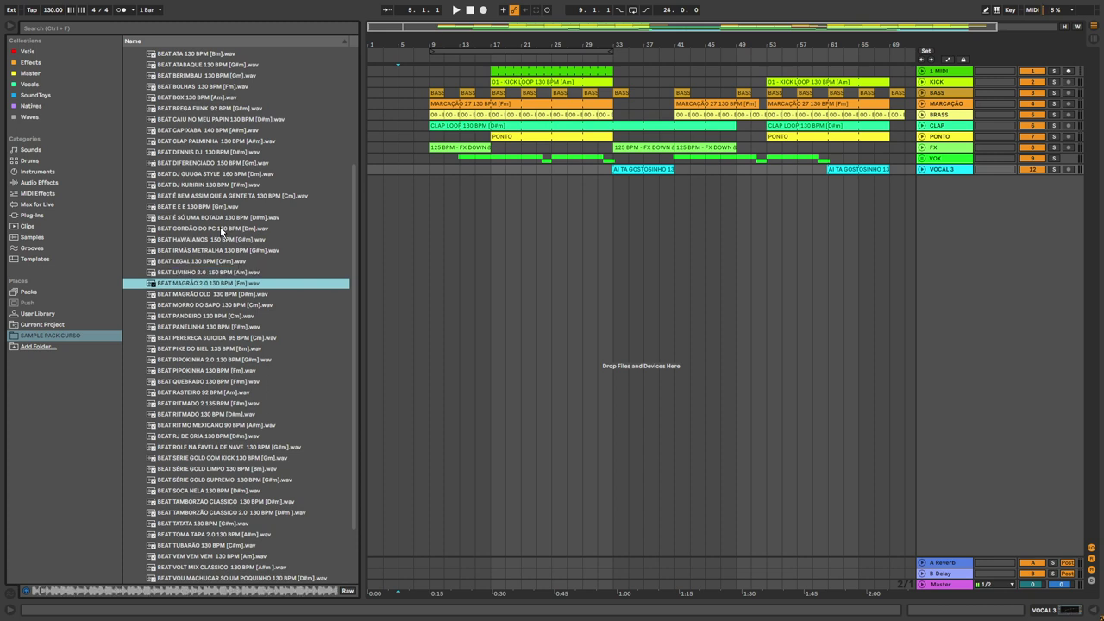
key("Down")
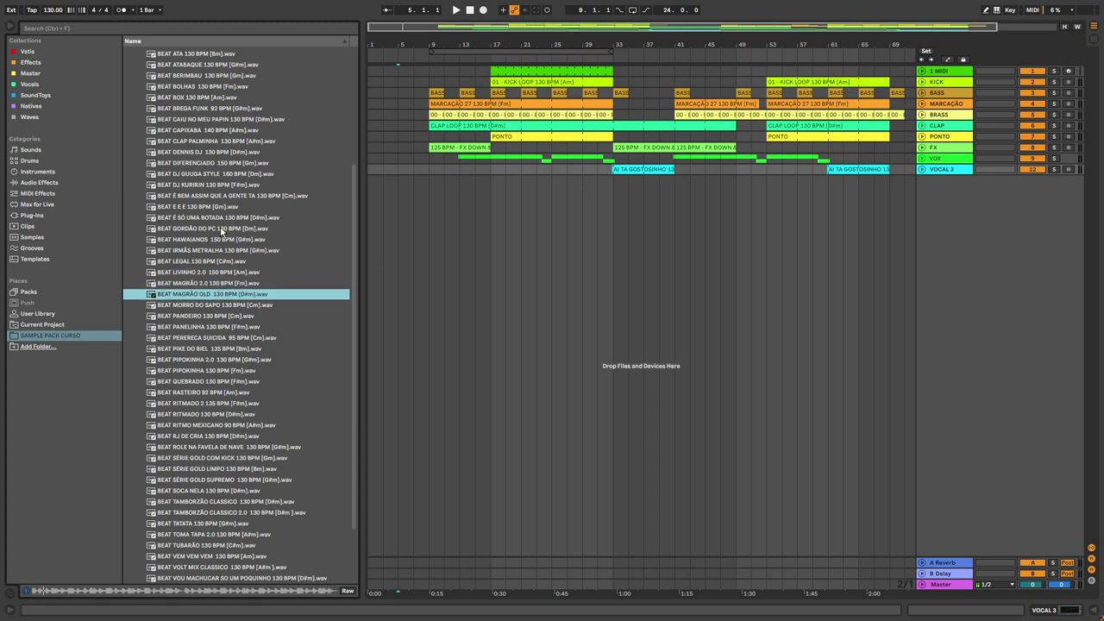
key("Down")
key("Down")
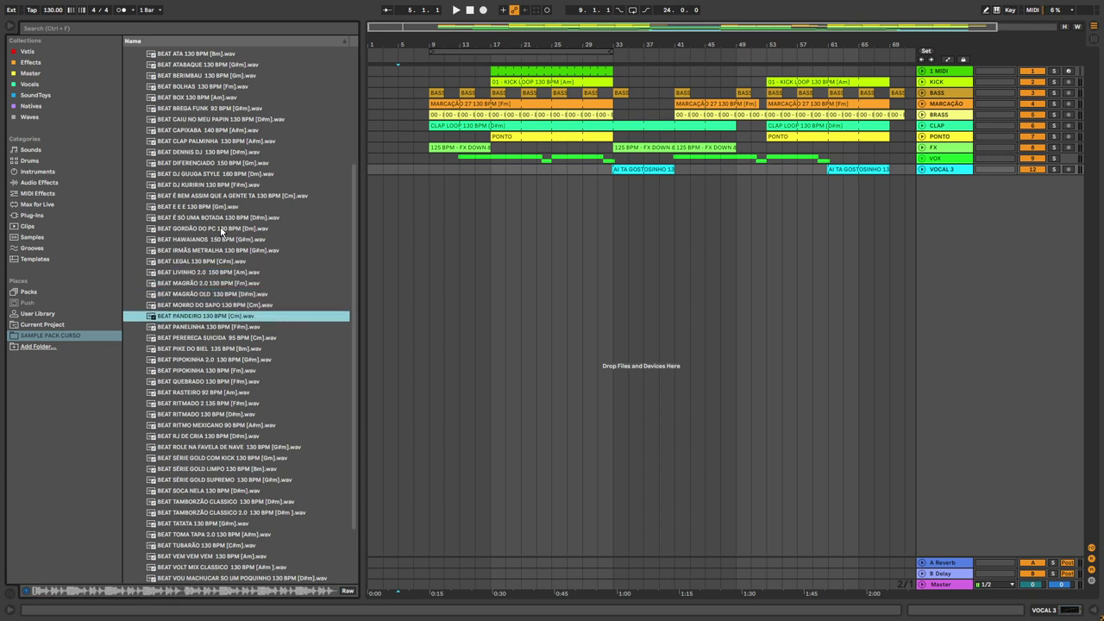
Audition the beats in sequence from BEAT PANELINHA 130 BPM through BEAT RITMADO 130 BPM
scroll(334, 302, "down", 2)
key("Down")
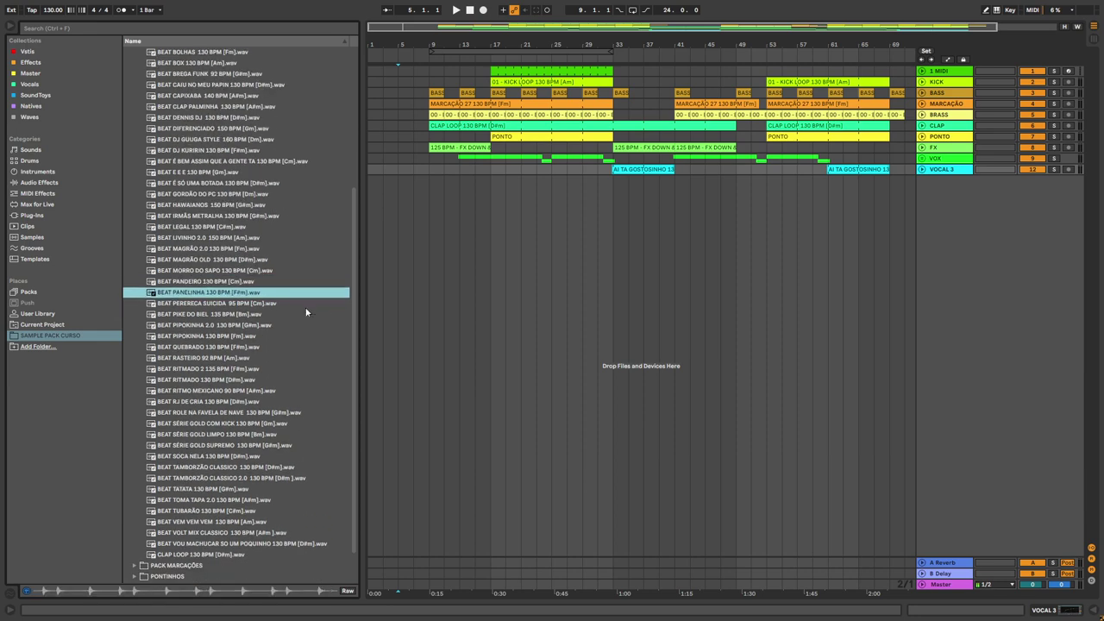
key("Down")
scroll(306, 312, "down", 2)
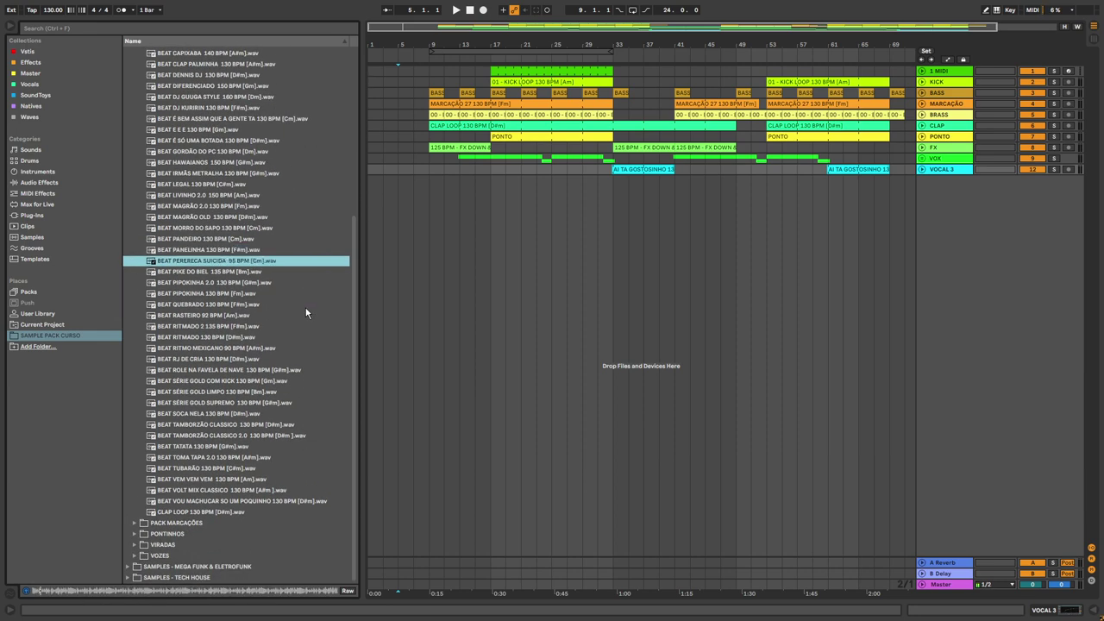
key("Down")
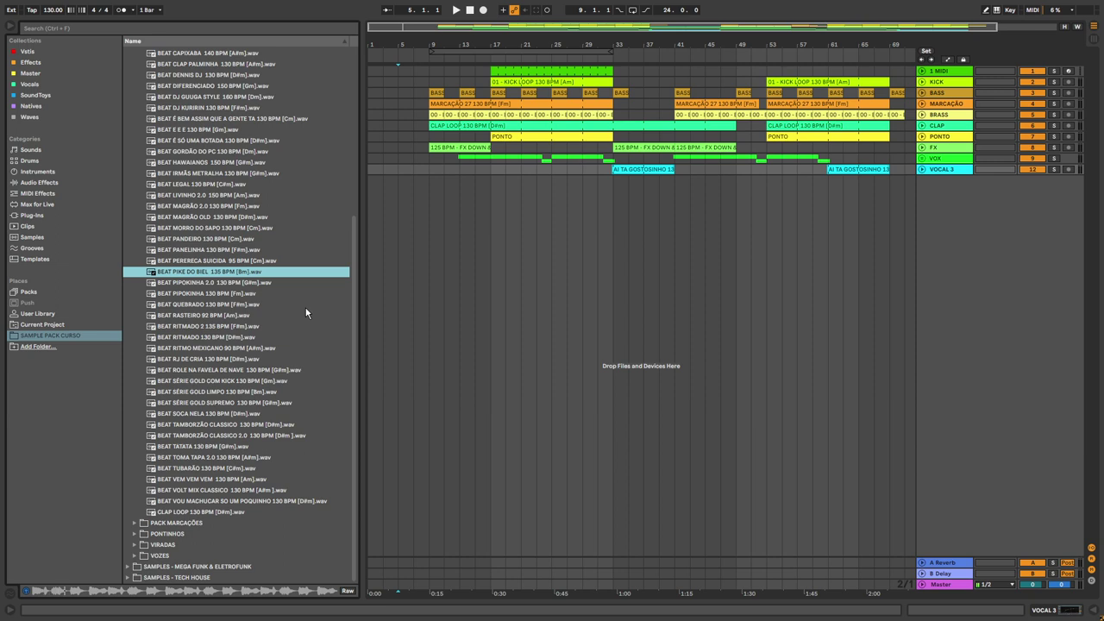
key("Down")
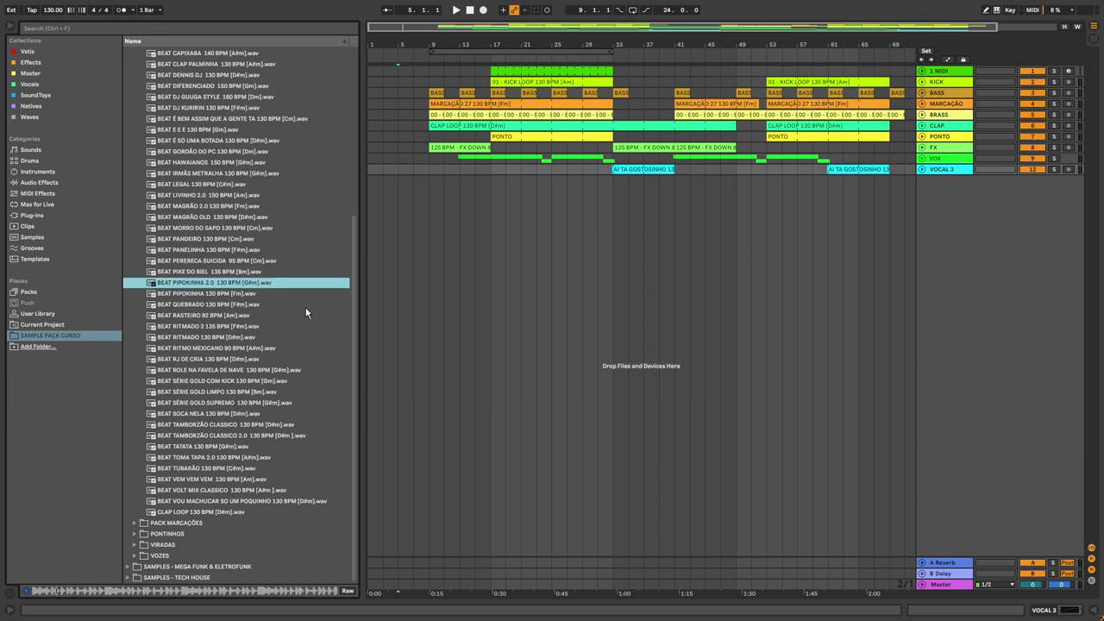
key("Down")
key("Down")
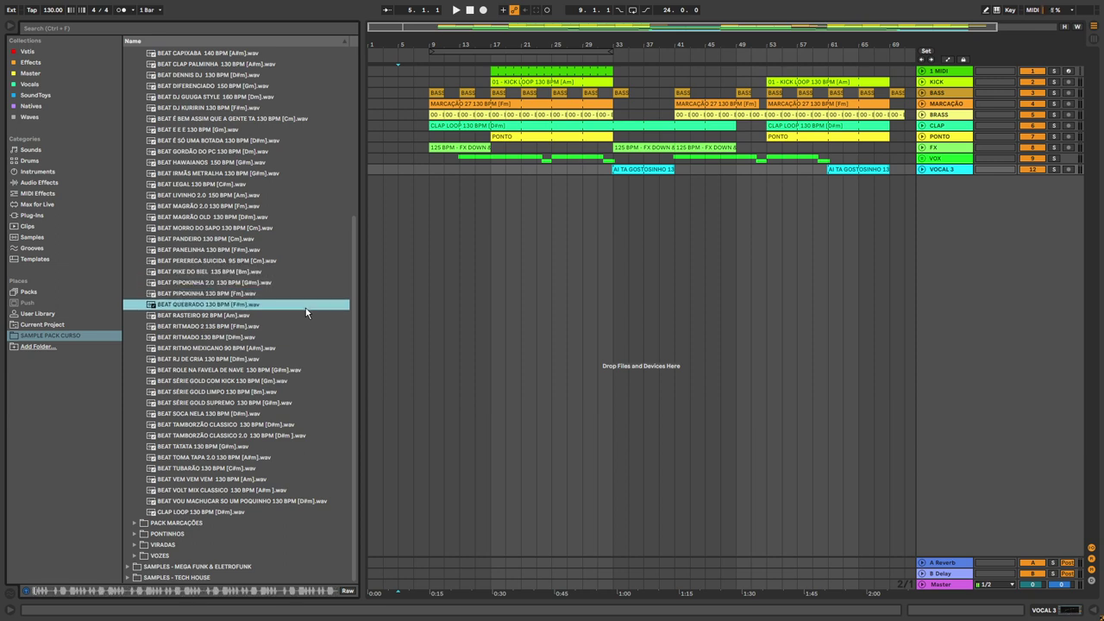
key("Down")
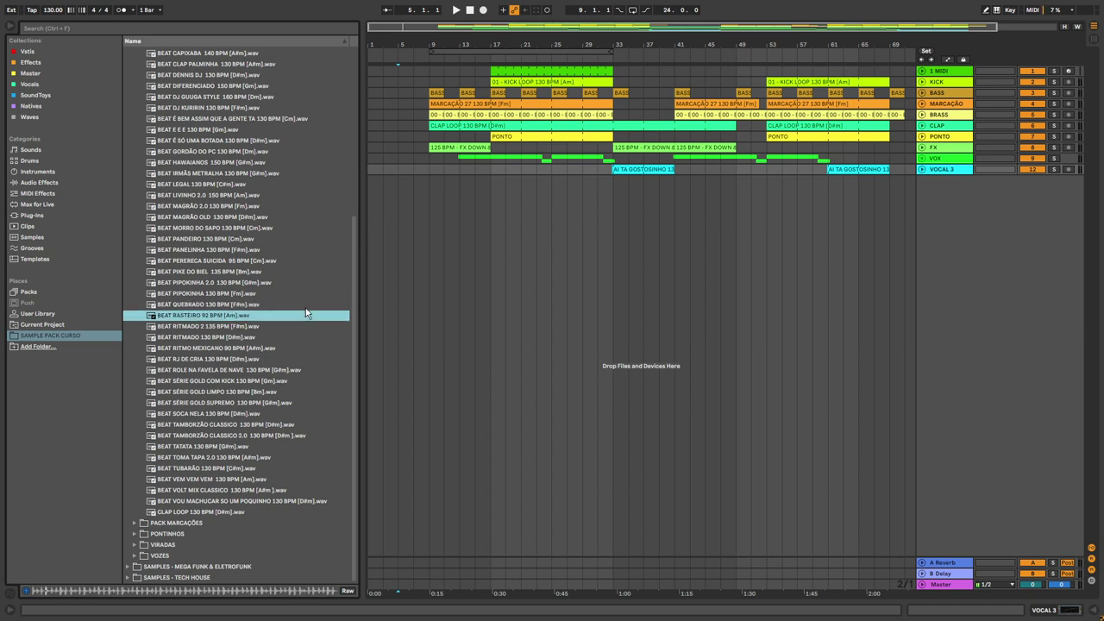
key("Down")
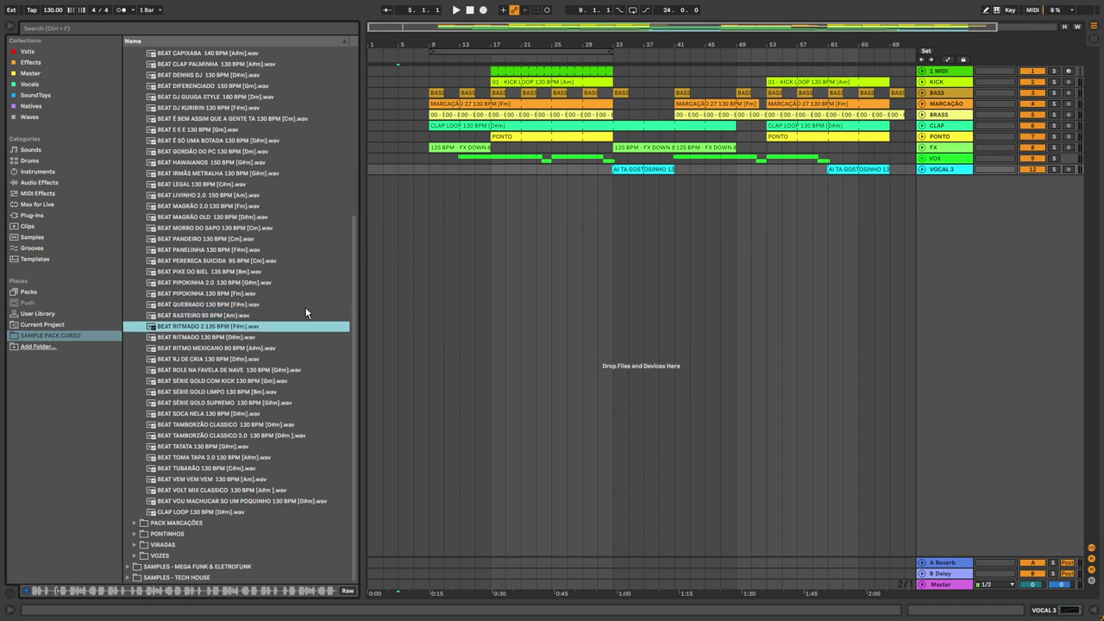
key("Down")
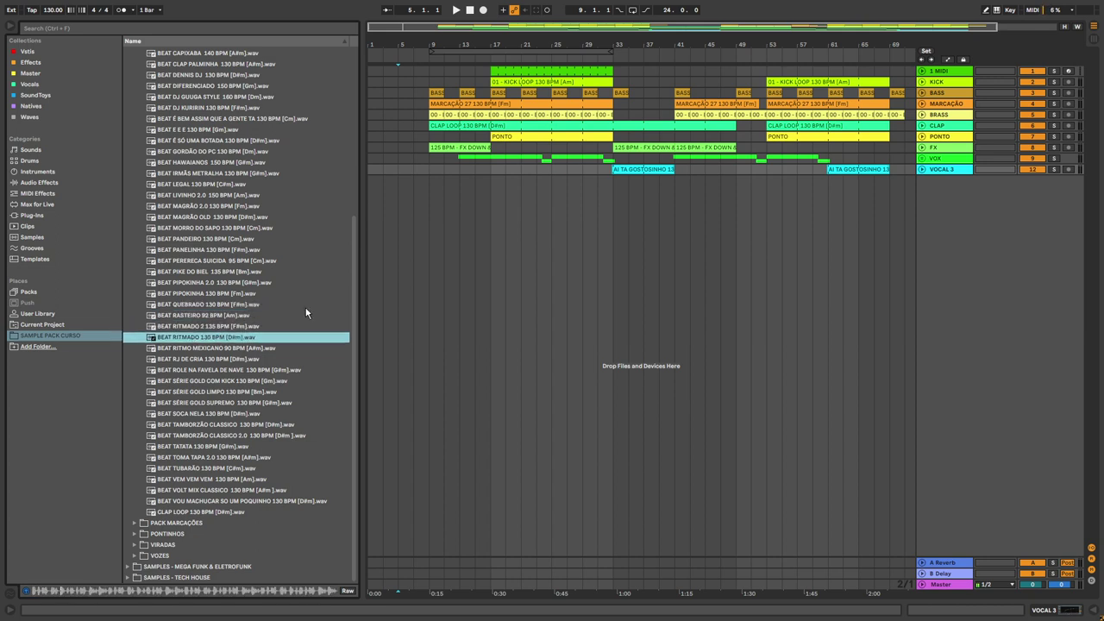
Audition the beats in order from BEAT RITMO MEXICANO 90 BPM through BEAT TAMBORZÃO CLASSICO 130 BPM, and stop the preview there
key("Down")
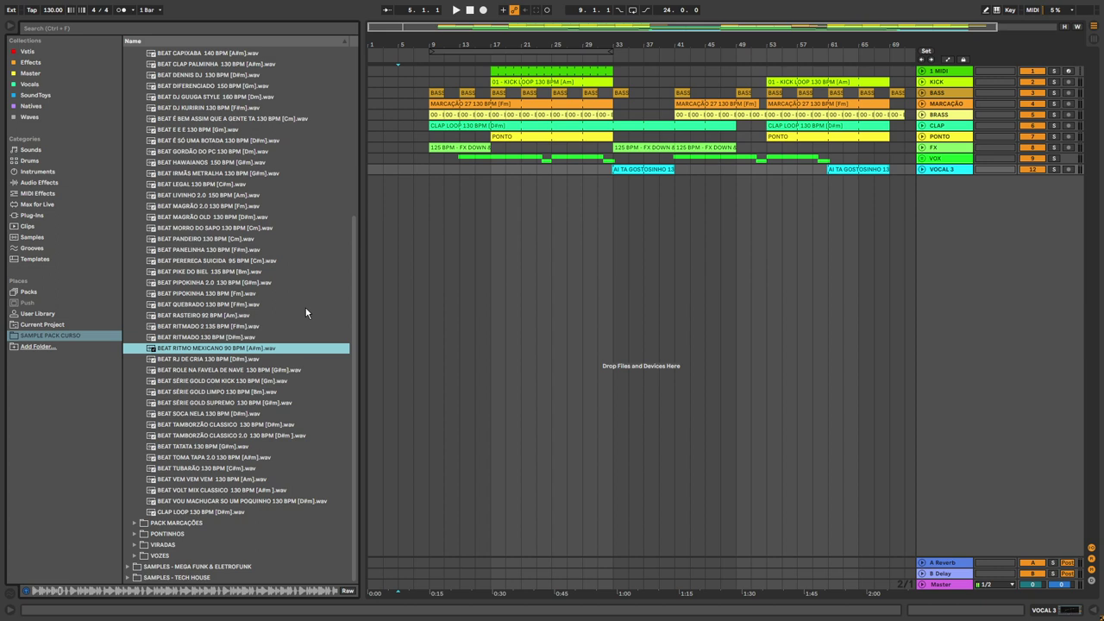
key("Down")
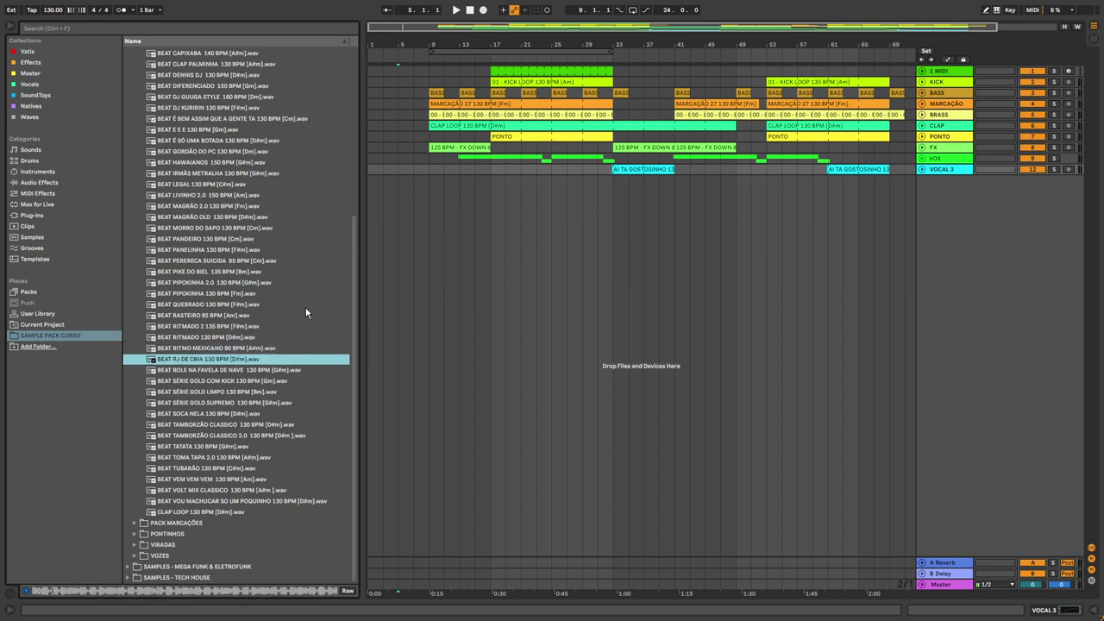
key("Down")
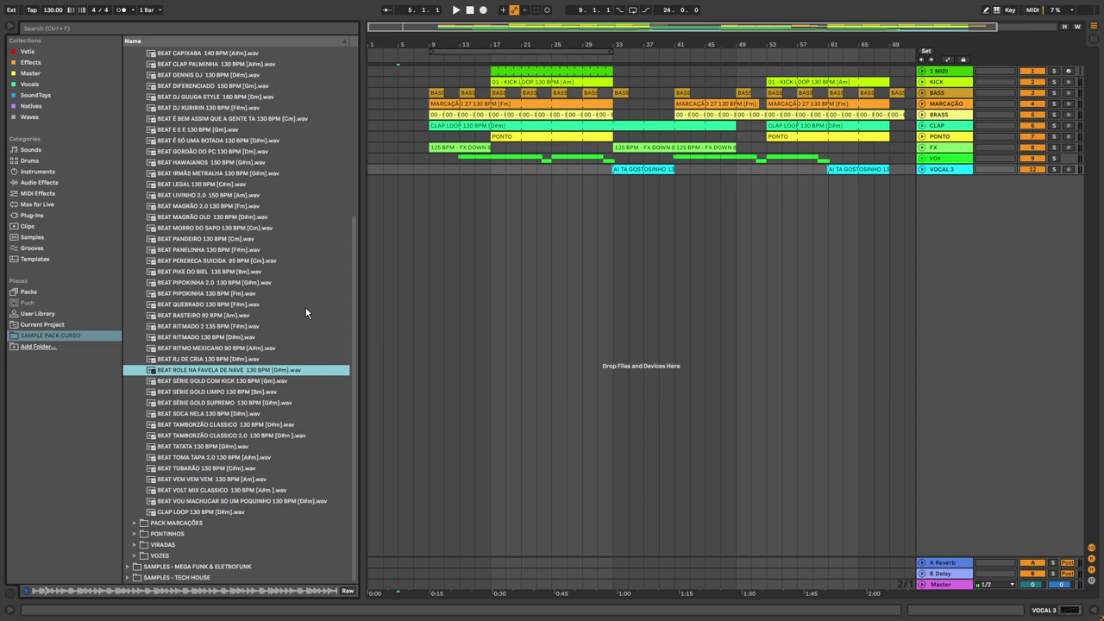
key("Down")
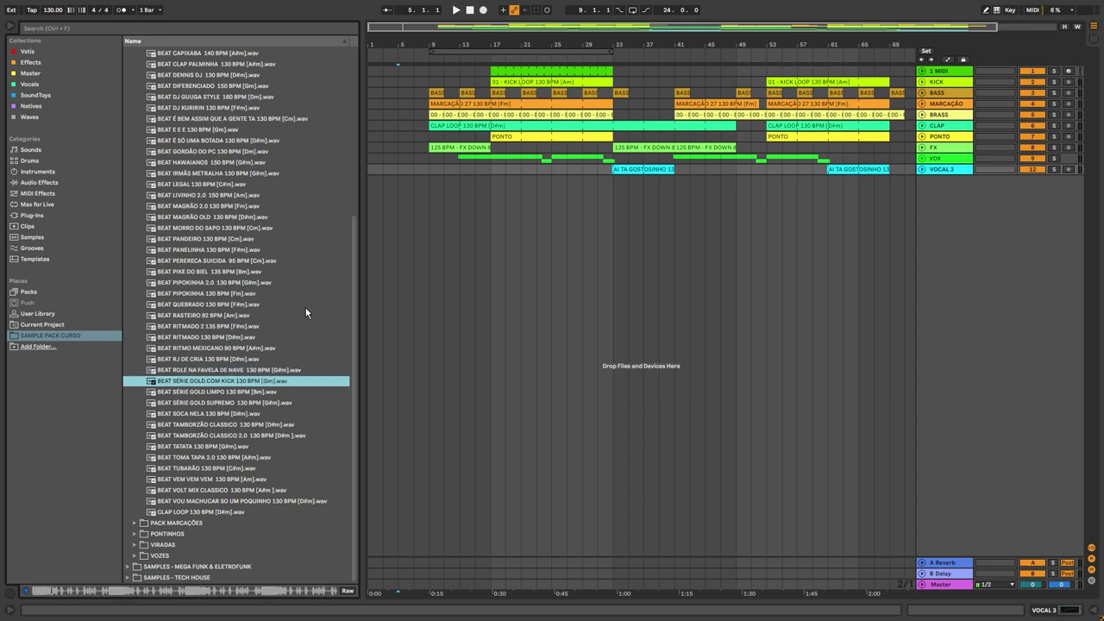
key("Down")
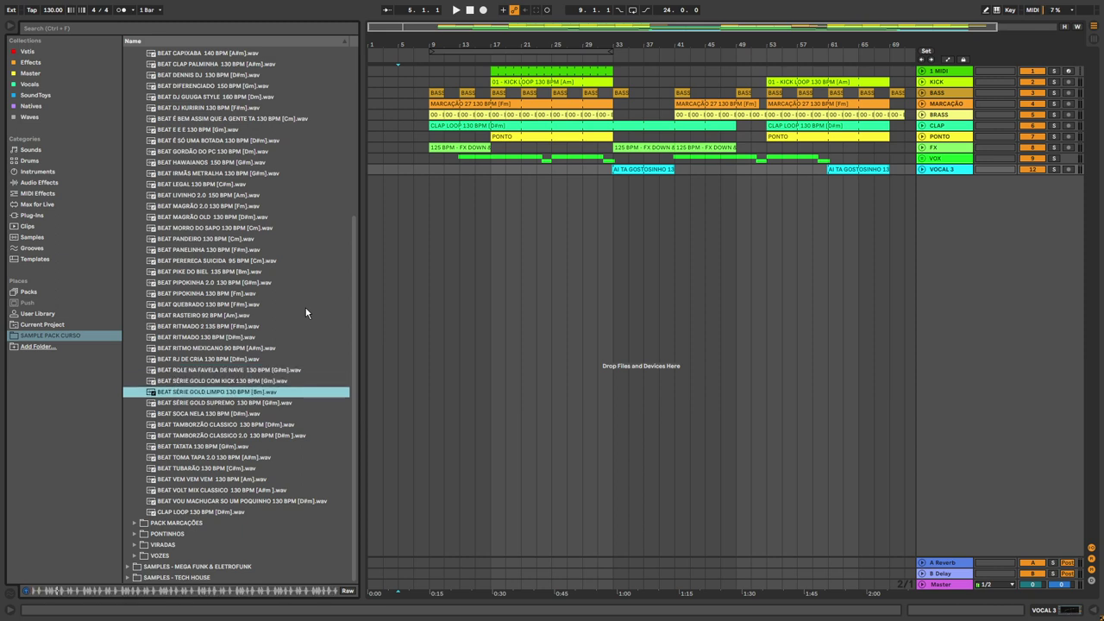
key("Down")
key("Down")
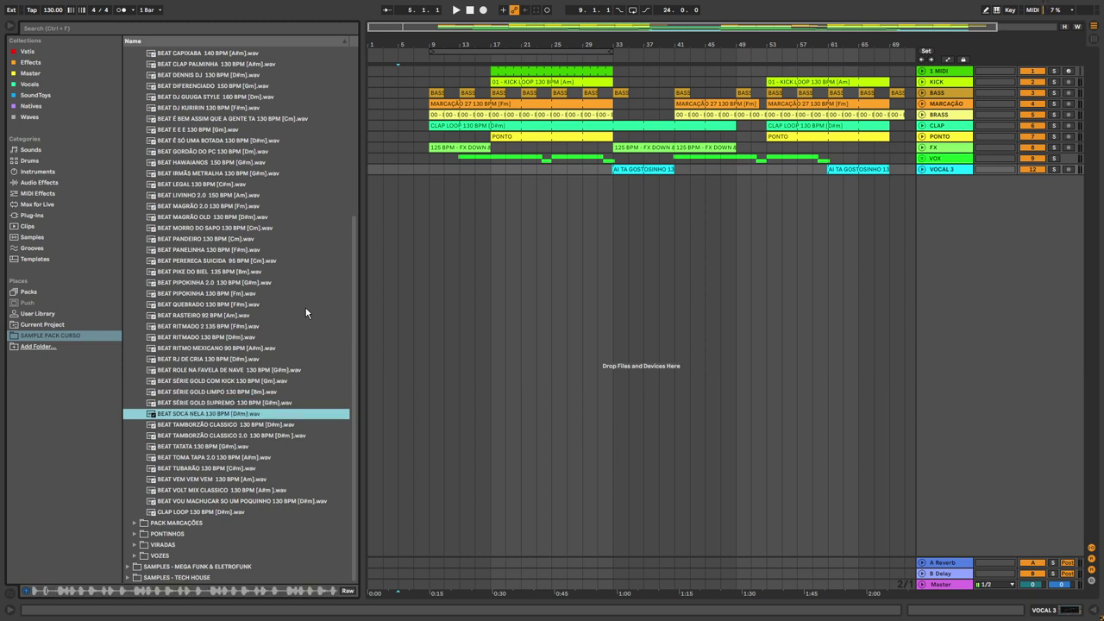
key("Down")
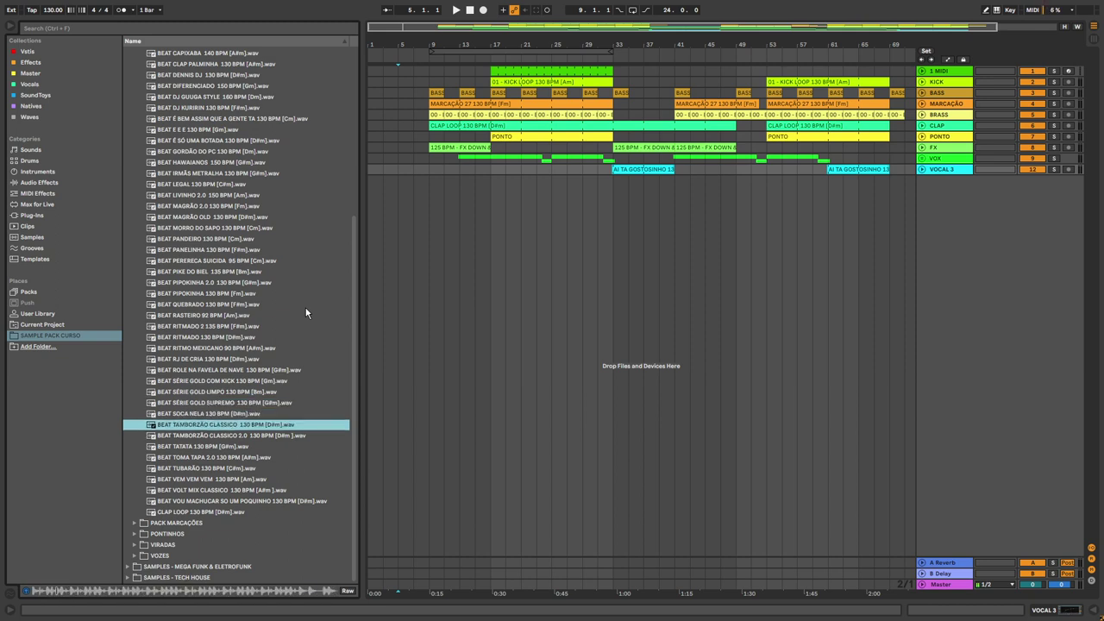
left_click(411, 357)
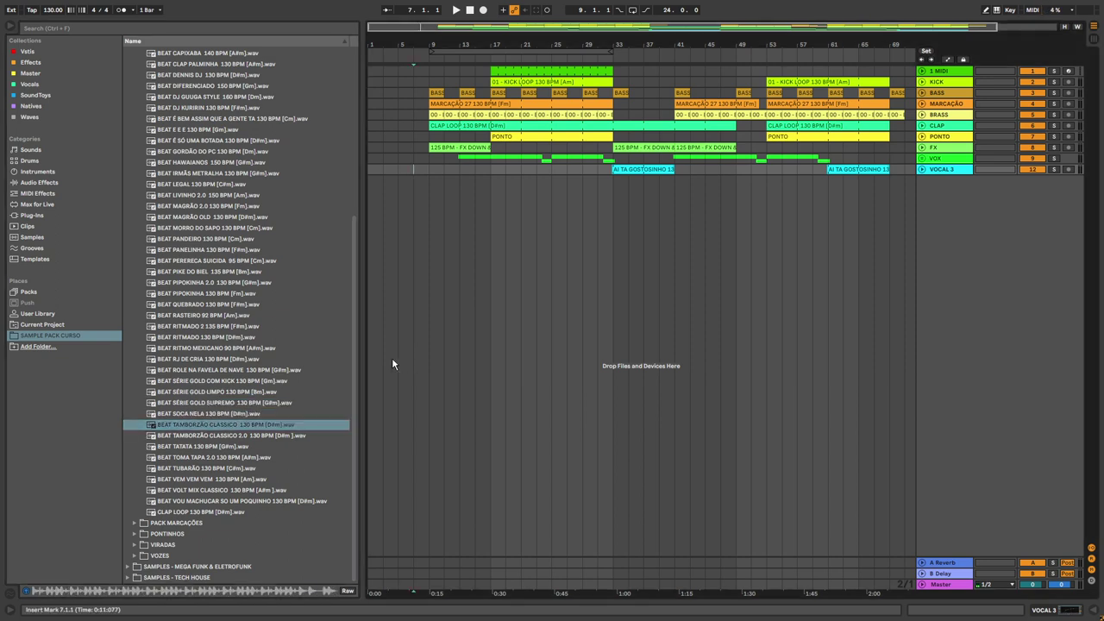
Resume previewing at BEAT TAMBORZÃO CLASSICO 130 BPM, audition the remaining samples through CLAP LOOP 130 BPM, and stop the playback
left_click(299, 422)
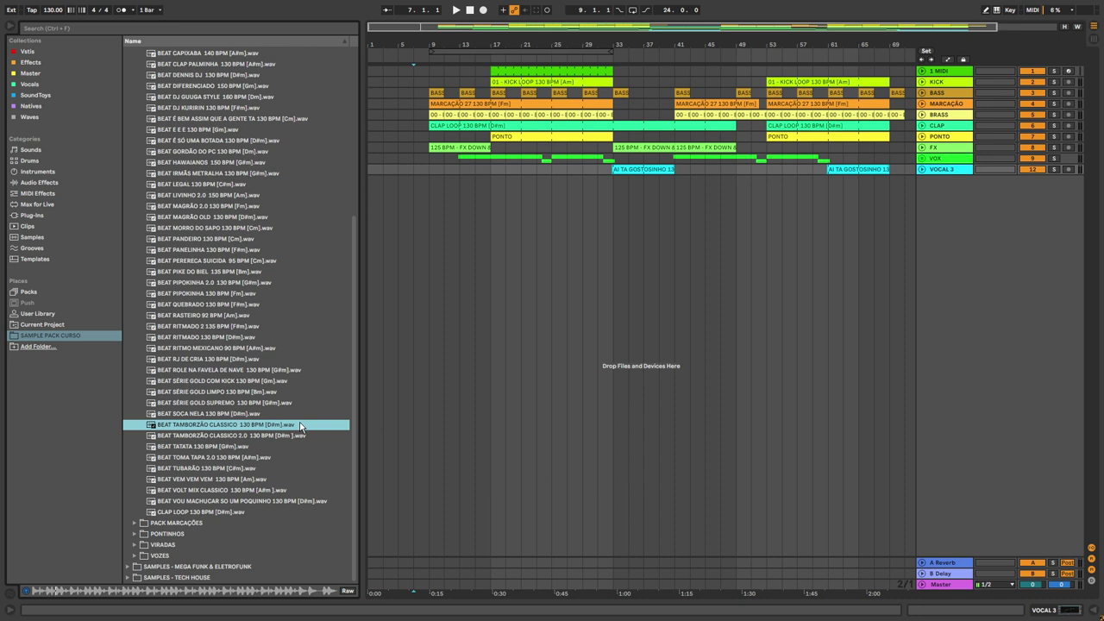
key("Down")
key("Down")
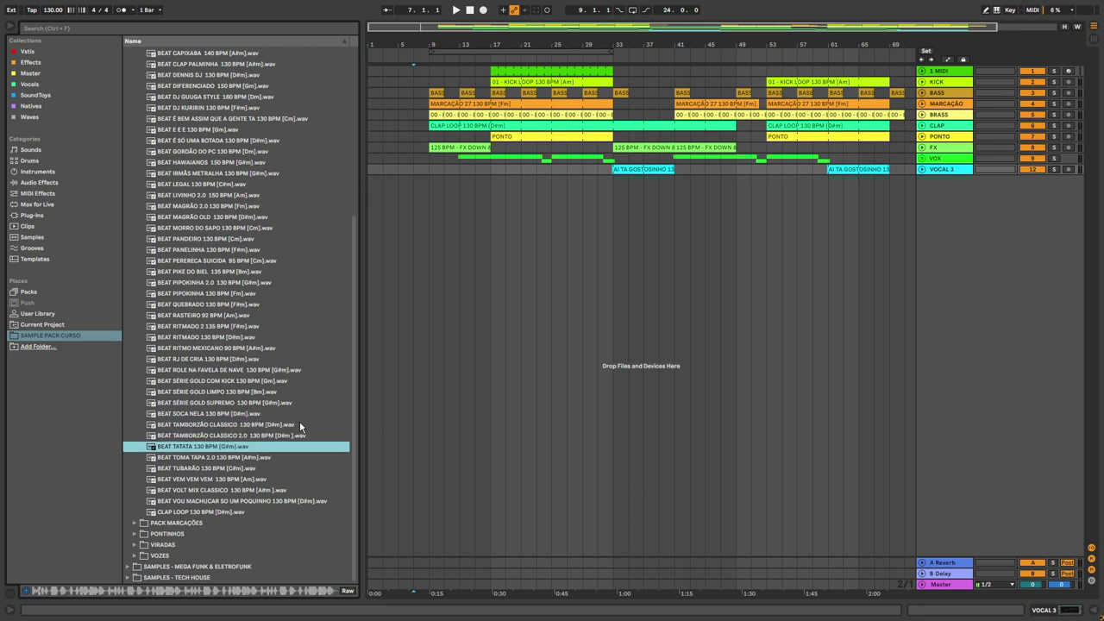
key("Down")
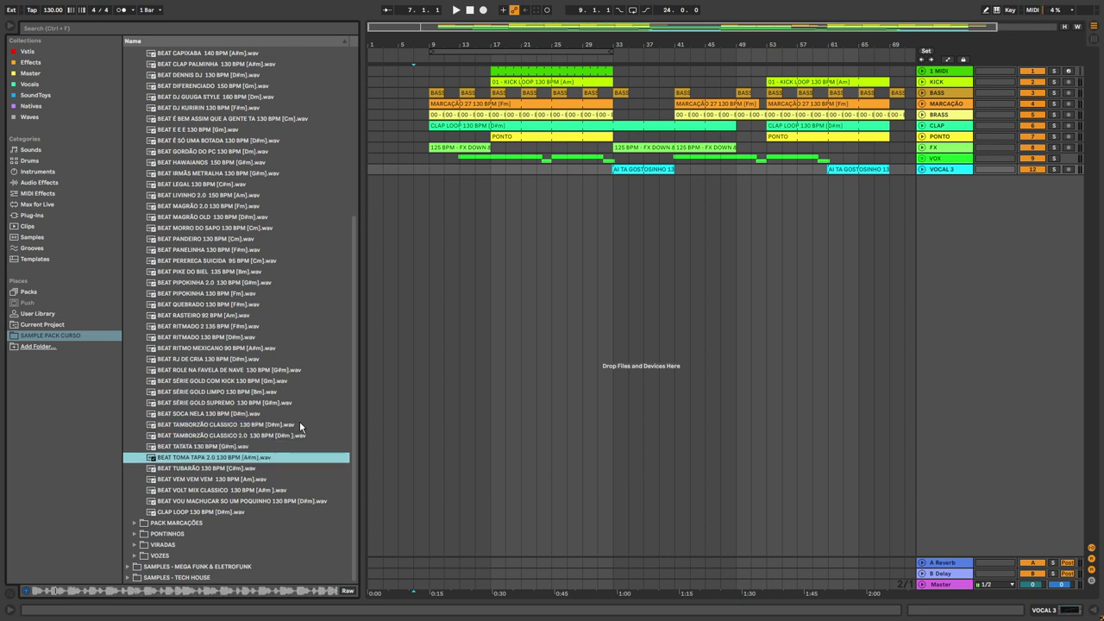
key("Down")
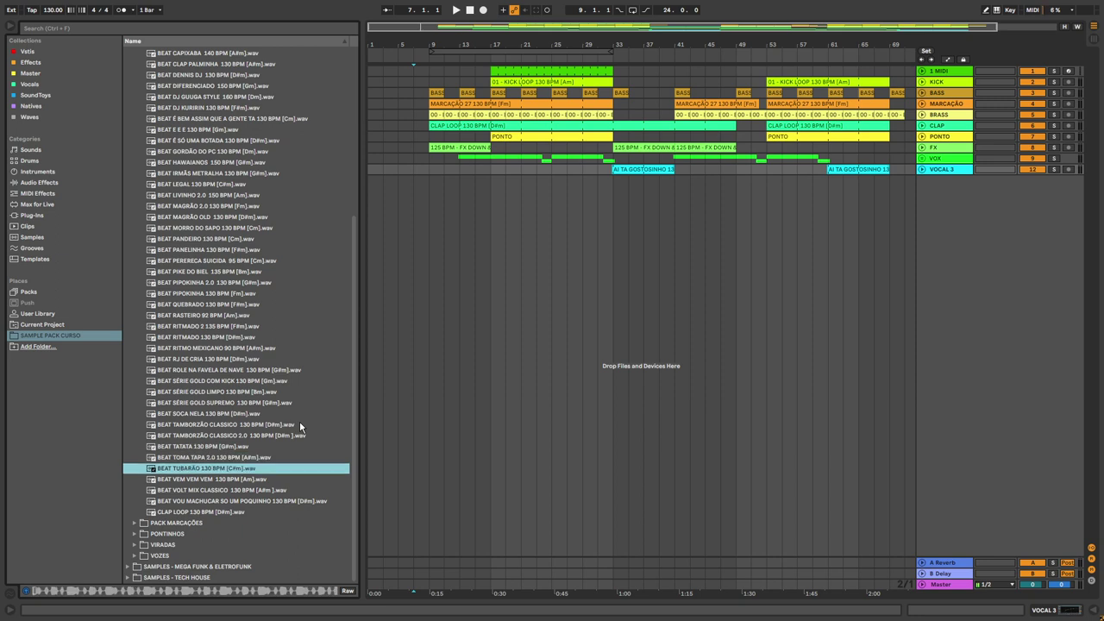
key("Down")
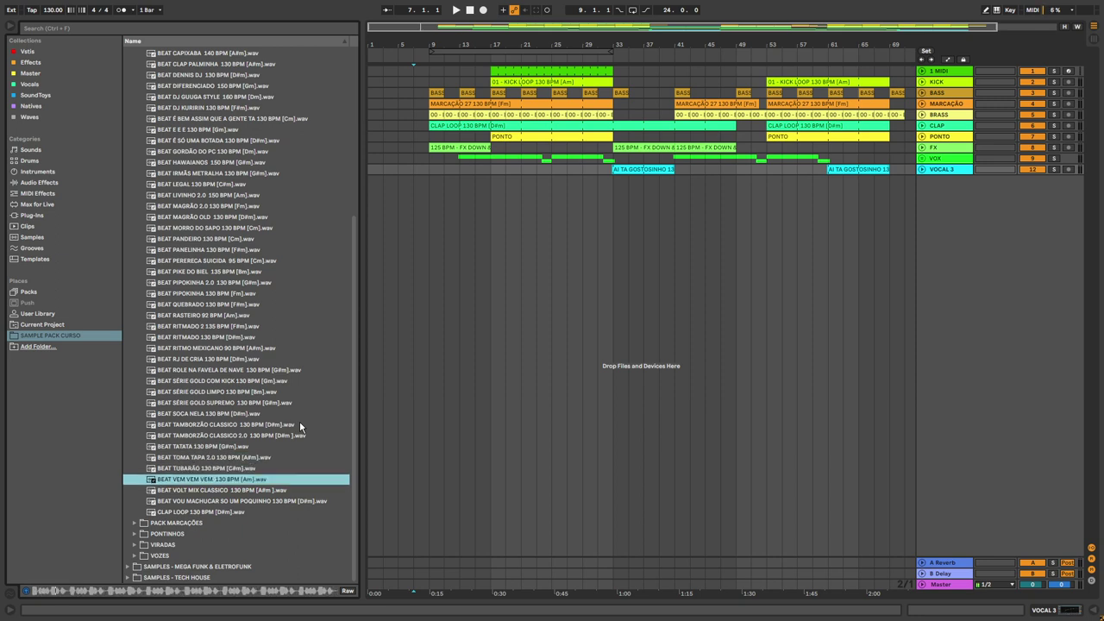
key("Down")
key("Down")
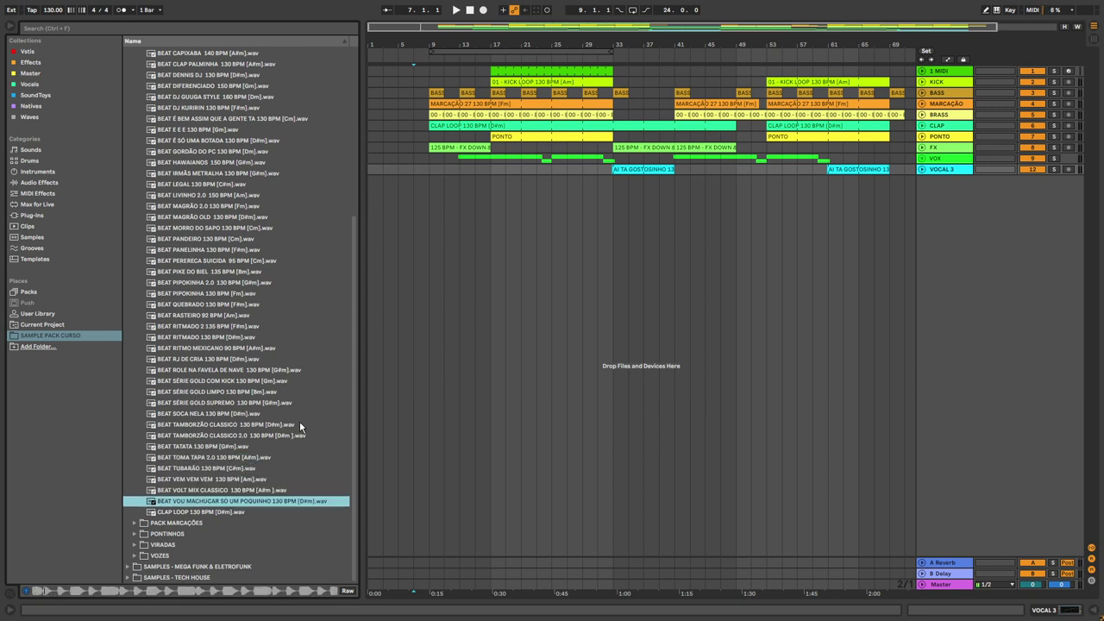
key("Down")
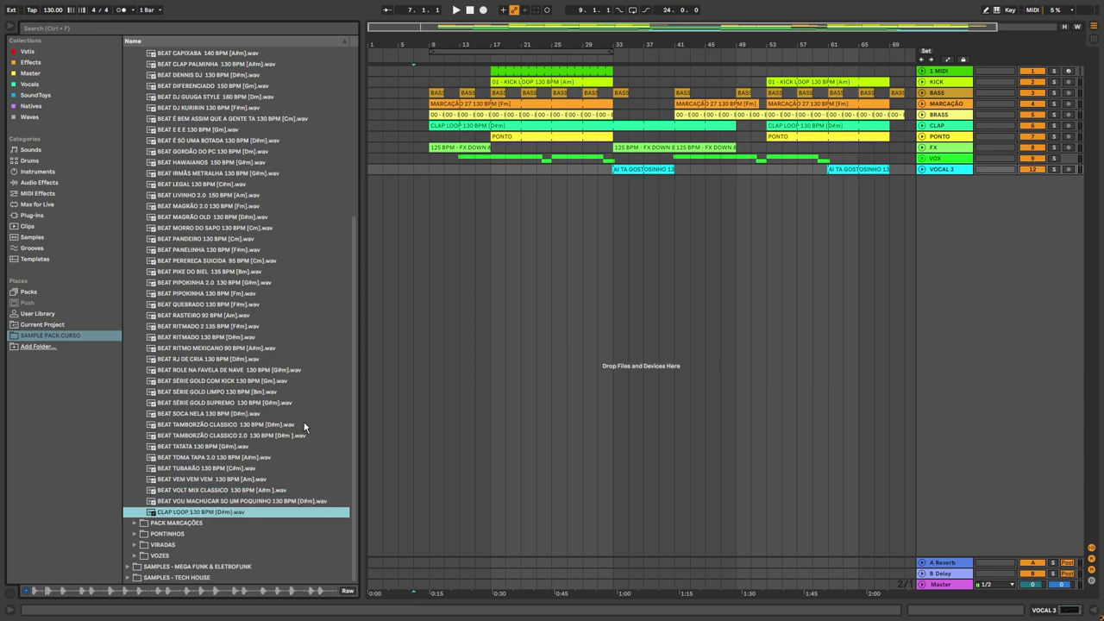
left_click(392, 172)
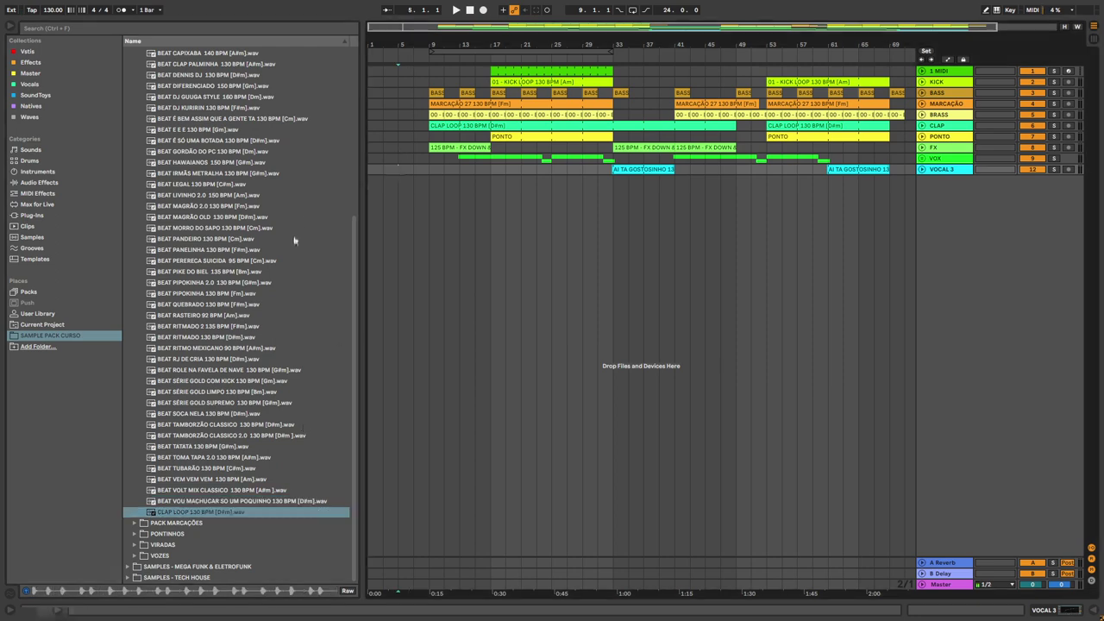
Collapse the PACK BEATS folder within SAMPLES - FUNK
scroll(289, 249, "up", 3)
scroll(289, 251, "up", 7)
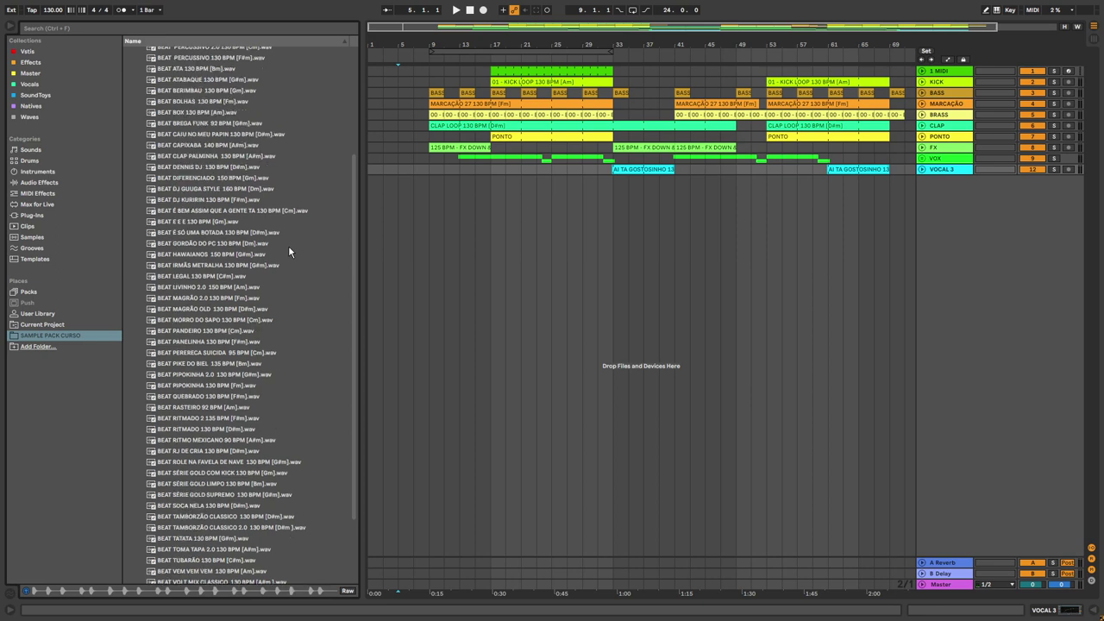
scroll(288, 251, "up", 3)
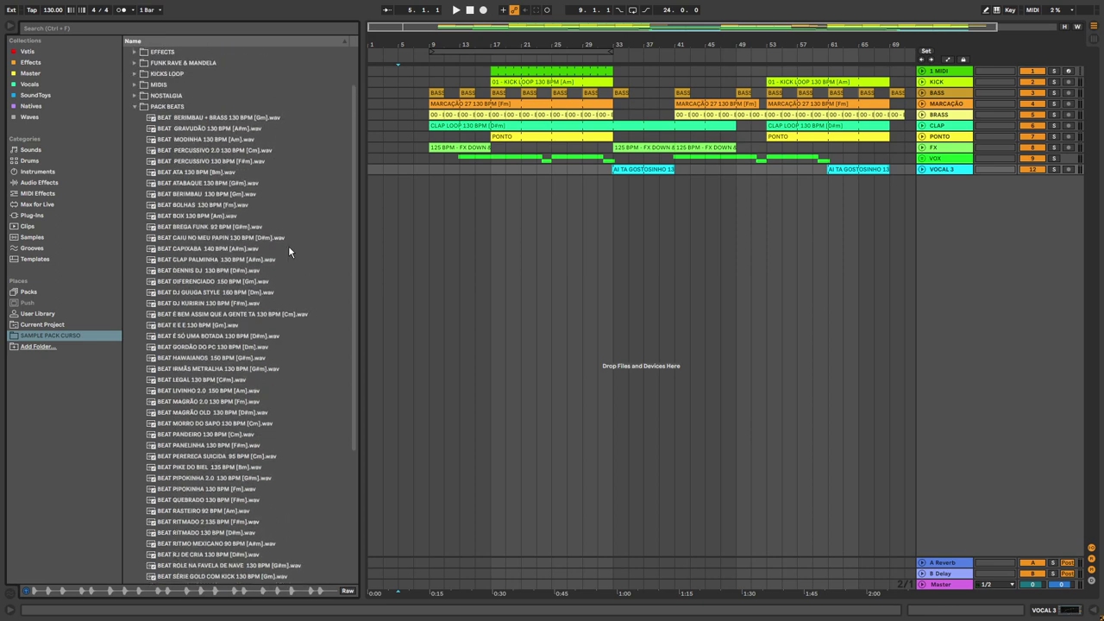
scroll(195, 183, "up", 2)
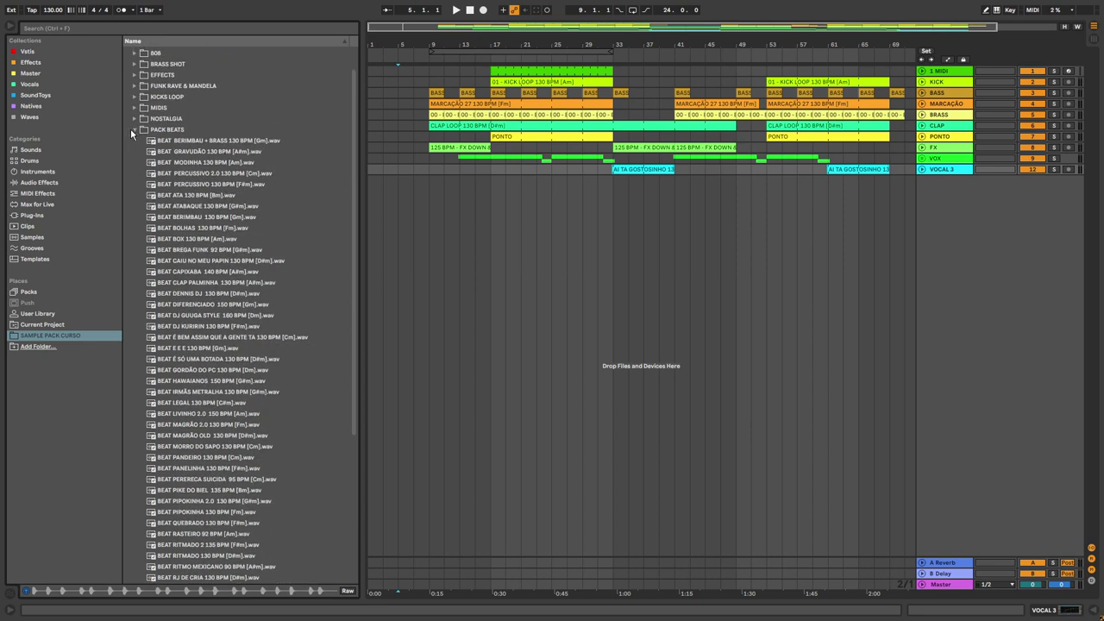
left_click(135, 129)
left_click(430, 190)
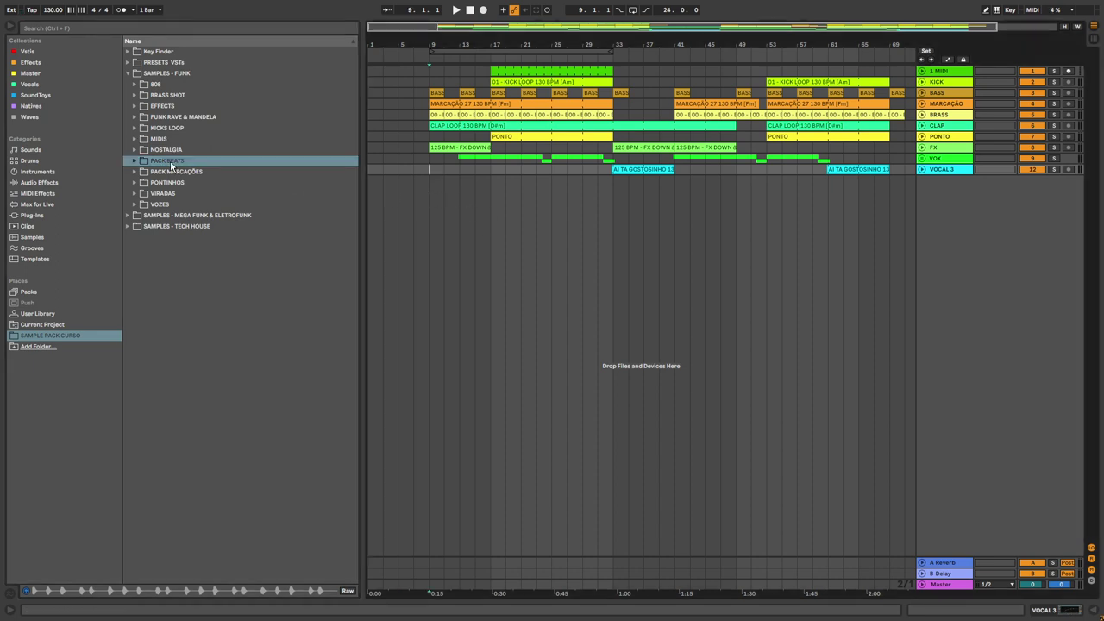
Expand PACK MARCAÇÕES, preview MARCAÇÃO 01, 02, 12 and 18, and collapse the folder again
left_click(176, 172)
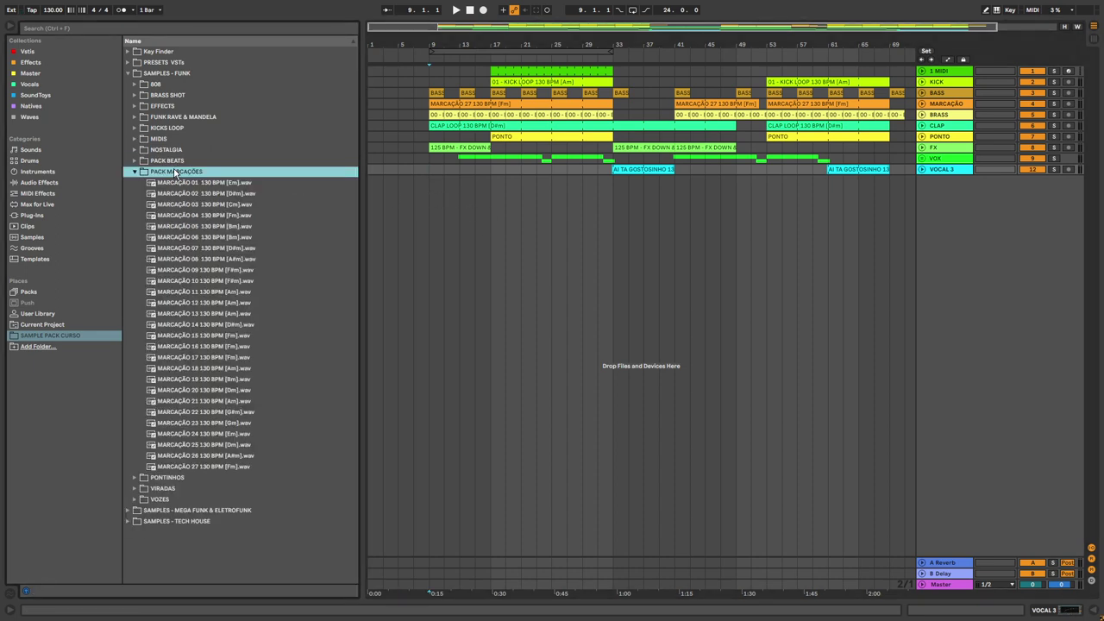
left_click(269, 183)
left_click(269, 192)
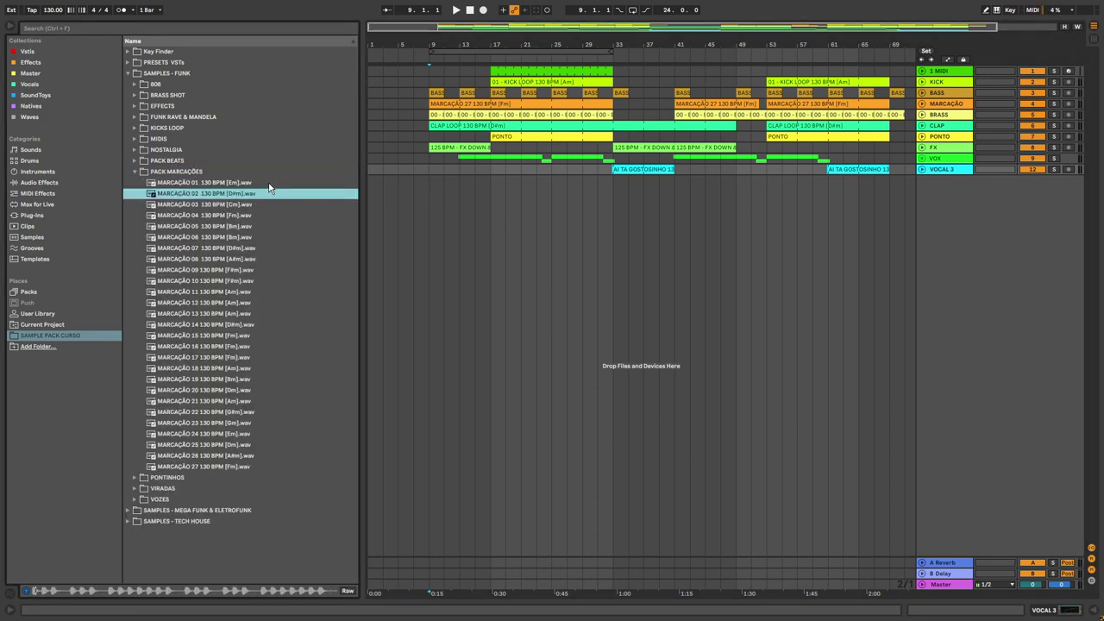
left_click(263, 303)
left_click(275, 367)
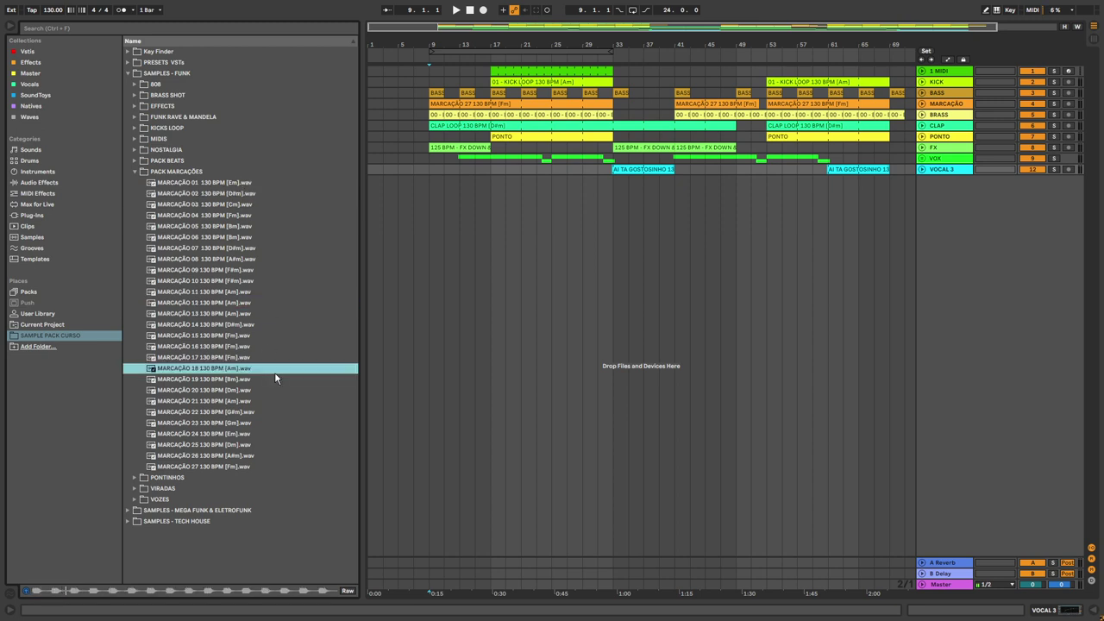
left_click(136, 172)
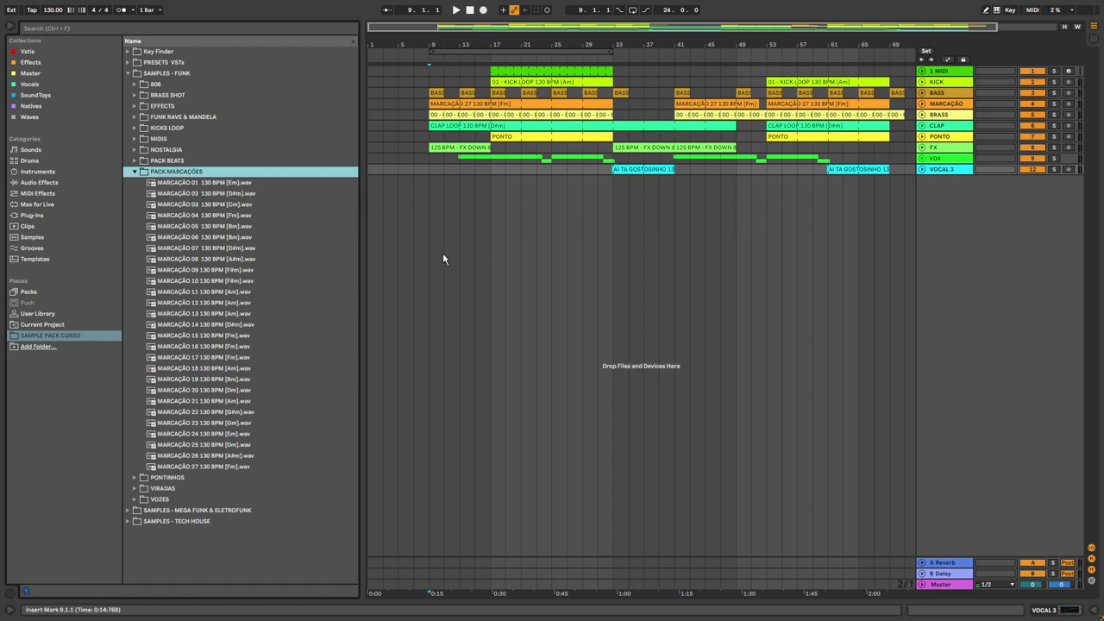
left_click(134, 172)
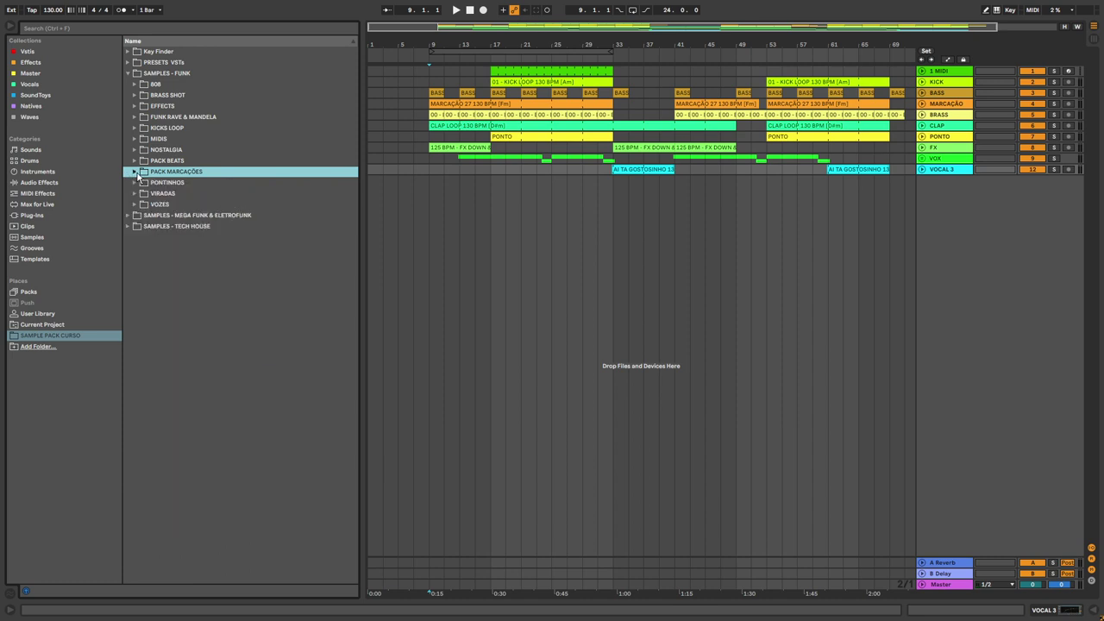
Expand PONTINHOS and its LOOPS subfolder, and preview pontinho samples 01, 06 and 10
left_click(134, 183)
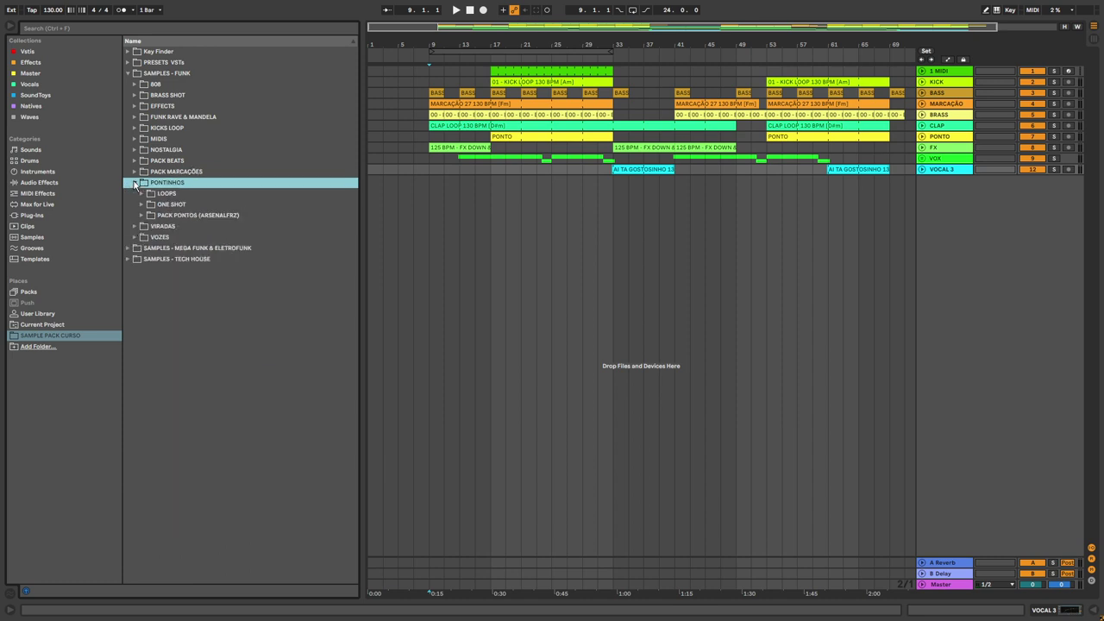
key("Down")
left_click(140, 193)
key("Down")
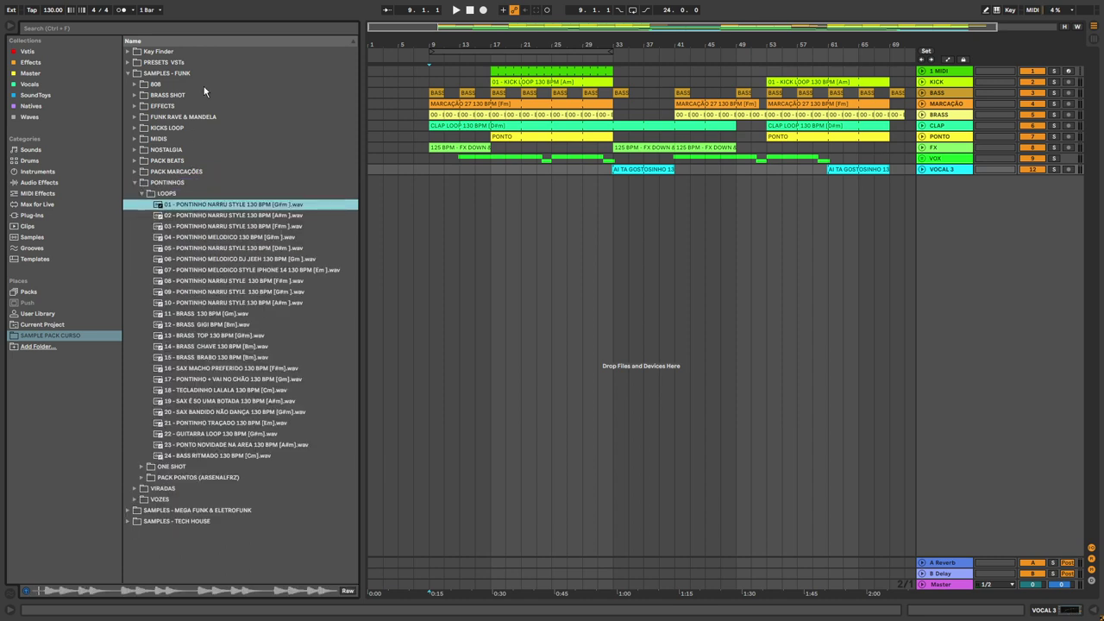
left_click(322, 260)
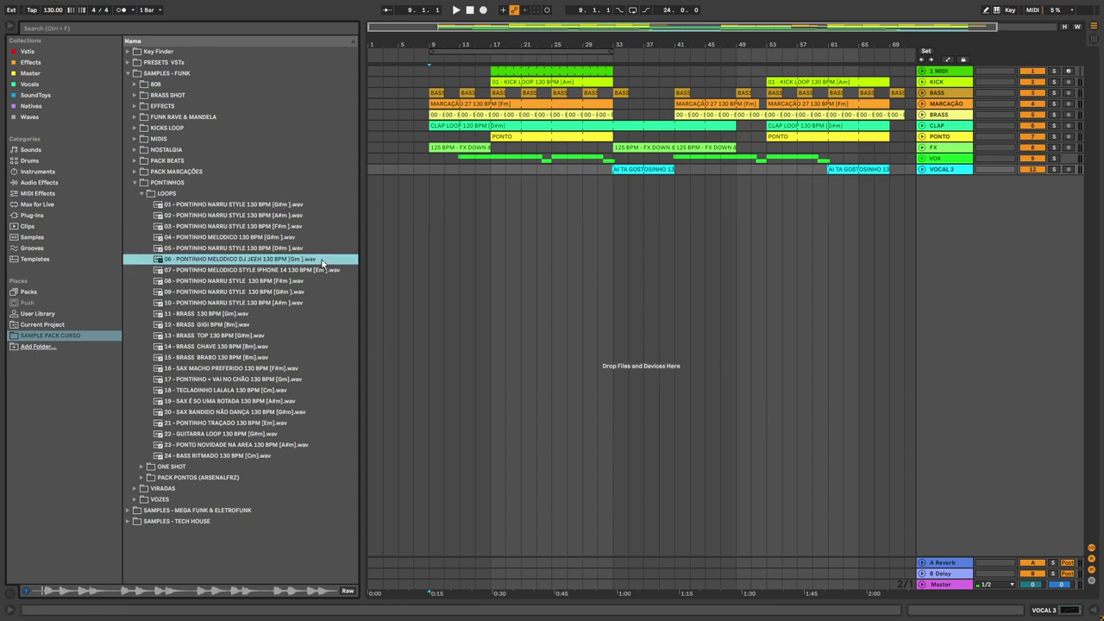
left_click(317, 302)
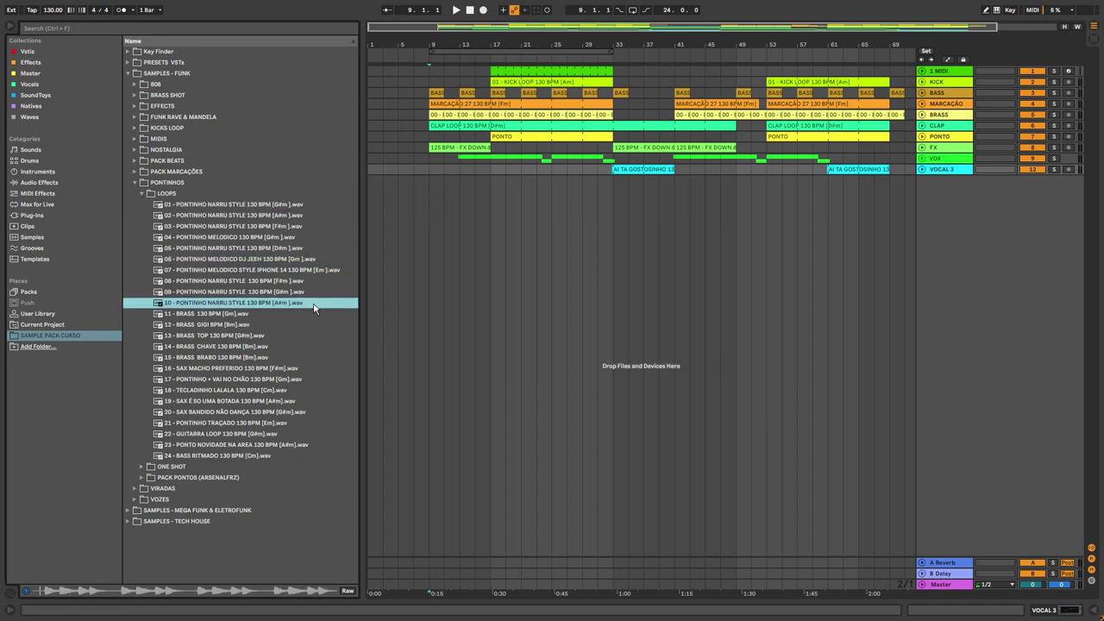
Preview a selection of the LOOPS samples from 11 - BRASS 130 BPM through 23 - PONTO NOVIDADE NA AREA, and stop the playback
left_click(311, 314)
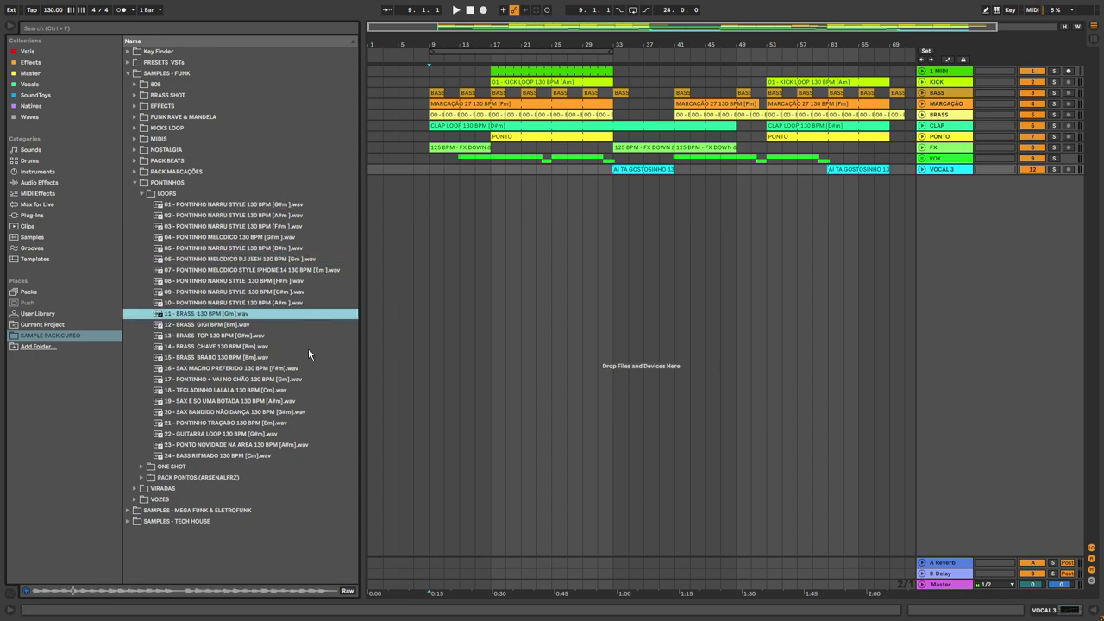
left_click(308, 347)
left_click(303, 369)
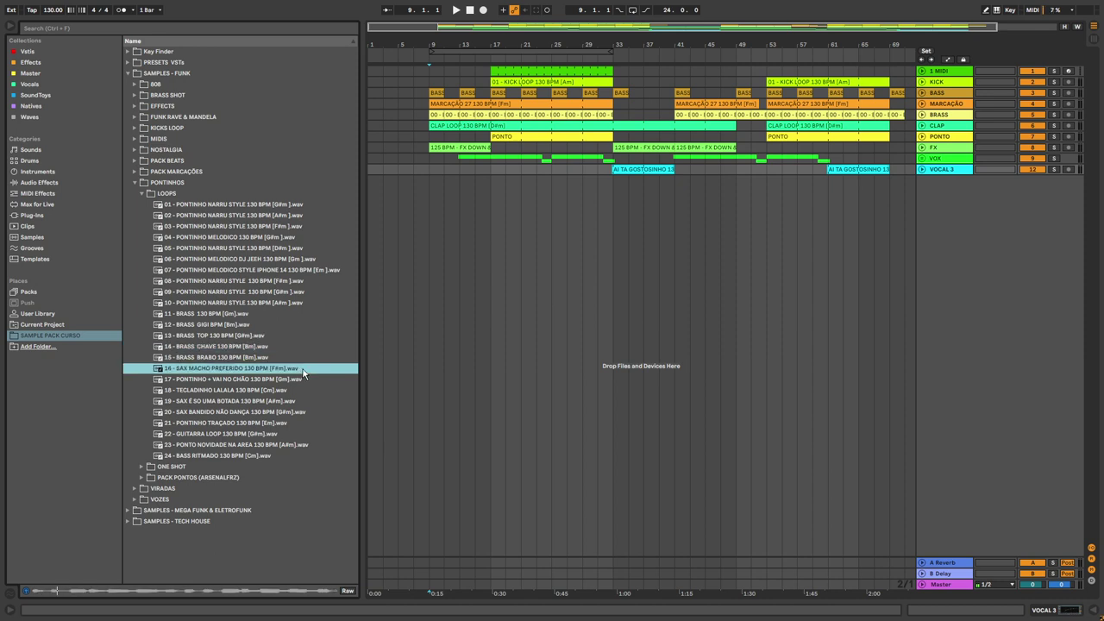
left_click(303, 380)
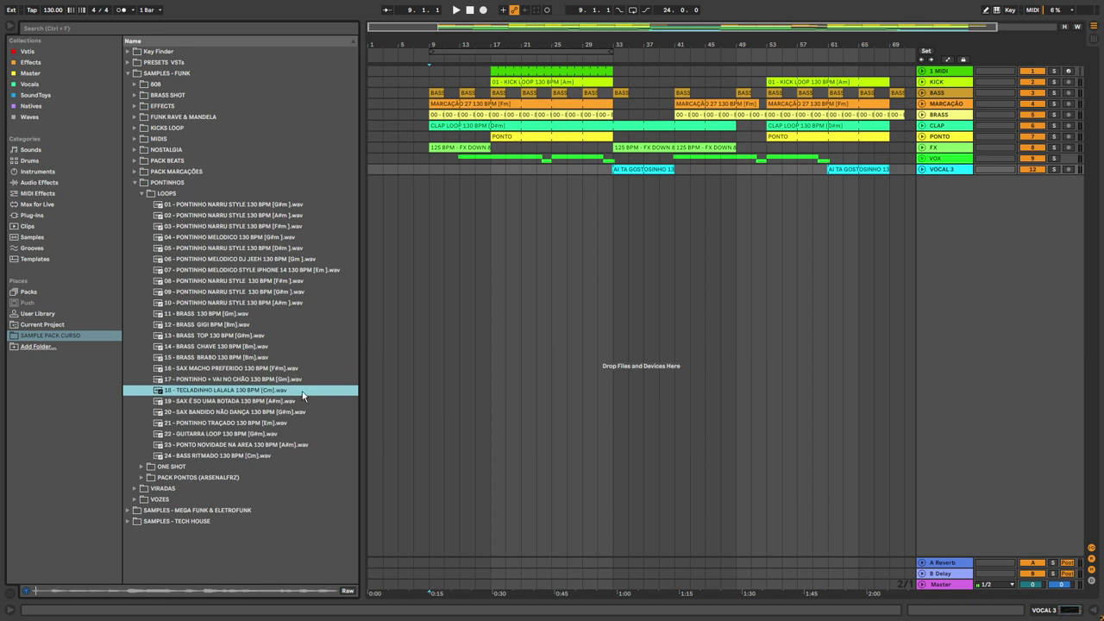
left_click(291, 423)
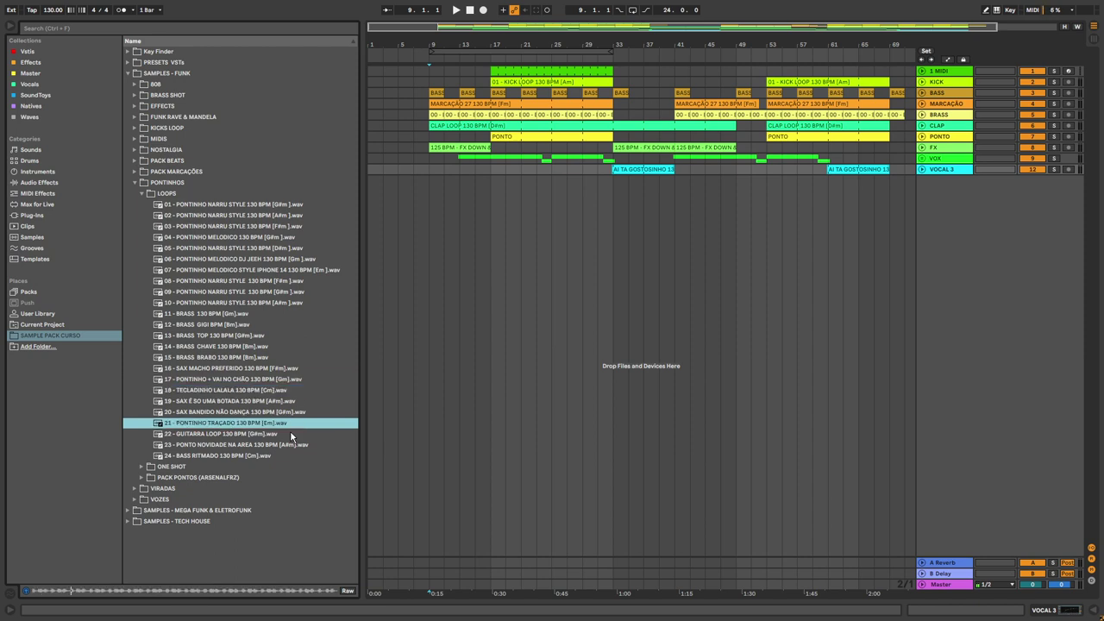
left_click(289, 433)
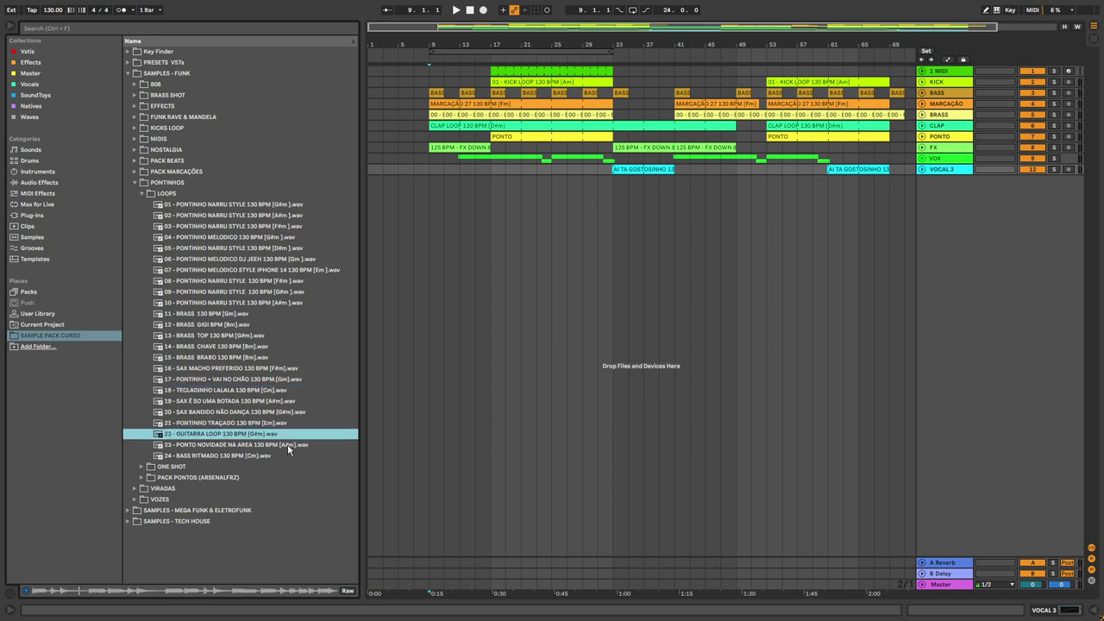
left_click(288, 444)
left_click(155, 193)
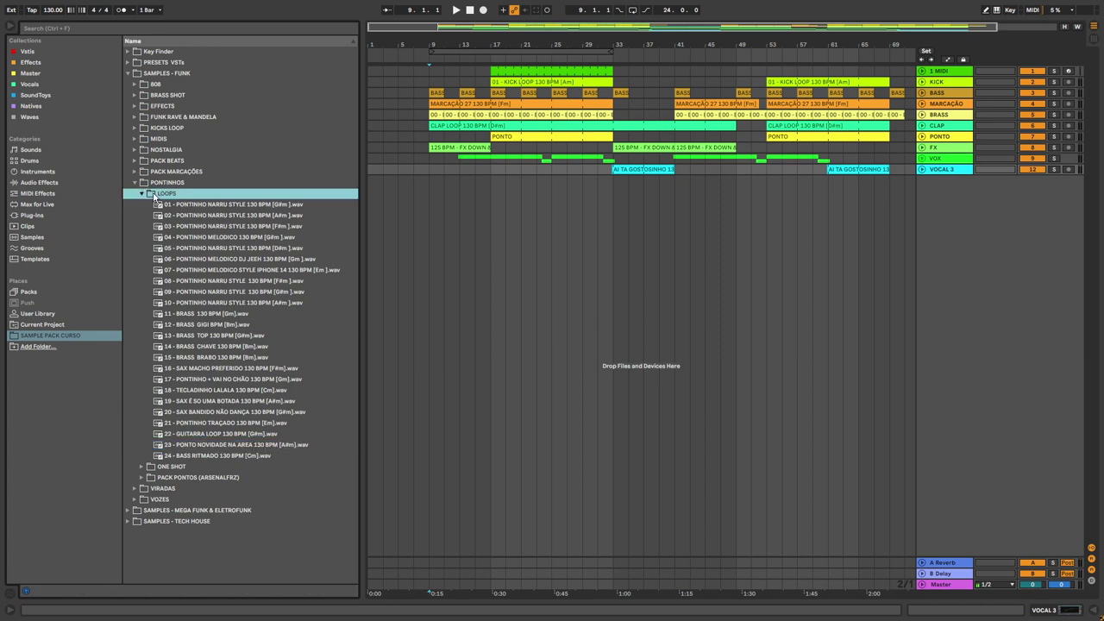
Collapse PONTINHOS with its LOOPS subfolder, and preview the first VIRADAS samples, starting at 01 - VIRADA, closing that folder again
left_click(141, 194)
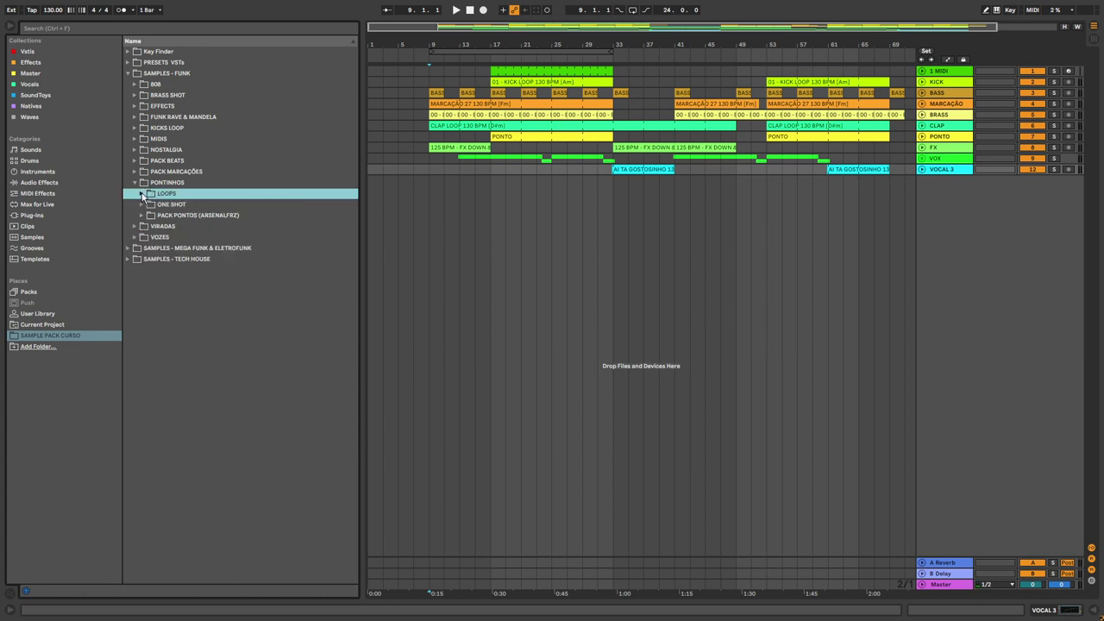
left_click(135, 183)
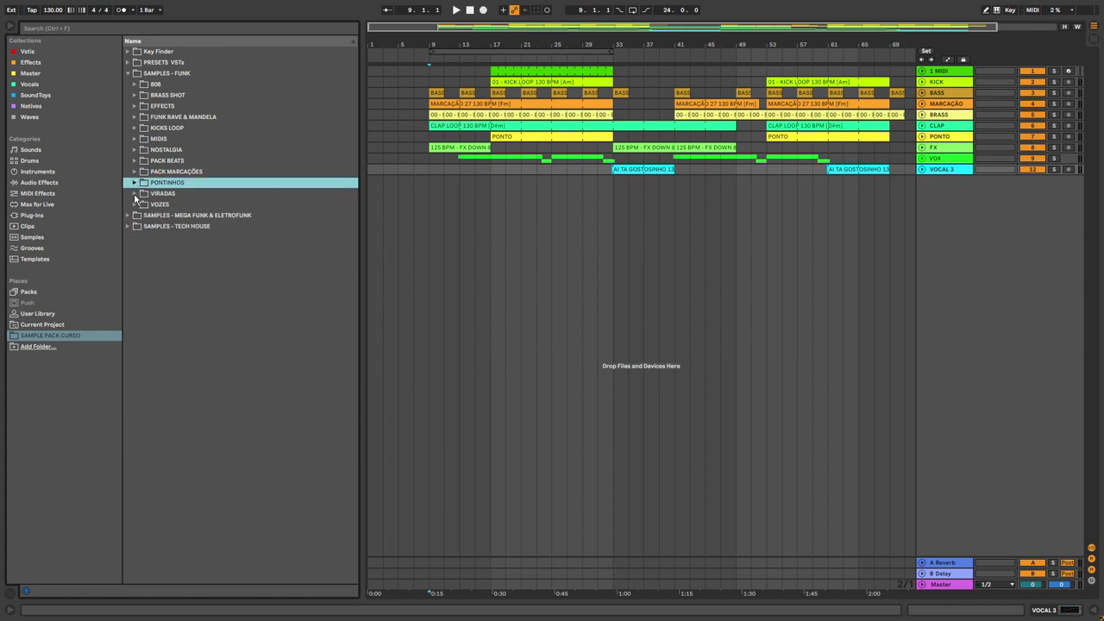
left_click(136, 194)
key("Down")
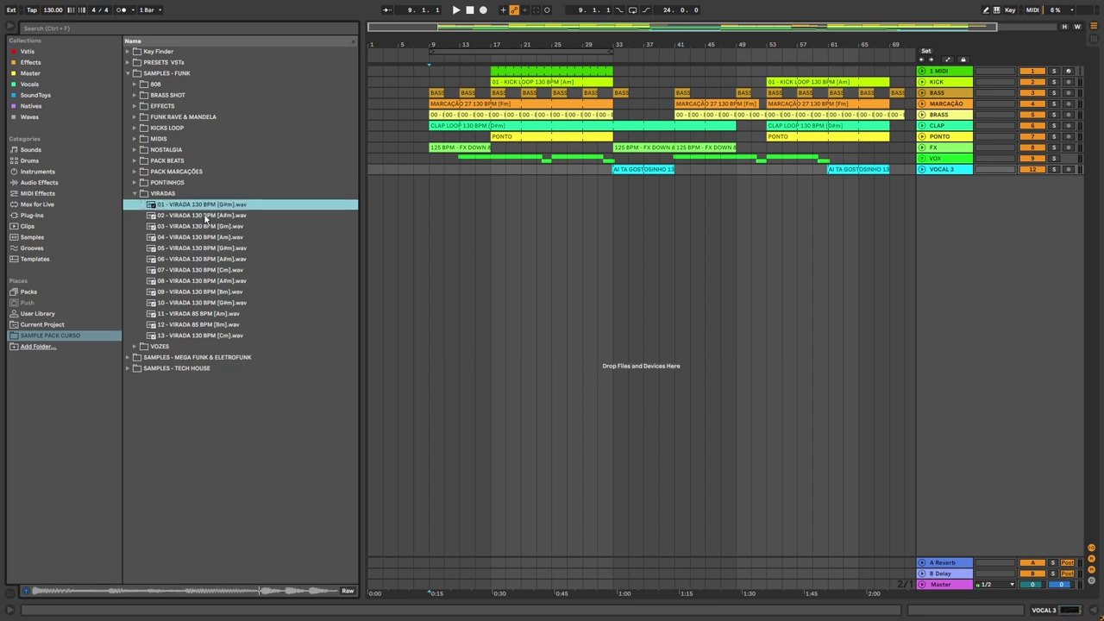
key("Down")
left_click(136, 194)
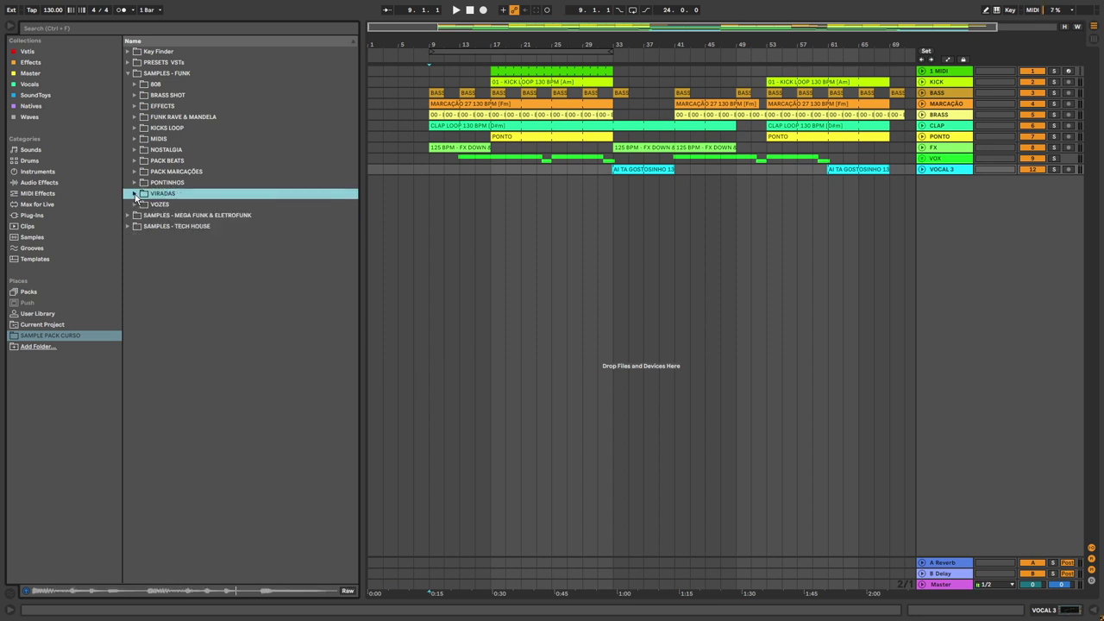
Expand the VOZES folder, view the contents of its ACAPELLAS ARSENAL subfolder, and collapse that subfolder
left_click(181, 203)
left_click(136, 205)
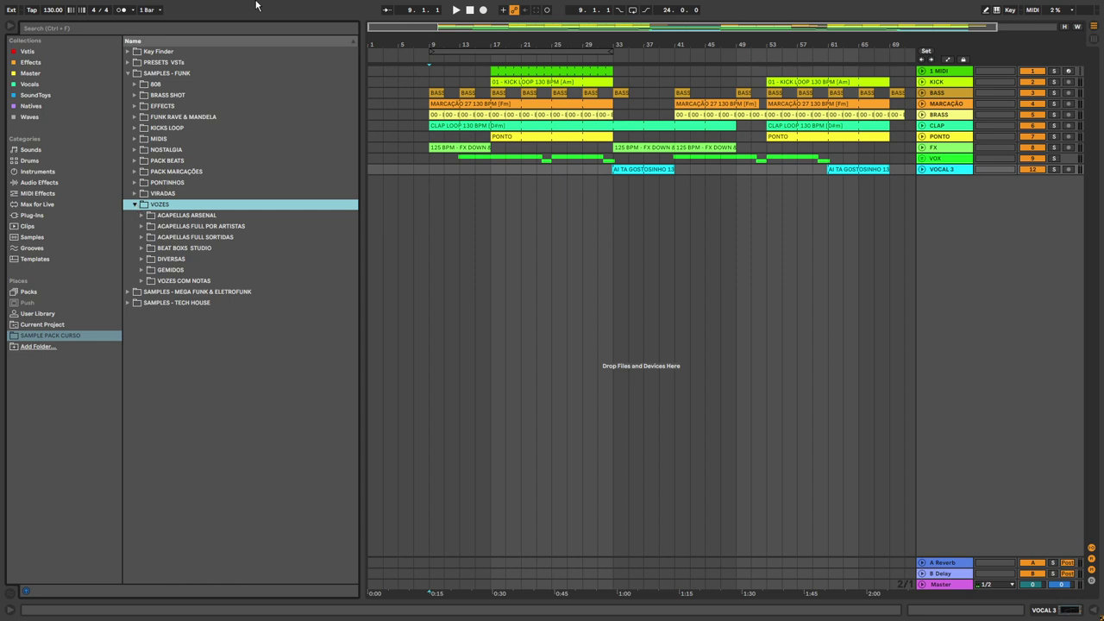
left_click(251, 218)
key("Right")
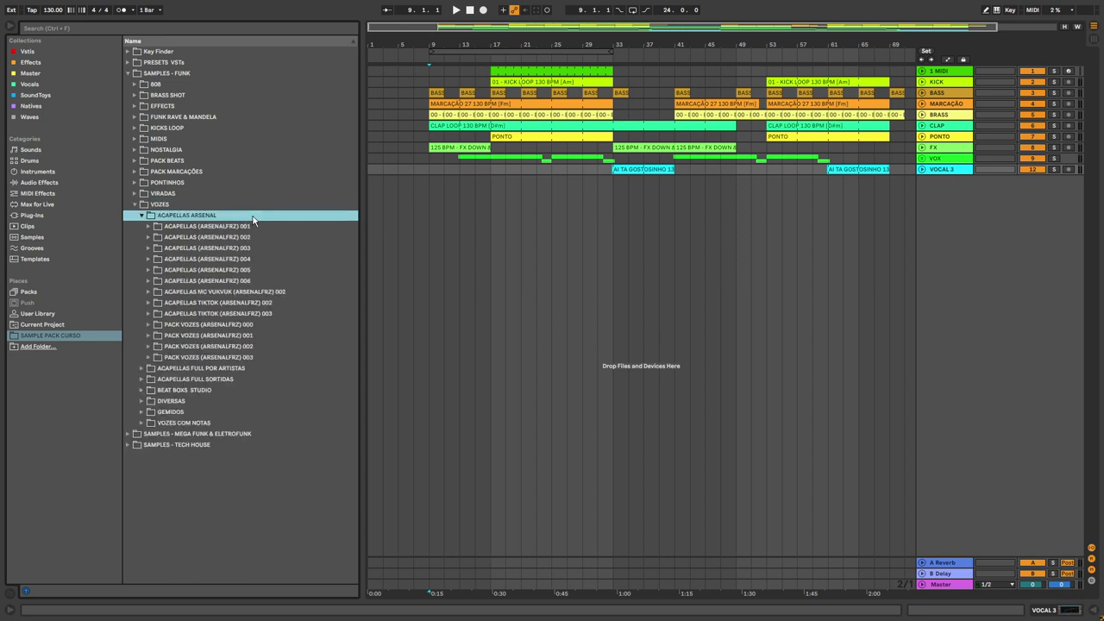
key("Left")
View the contents of ACAPELLAS FULL POR ARTISTAS and ACAPELLAS FULL SORTIDAS, previewing the first acapella in the latter, and collapse both
left_click(231, 227)
key("Right")
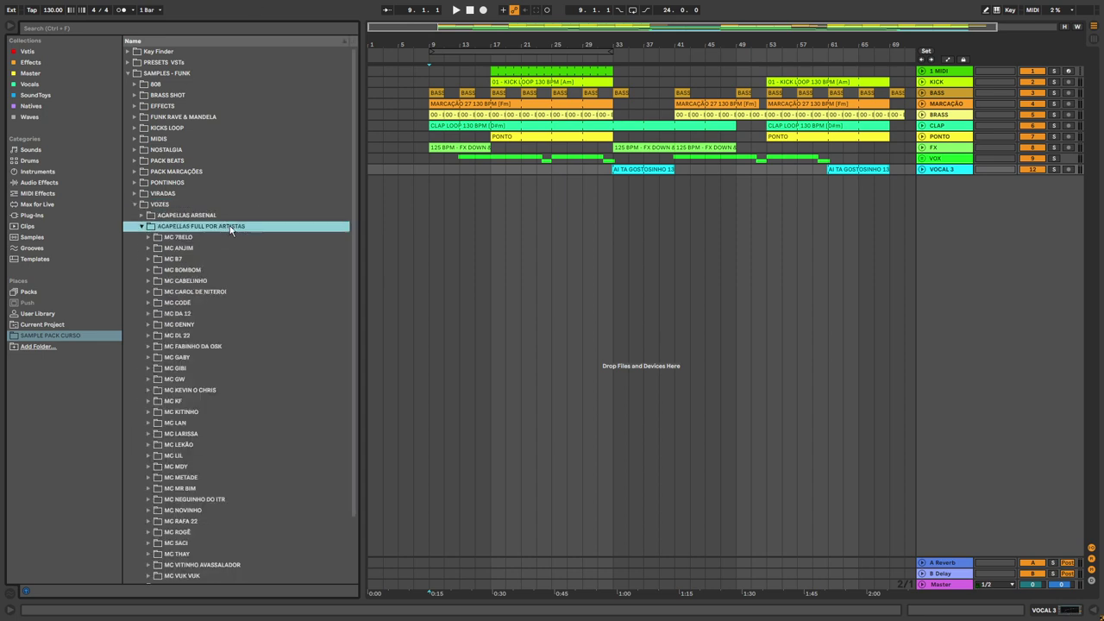
left_click(142, 226)
left_click(142, 246)
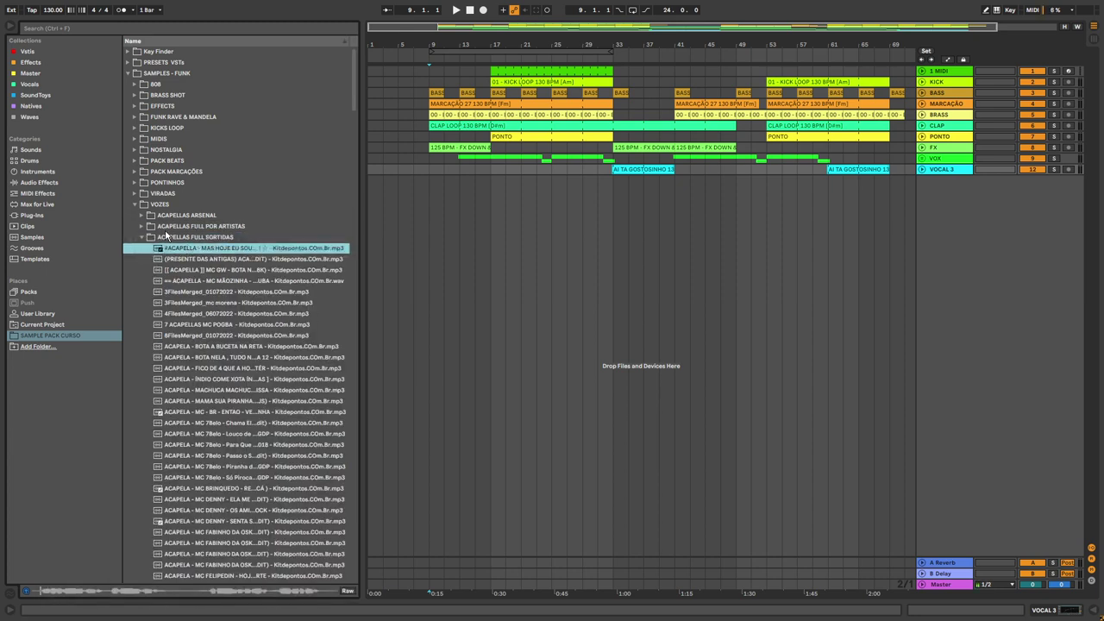
left_click(155, 229)
left_click(141, 236)
Expand BEAT BOXS STUDIO, preview the samples BEAT STUDIO (01) through (12), and collapse the folder again
left_click(140, 248)
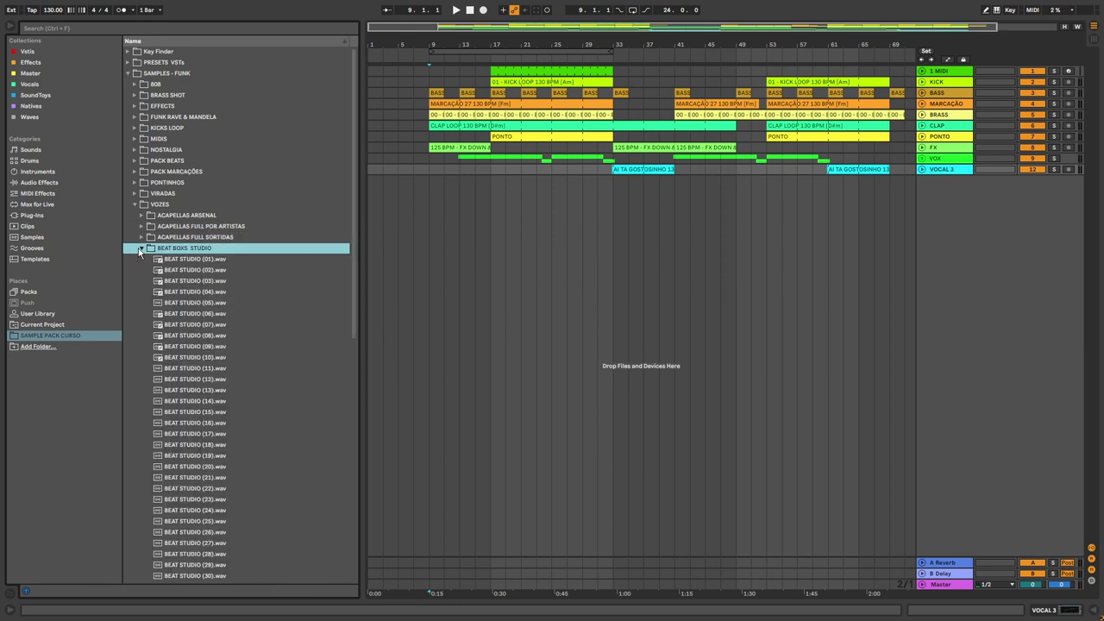
key("Down")
key("Down")
key("Down")
key("Down")
key("Down")
key("Down")
key("Down")
key("Down")
key("Down")
key("Down")
key("Down")
key("Down")
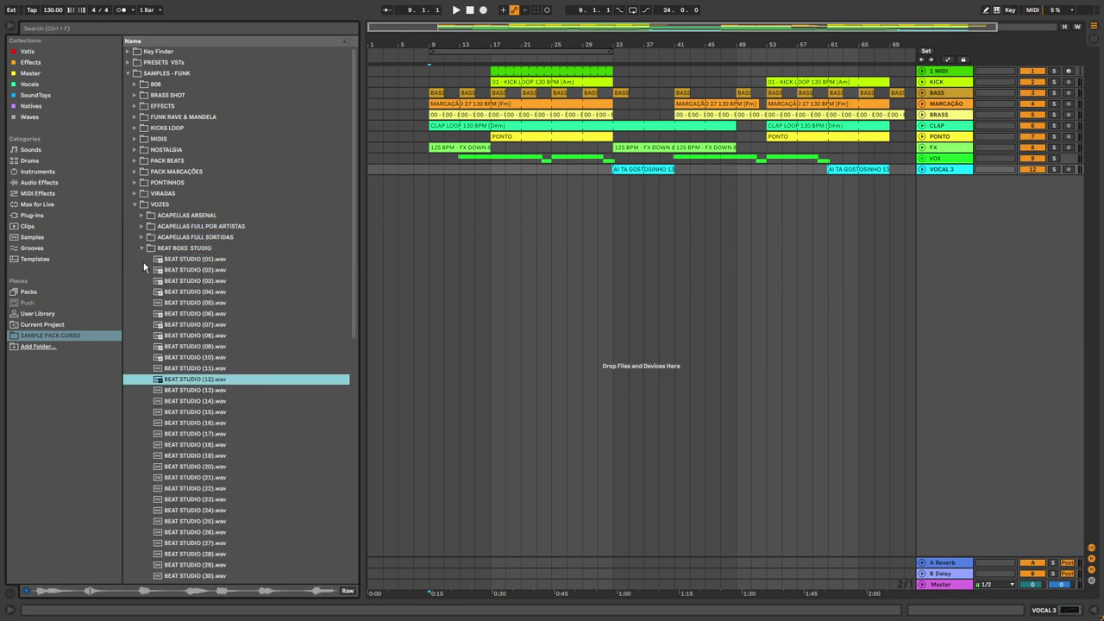
left_click(141, 248)
Expand DIVERSAS and preview AAAUUU_2.wav, then briefly view GEMIDOS, leaving both folders collapsed
left_click(176, 261)
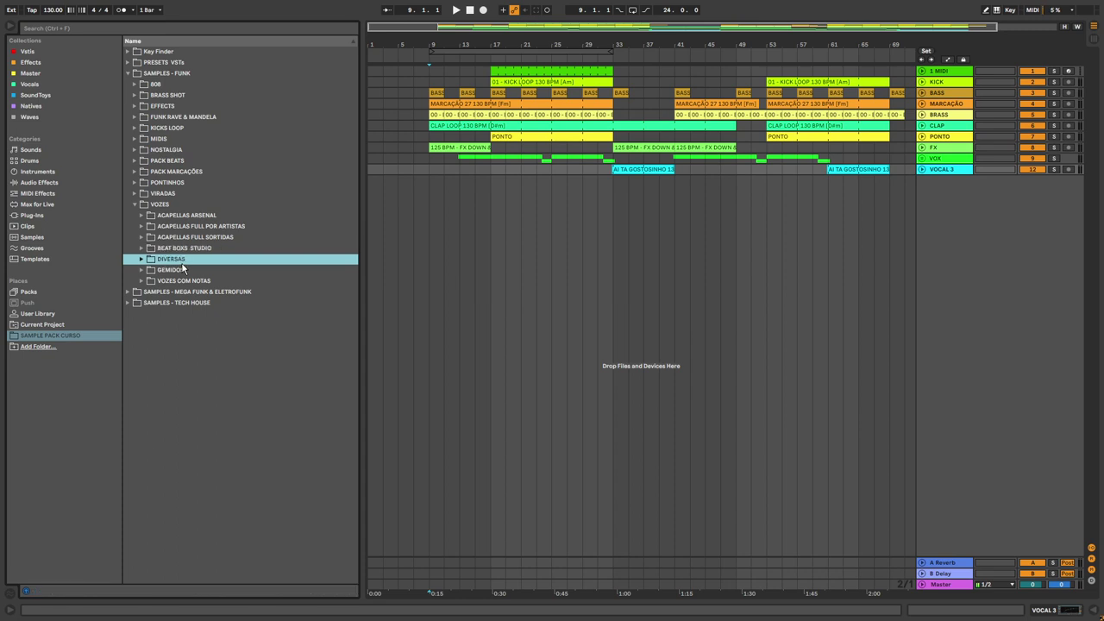
left_click(142, 259)
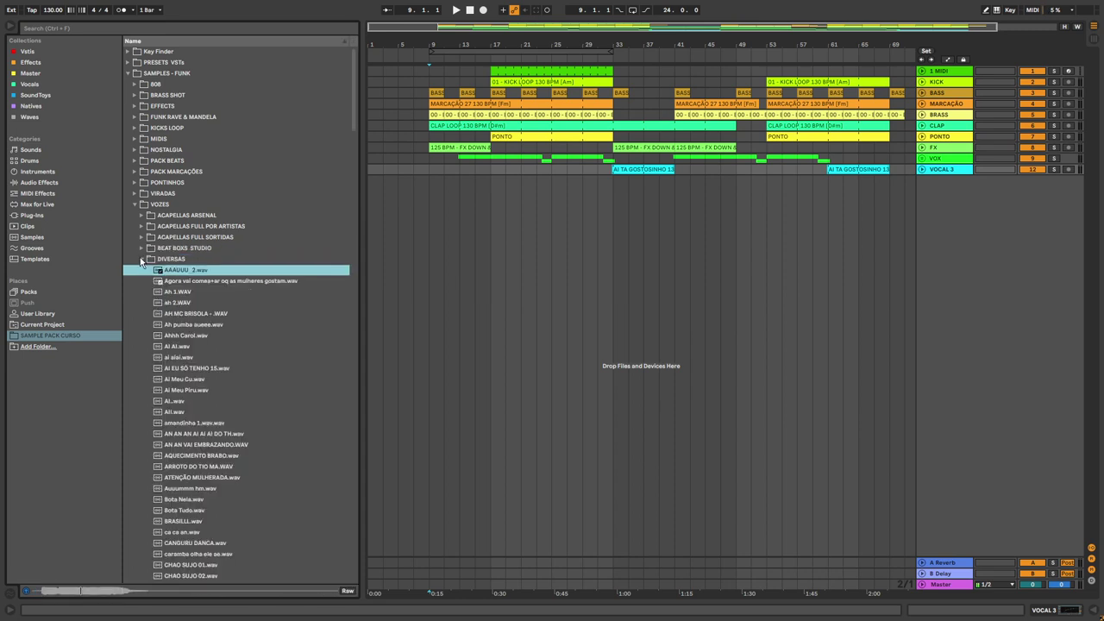
key("Up")
left_click(142, 260)
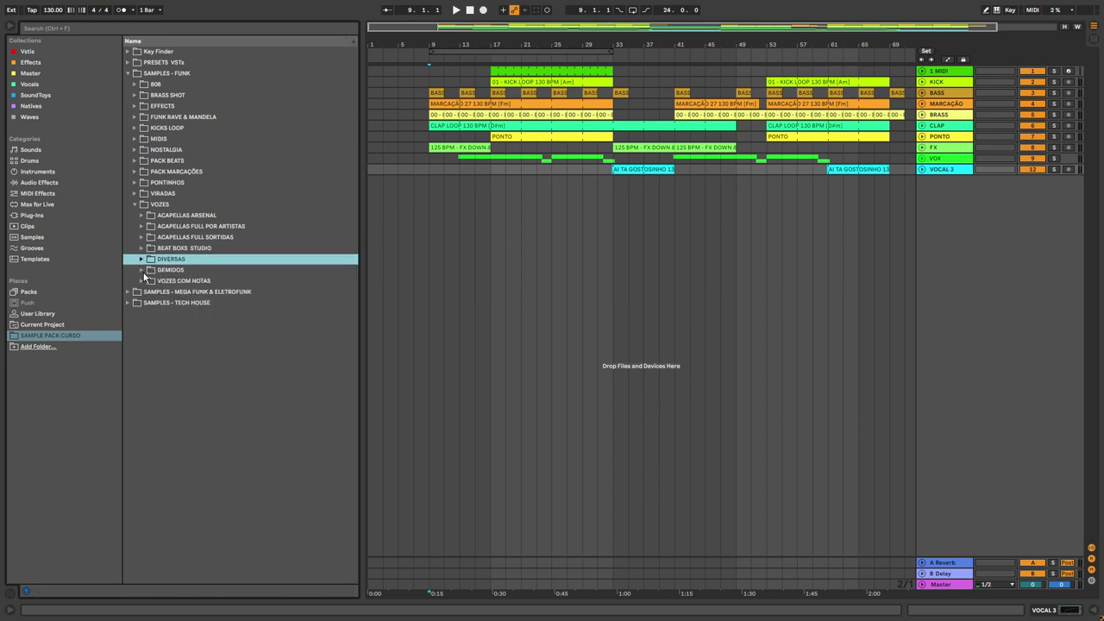
left_click(142, 270)
left_click(142, 270)
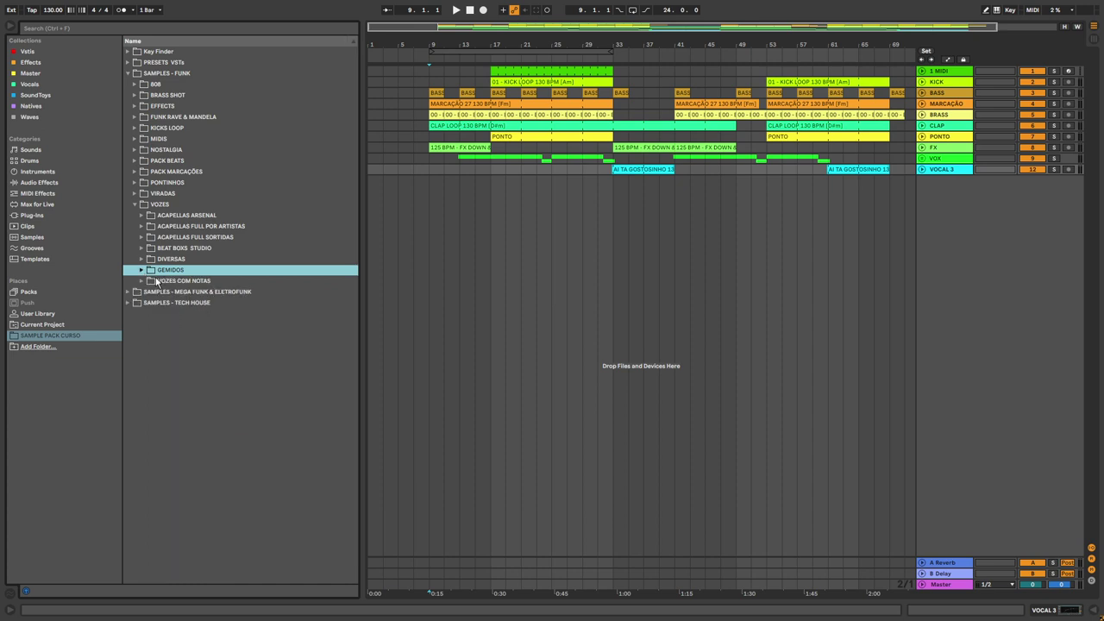
Expand VOZES COM NOTAS and preview its first sample, AI QUE DELICIA and AI TA GOSTOSINHO
double_click(191, 281)
key("Down")
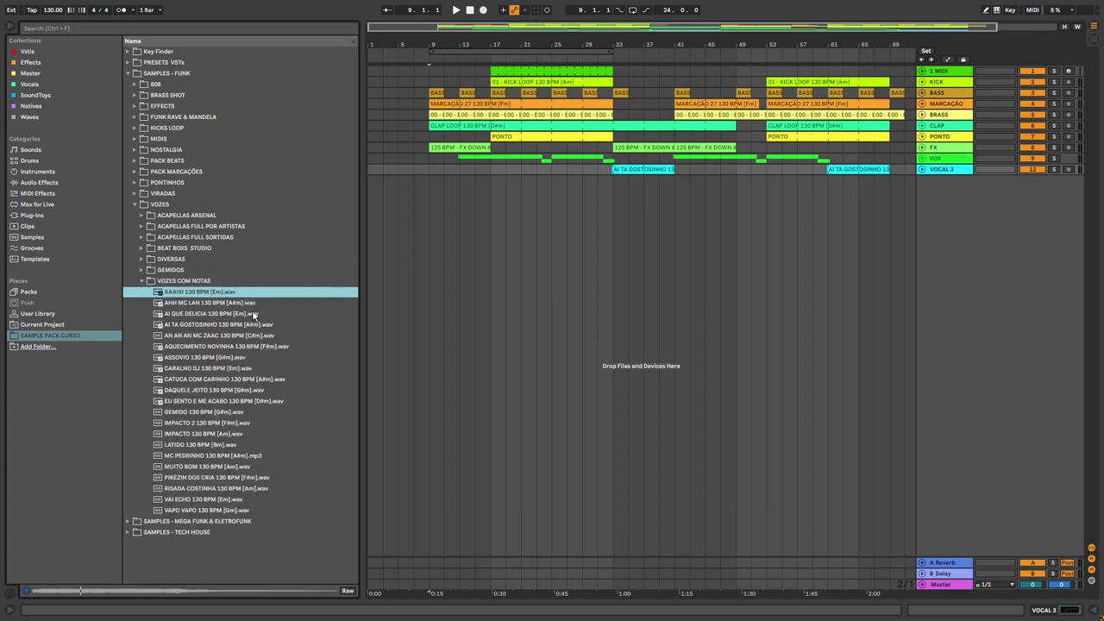
left_click(254, 315)
left_click(250, 324)
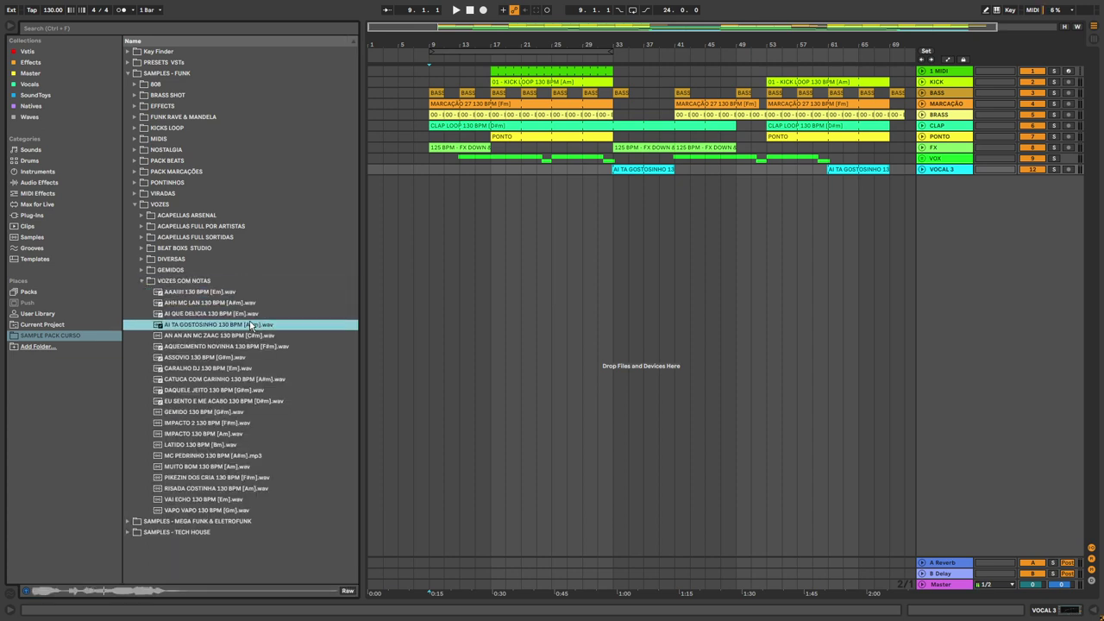
Stop the vocal preview and collapse VOZES COM NOTAS, VOZES and the whole SAMPLES - FUNK folder
left_click(230, 280)
left_click(202, 261)
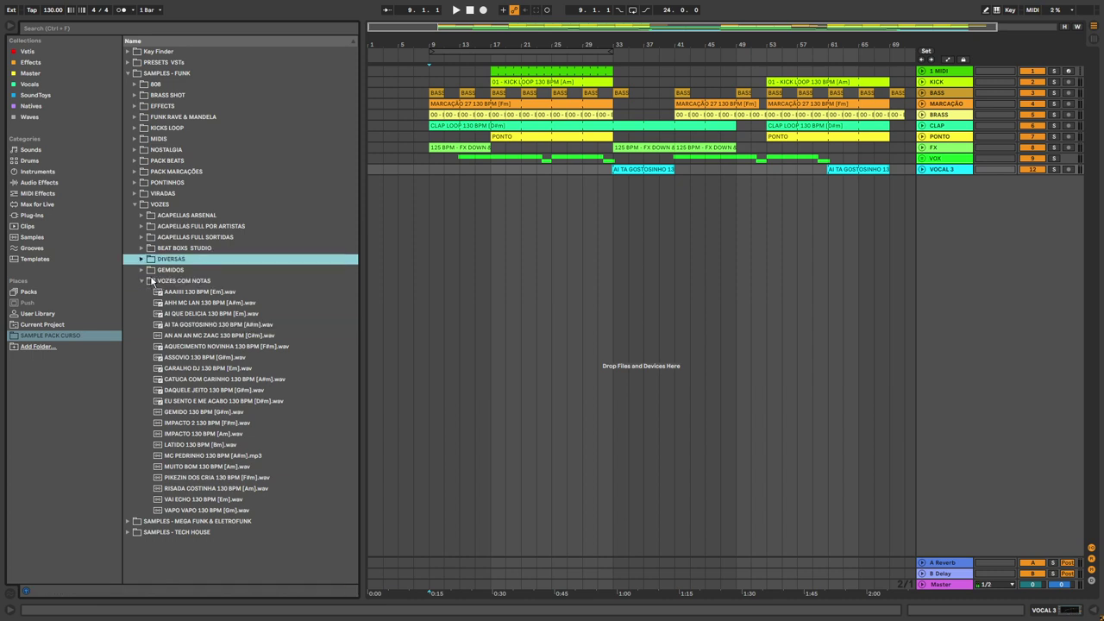
left_click(141, 281)
left_click(135, 204)
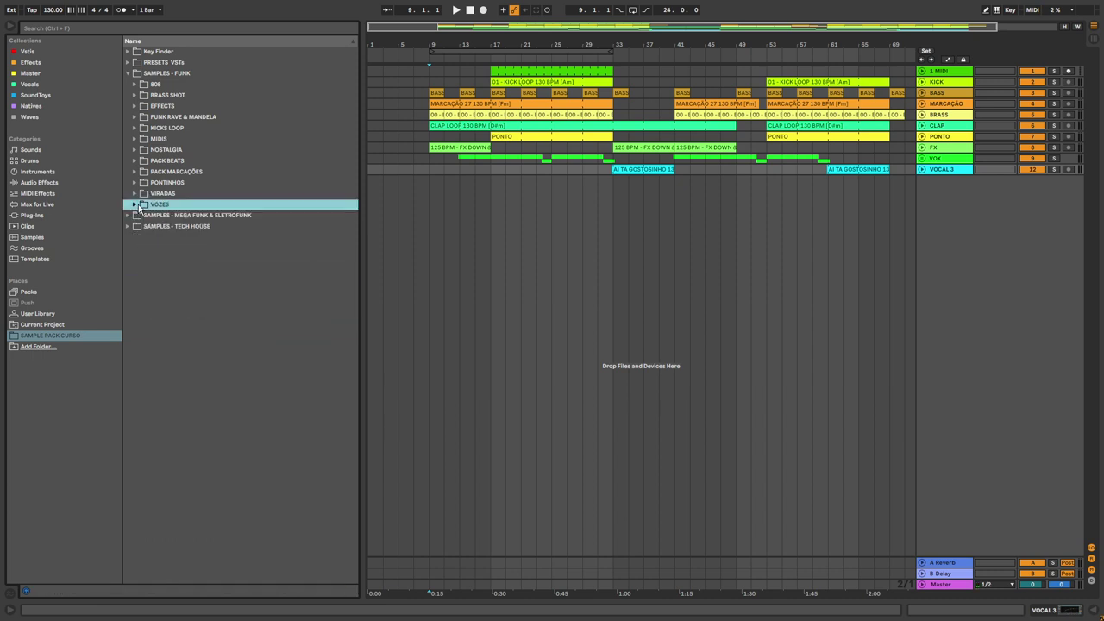
left_click(129, 73)
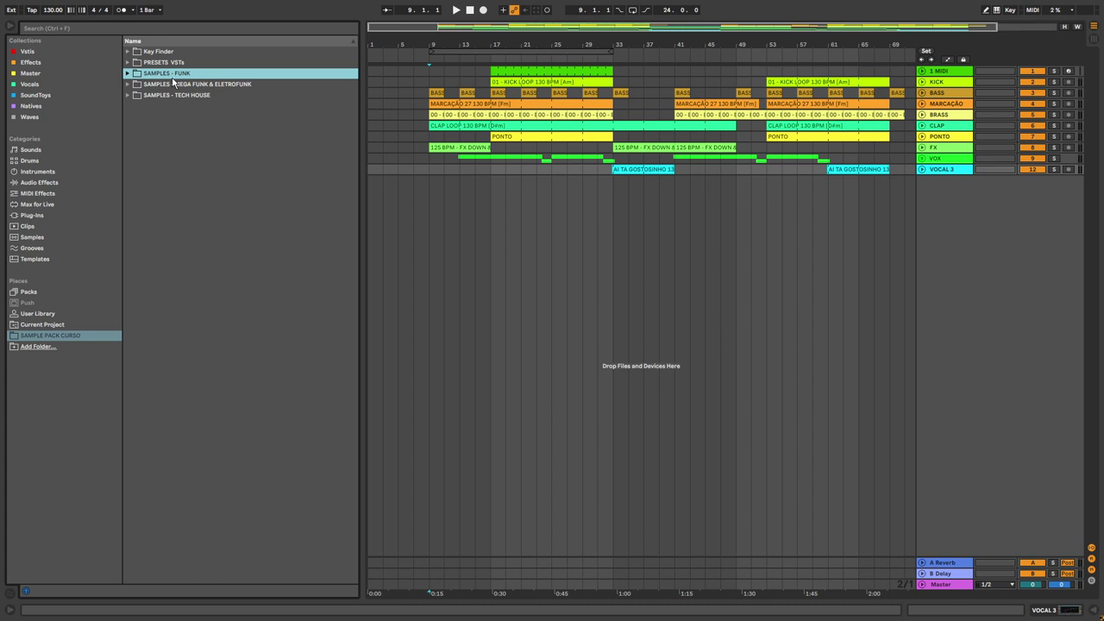
Expand SAMPLES - MEGA FUNK & ELETROFUNK and its BASS LOOPS, preview bass loops 01, 02 and 03, select 06, and collapse BASS LOOPS
left_click(172, 86)
left_click(172, 89)
double_click(206, 96)
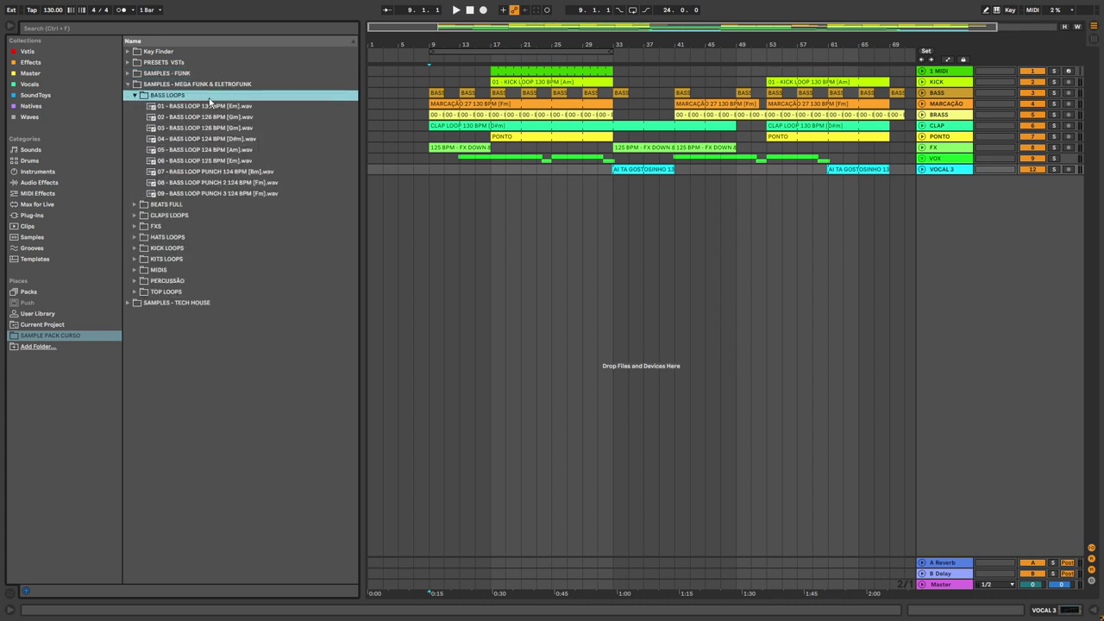
key("Down")
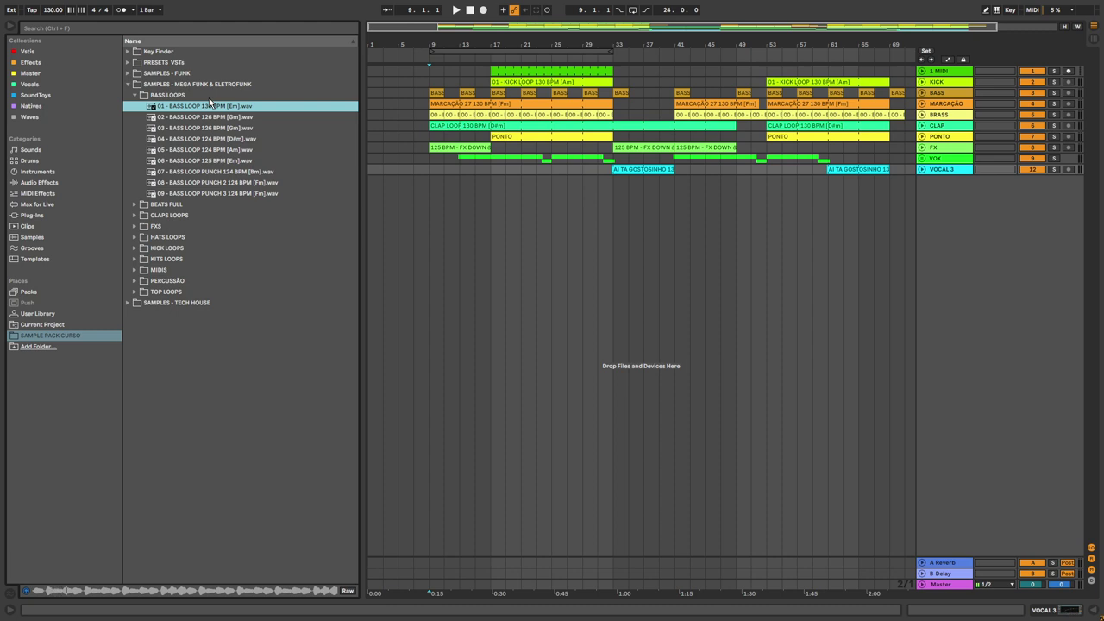
key("Down")
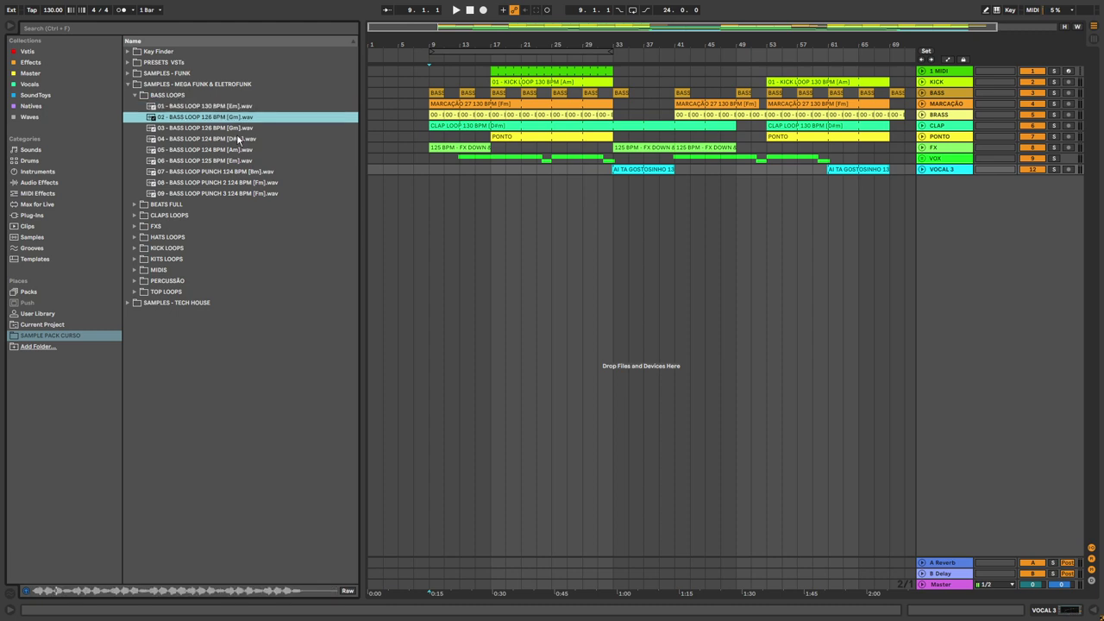
key("Down")
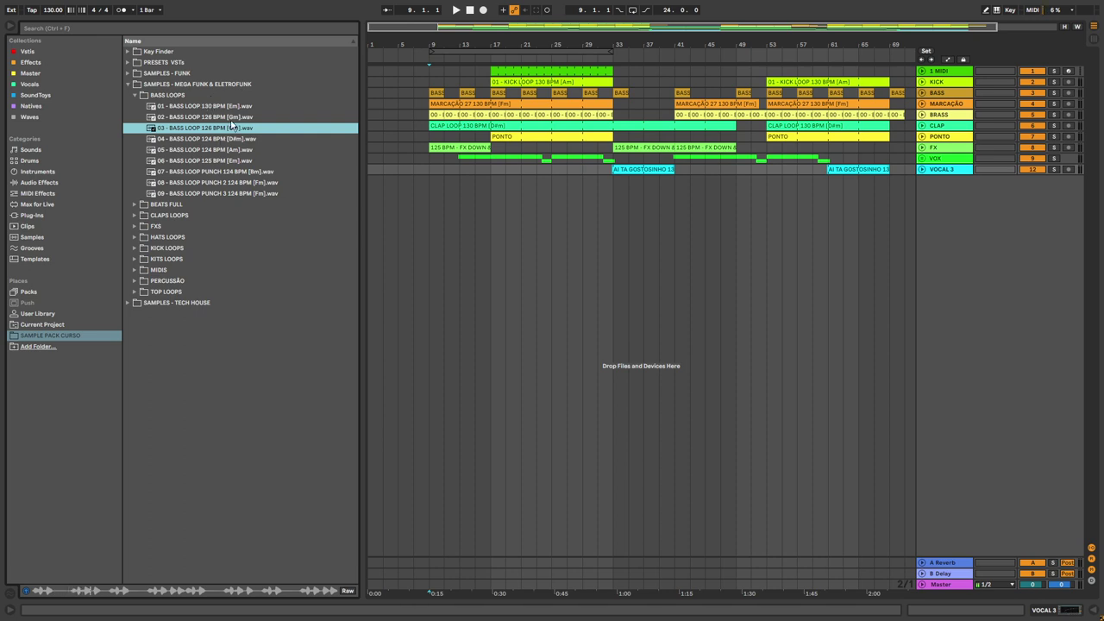
left_click(411, 182)
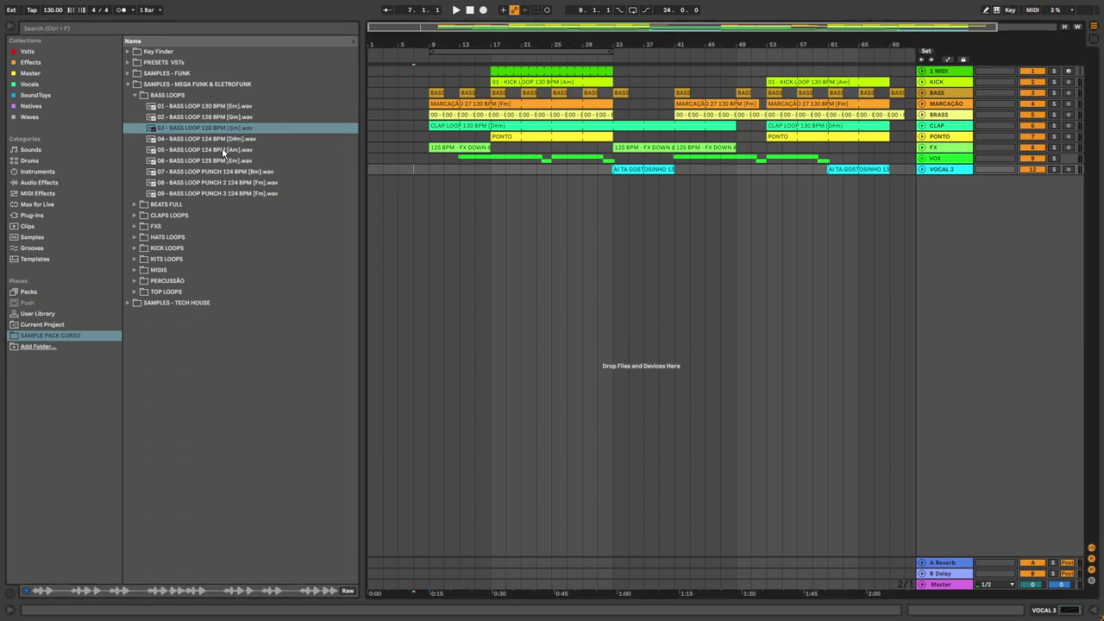
left_click(191, 162)
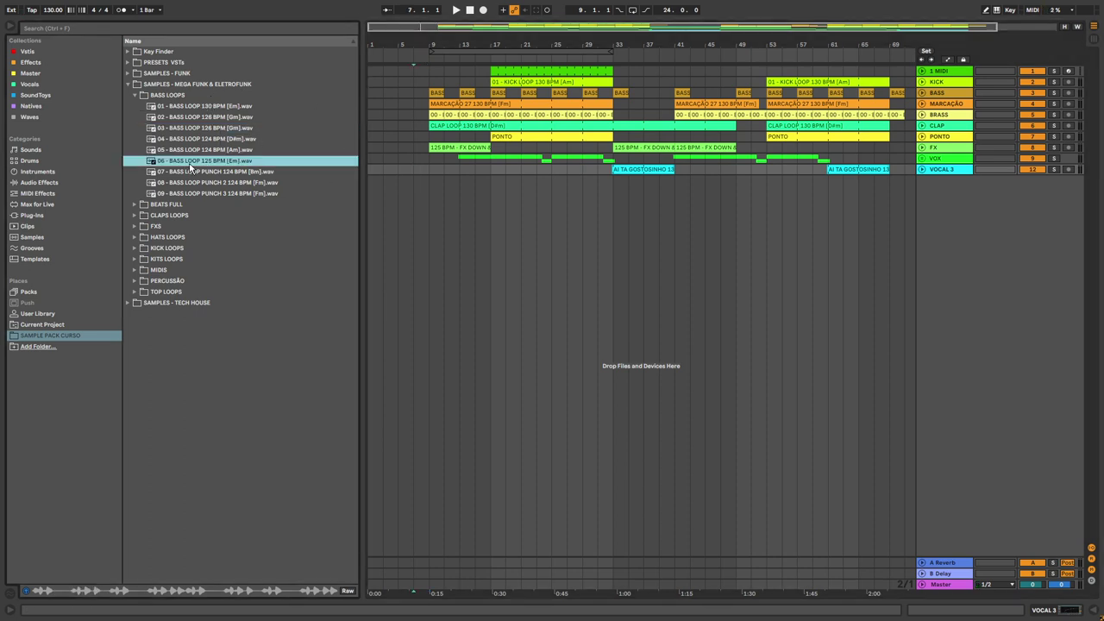
left_click(134, 95)
Expand BEATS FULL, preview beat loops 01 through 05, and collapse the folder again
left_click(134, 105)
left_click(267, 115)
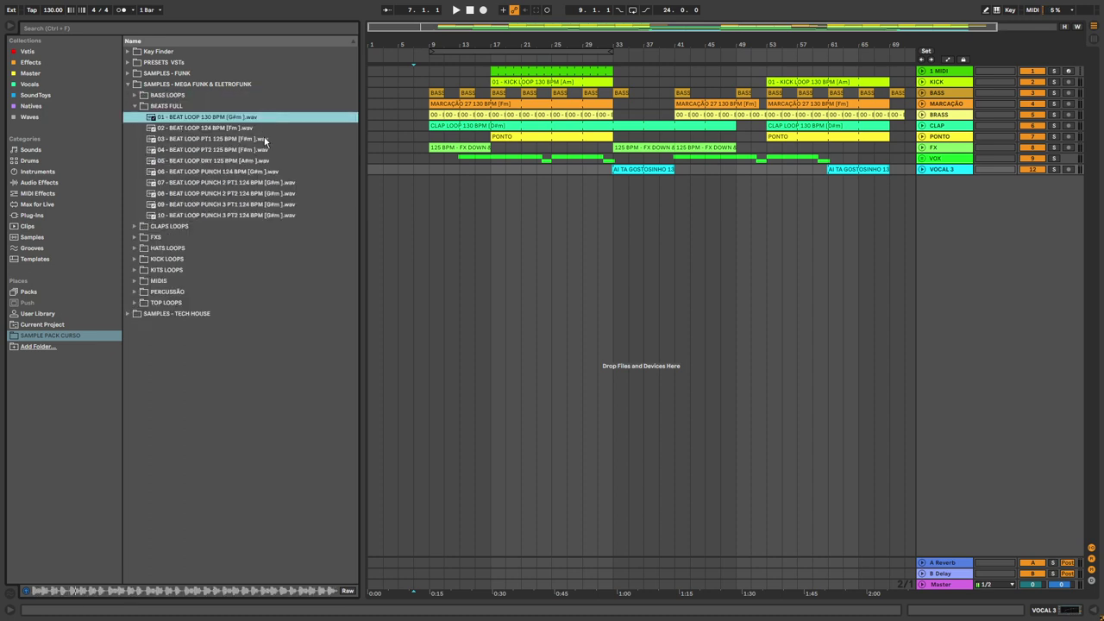
key("Down")
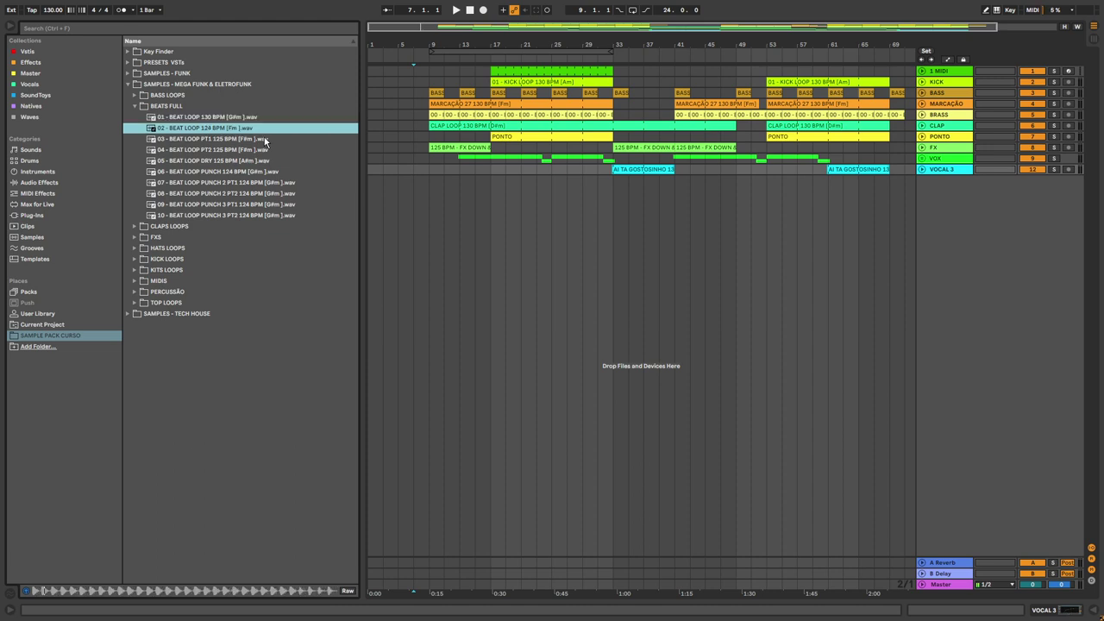
key("Down")
key("Down")
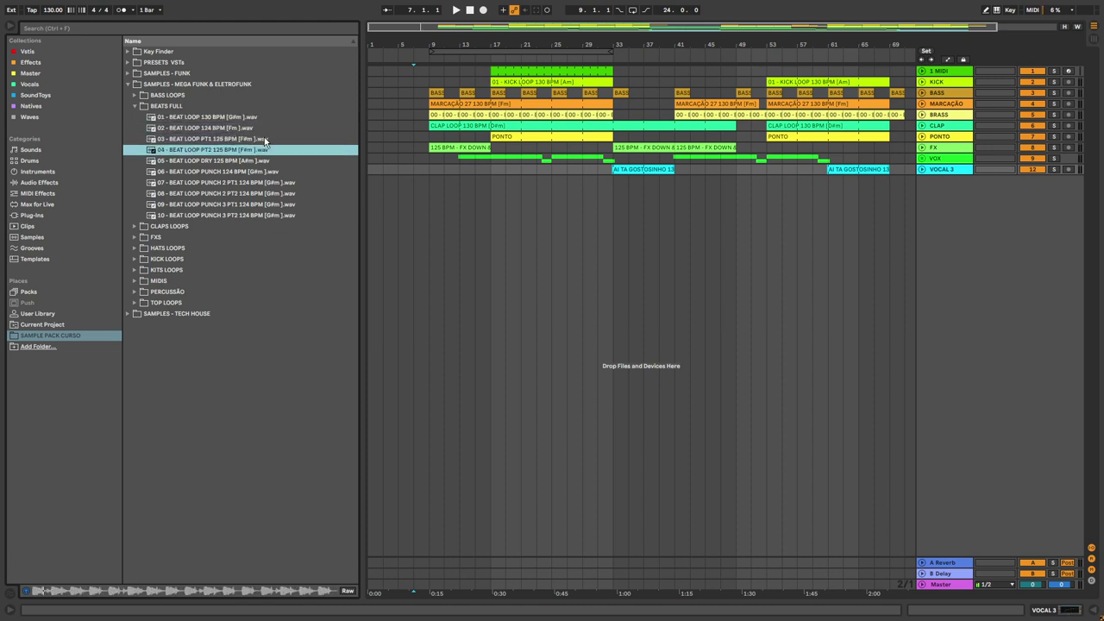
key("Down")
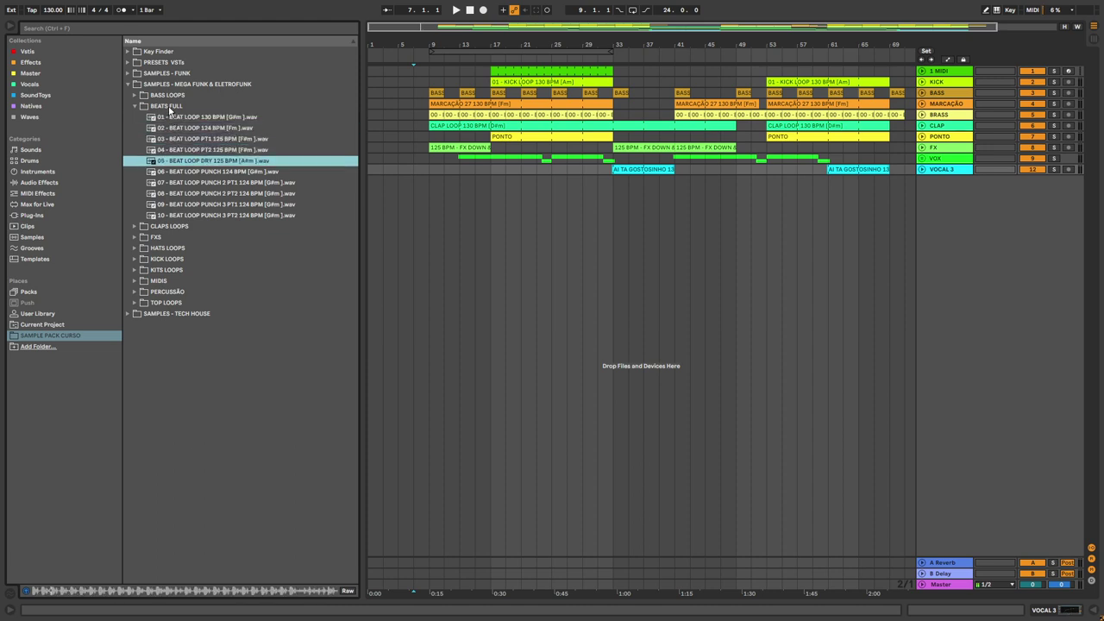
left_click(170, 107)
key("Left")
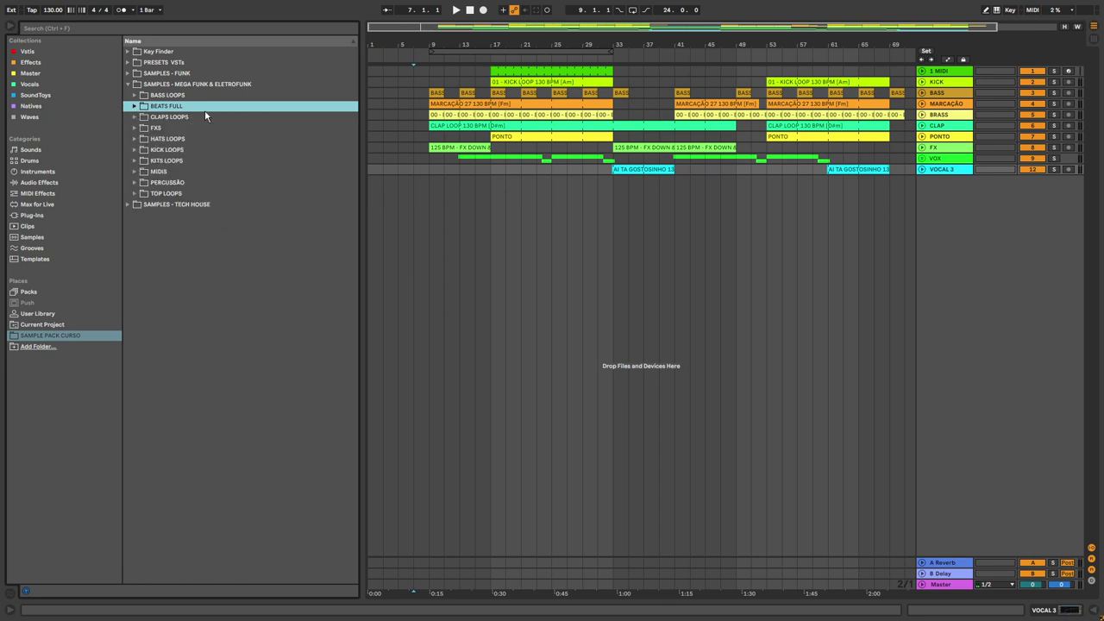
key("Right")
key("Left")
Expand FXS, preview CLAP FX DELAY 125 BPM and FX BOOM, and collapse the folder
double_click(197, 129)
key("Down")
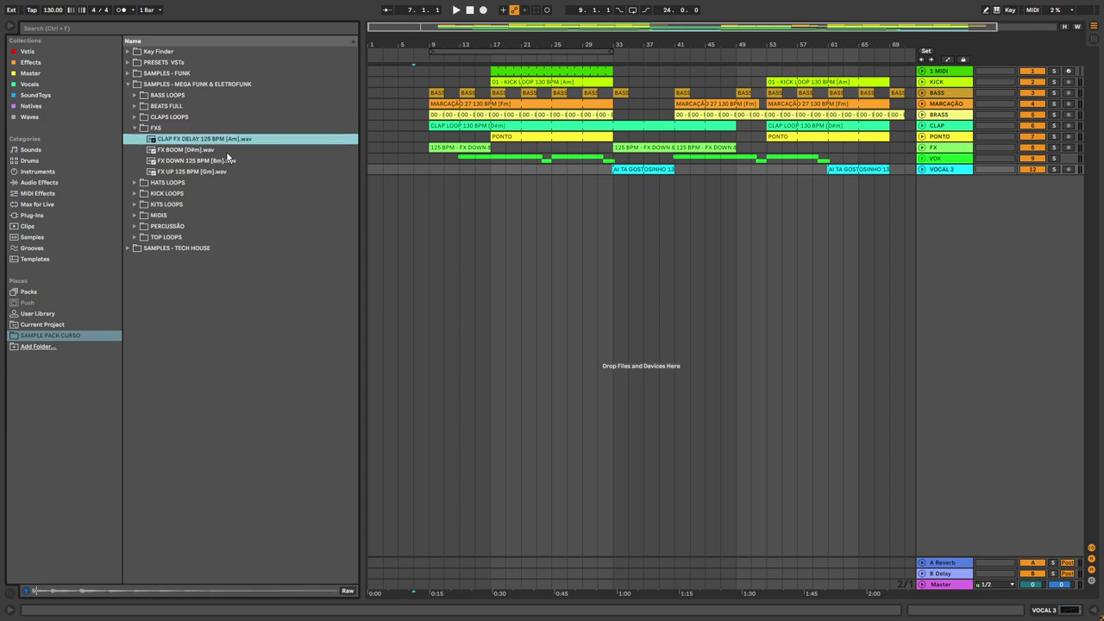
key("Down")
left_click(135, 128)
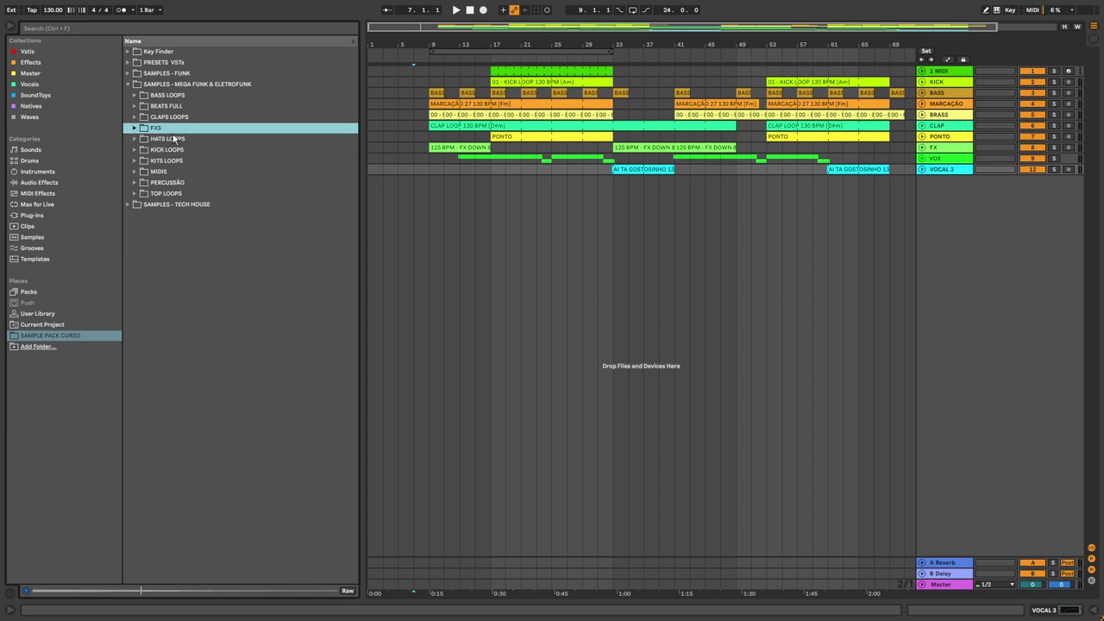
Go past HATS LOOPS and KICK LOOPS, and expand KITS LOOPS and its 01 - MEGA HOLD ON kit
left_click(177, 139)
left_click(207, 150)
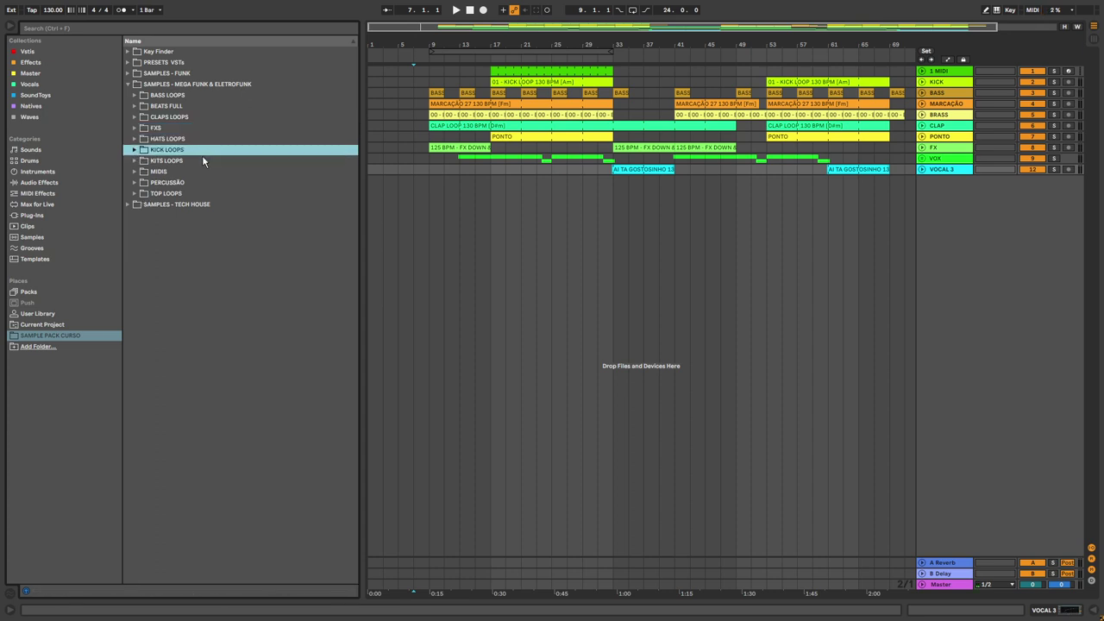
left_click(204, 160)
double_click(185, 160)
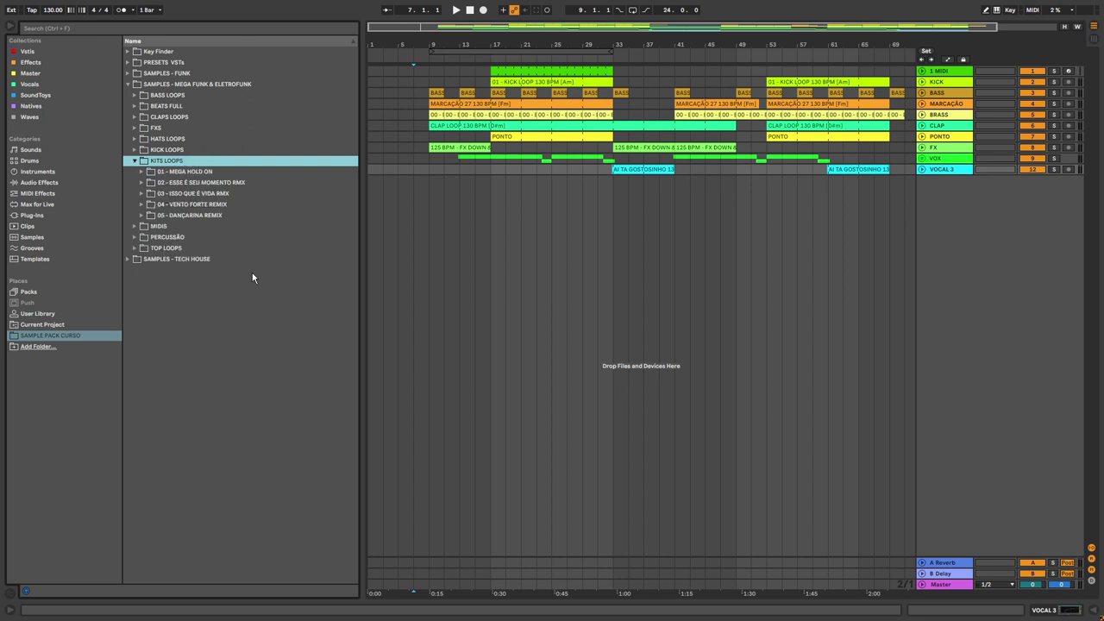
left_click(221, 172)
double_click(221, 171)
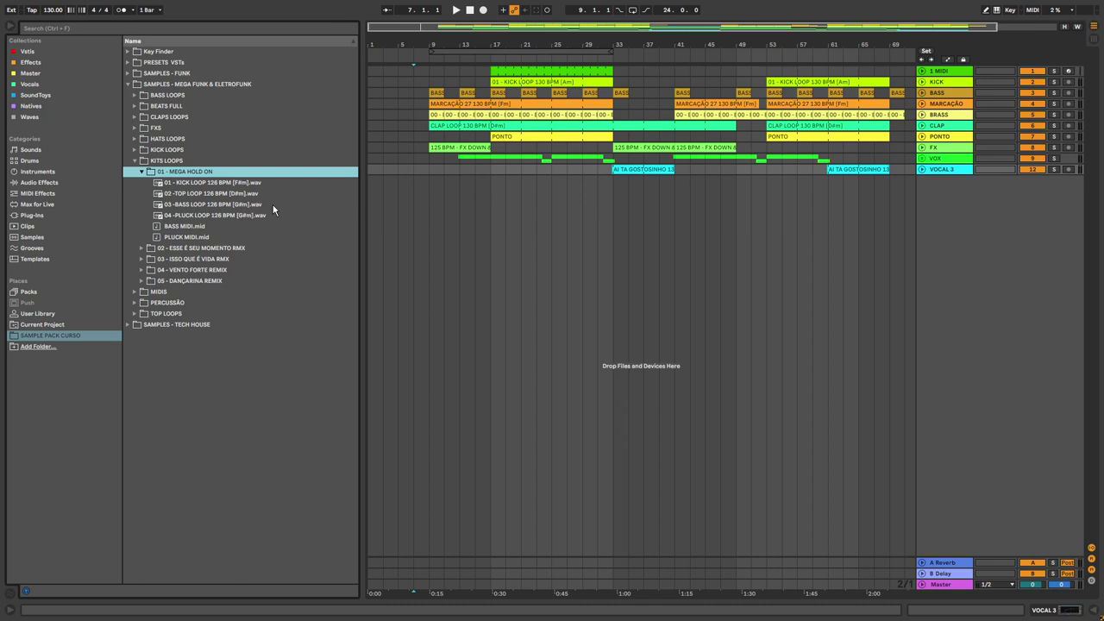
Preview the kick, top, bass and pluck loops of the 01 - MEGA HOLD ON kit and collapse its folder
left_click(237, 184)
left_click(240, 193)
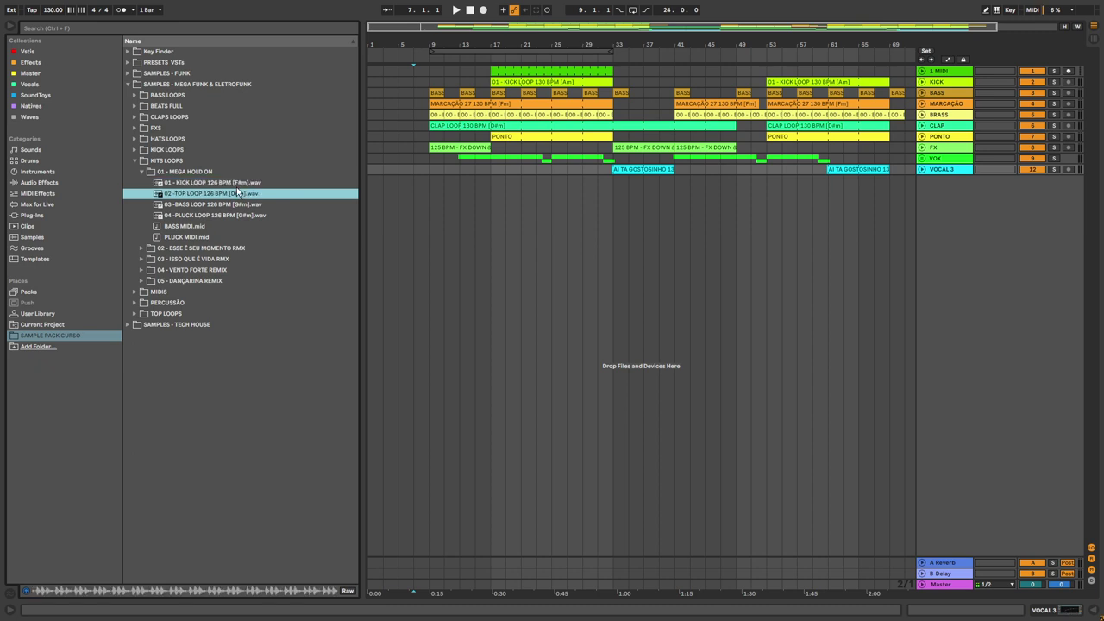
key("Down")
key("Down")
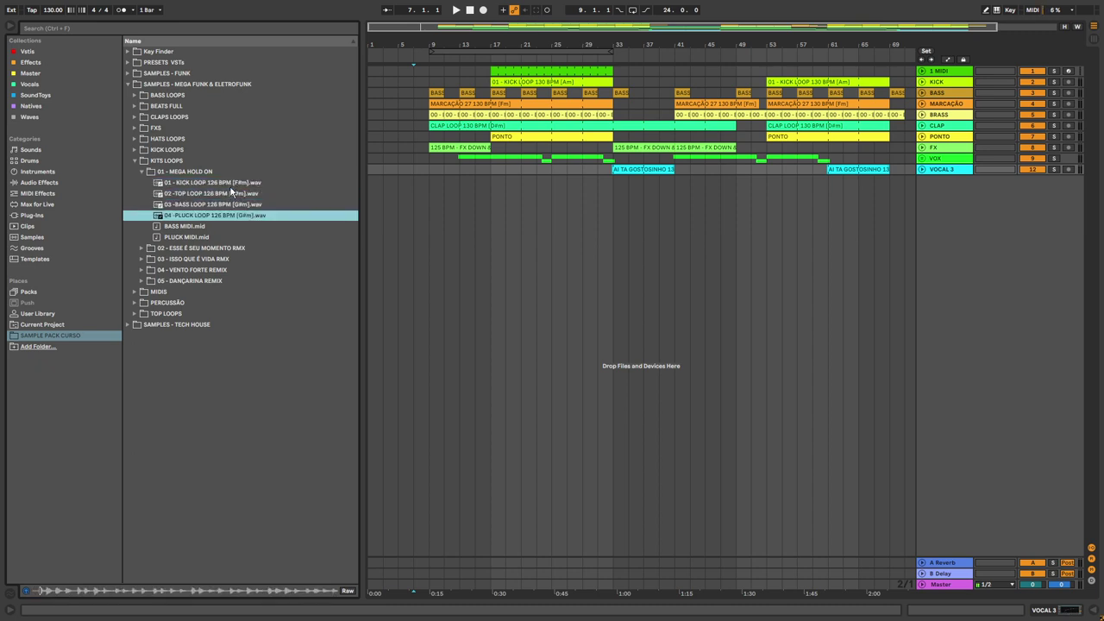
left_click(144, 171)
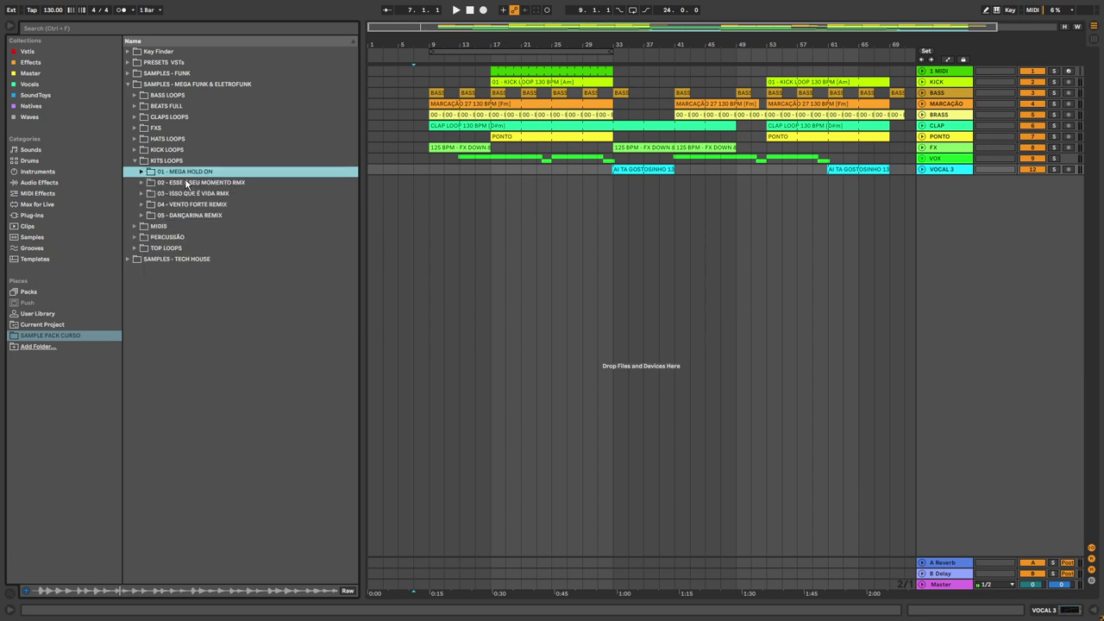
key("Left")
Expand 02 - ESSE É SEU MOMENTO RMX, preview its kick, percussion and bass loops, and collapse the kit
key("Down")
left_click(140, 182)
key("Down")
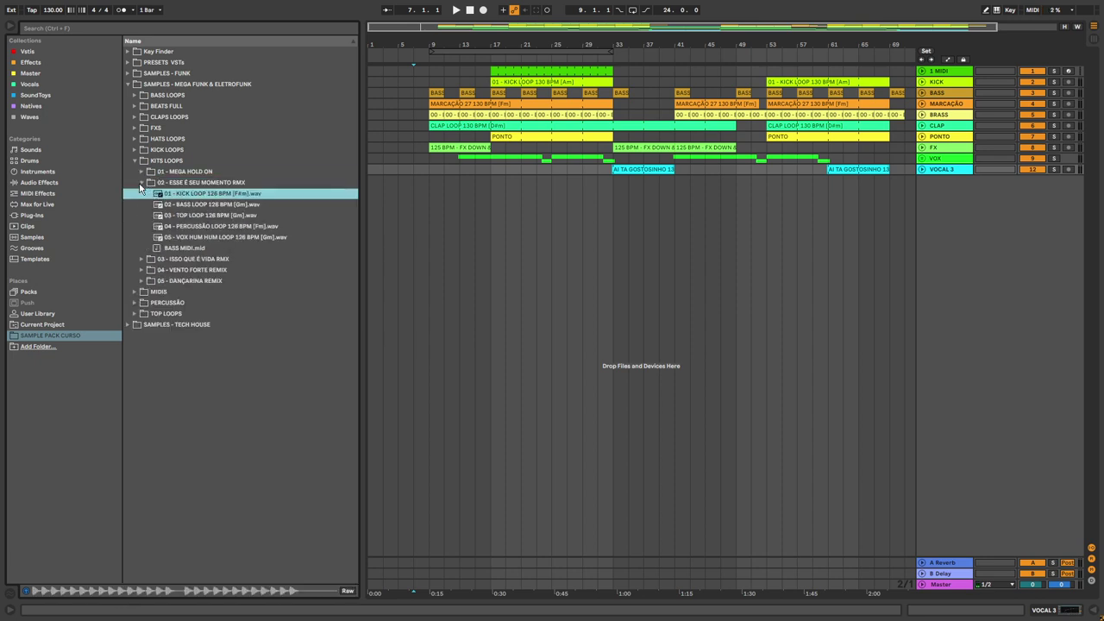
left_click(230, 225)
left_click(229, 205)
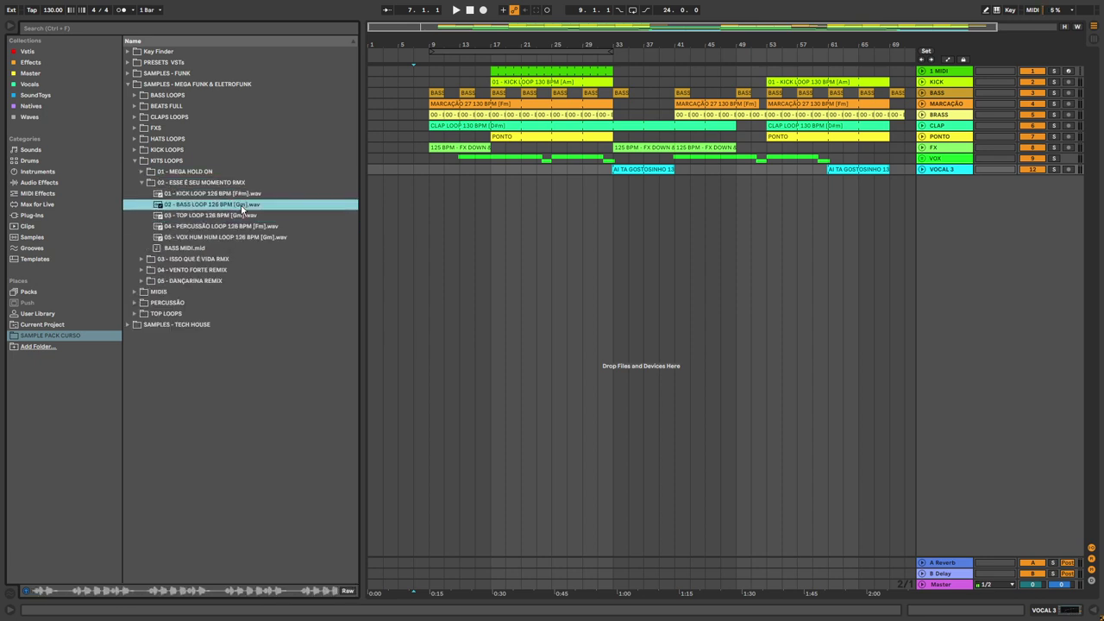
left_click(145, 184)
key("Left")
Look into 03 - ISSO QUE É VIDA RMX, go past 04 - VENTO FORTE REMIX, and collapse KITS LOOPS
key("Down")
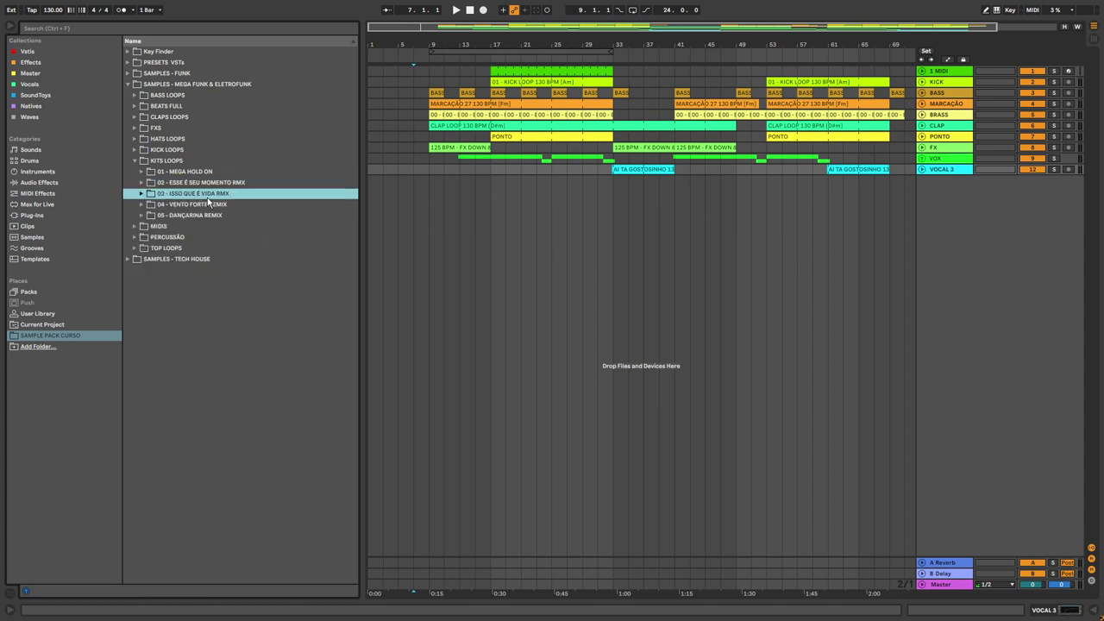
key("Right")
key("Left")
key("Down")
key("Down")
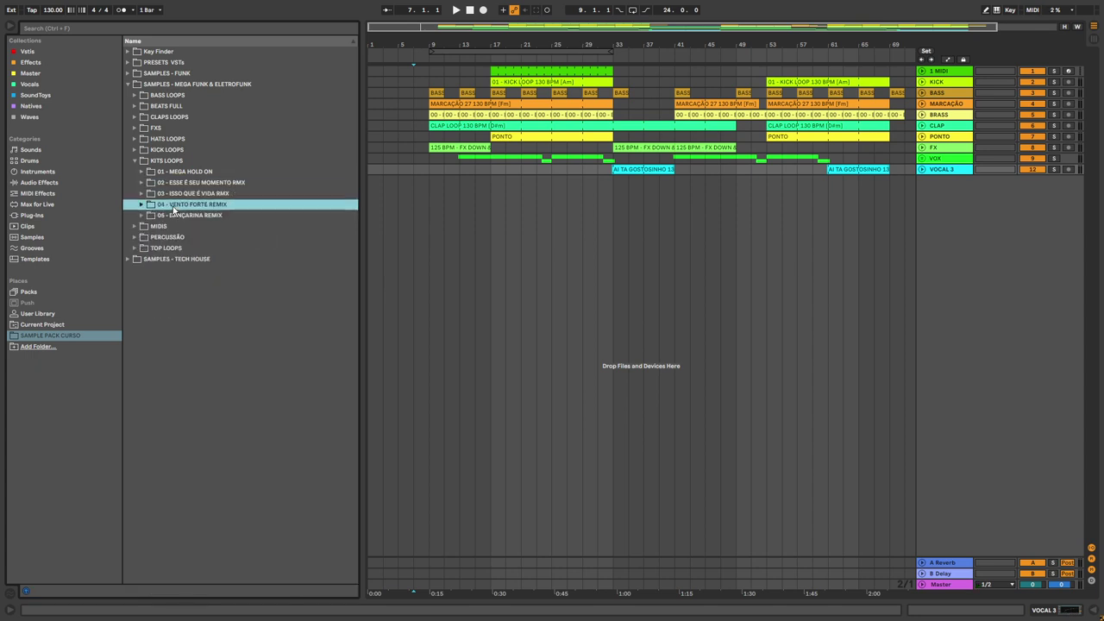
key("Left")
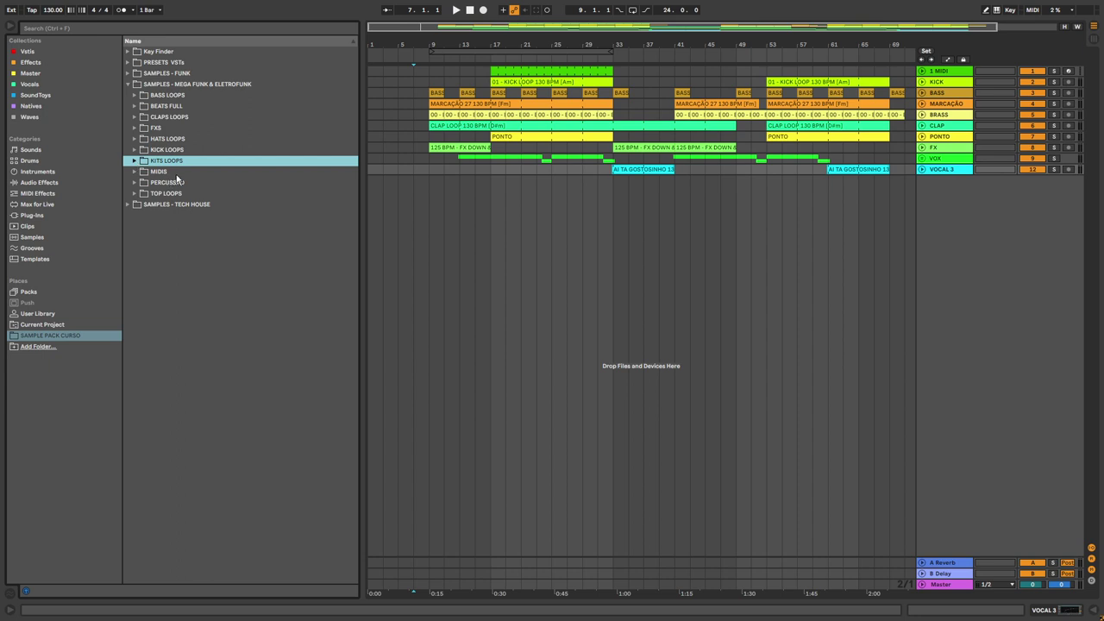
Look into the MIDIS and PERCUSSÃO folders, and collapse SAMPLES - MEGA FUNK & ELETROFUNK
key("Down")
key("Right")
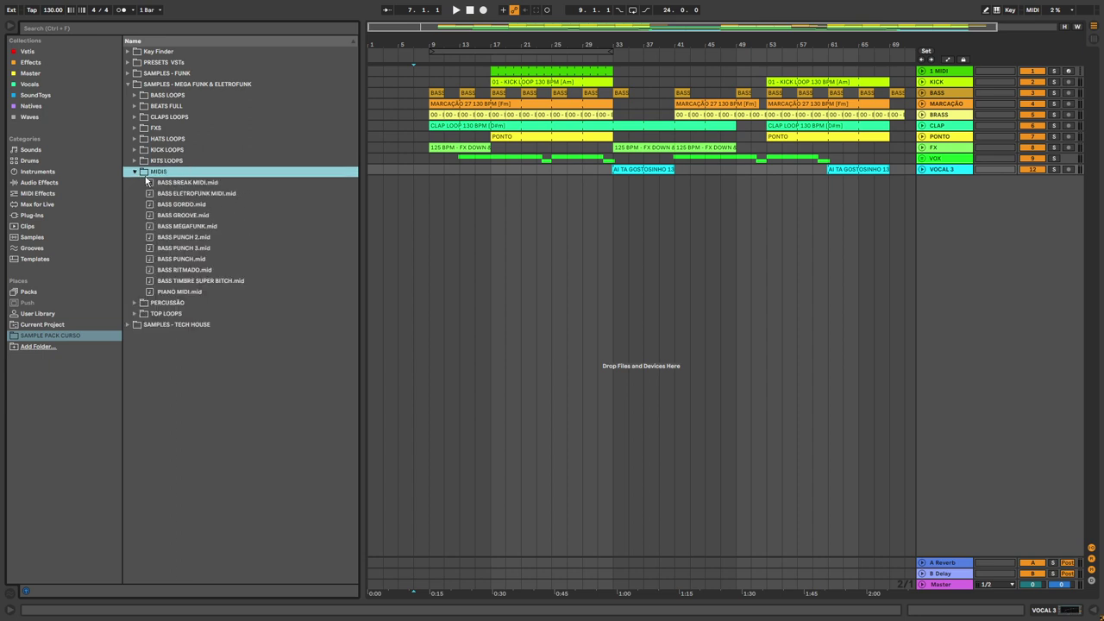
left_click(134, 172)
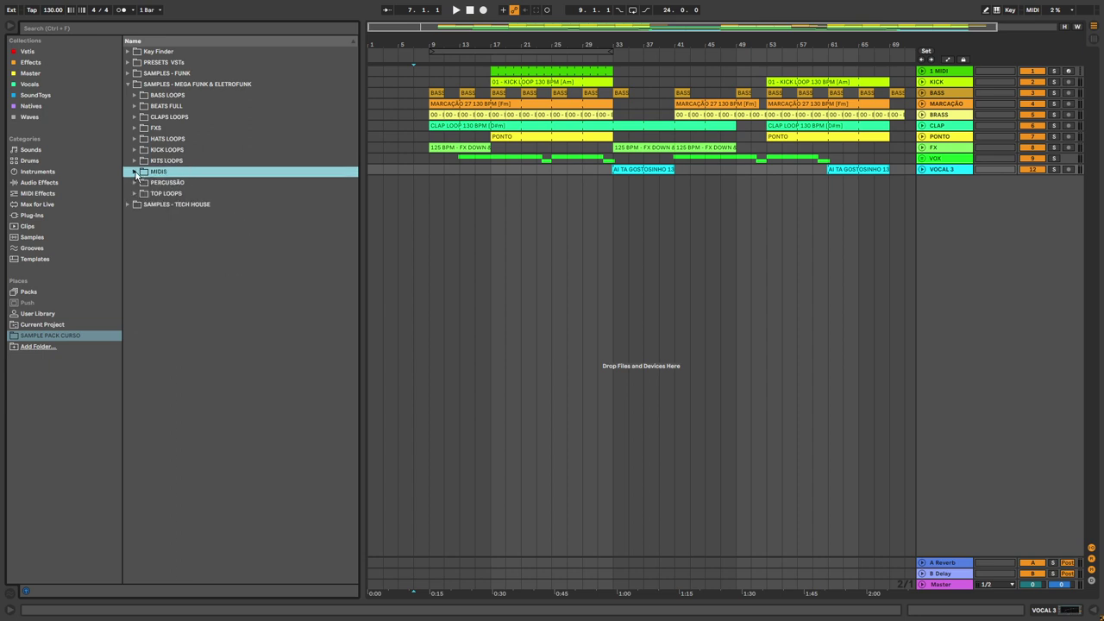
left_click(135, 183)
left_click(135, 182)
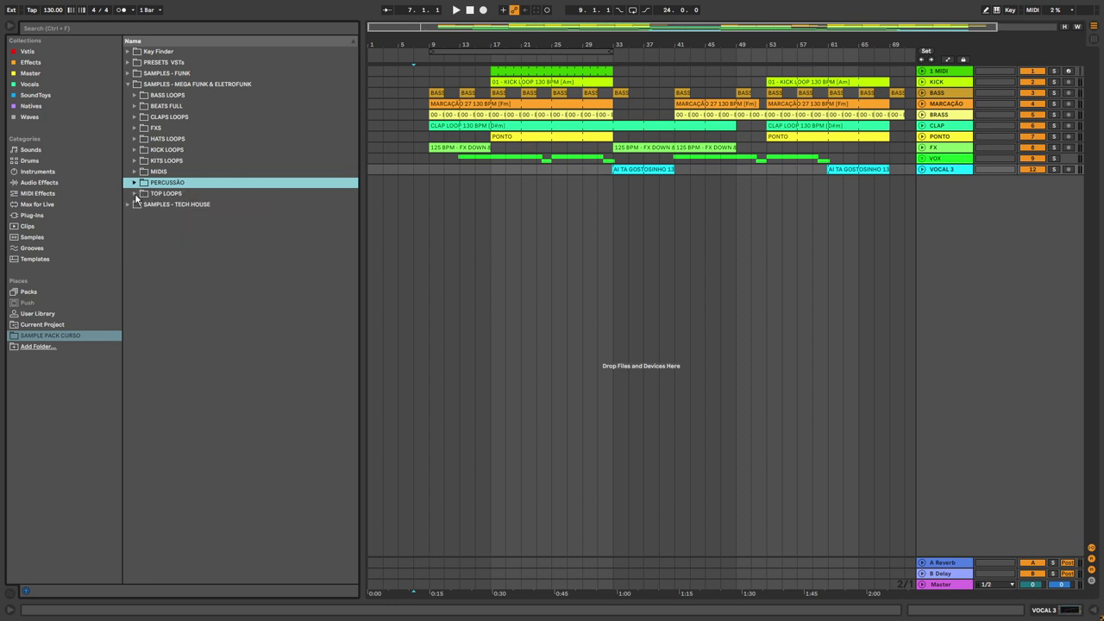
left_click(128, 85)
Expand SAMPLES - TECH HOUSE, view the subfolders of BATERIA DRUMS, and collapse BATERIA DRUMS
left_click(185, 96)
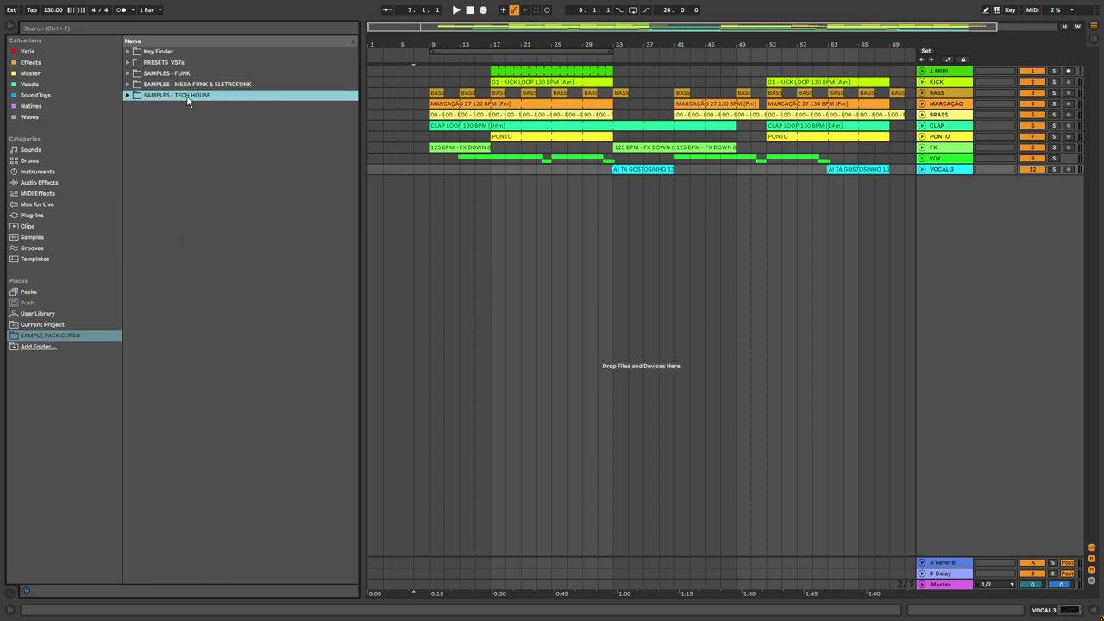
left_click(187, 96)
left_click(201, 107)
left_click(201, 107)
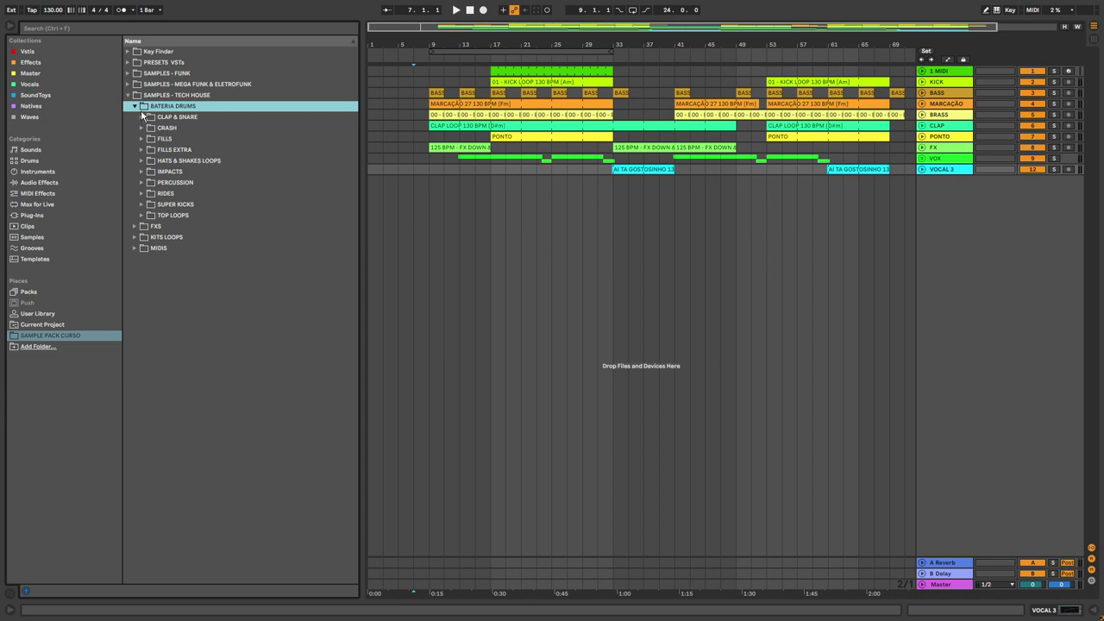
left_click(135, 105)
Expand KITS LOOPS and KIT 01 in the tech house samples, preview its bass, kick and top loops, and collapse KITS LOOPS
double_click(173, 127)
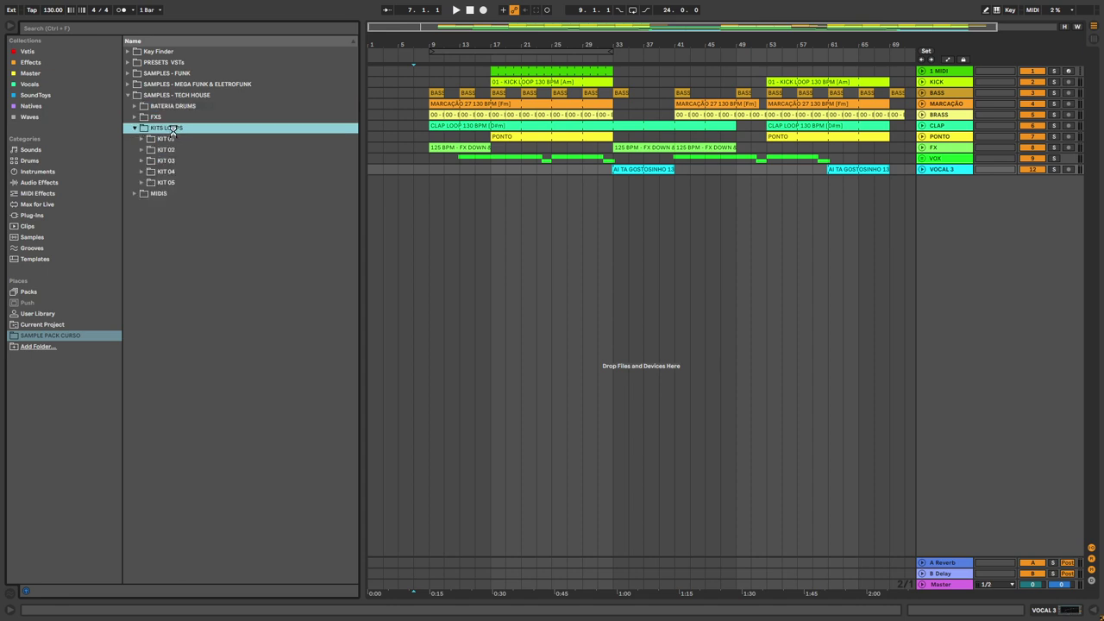
double_click(182, 138)
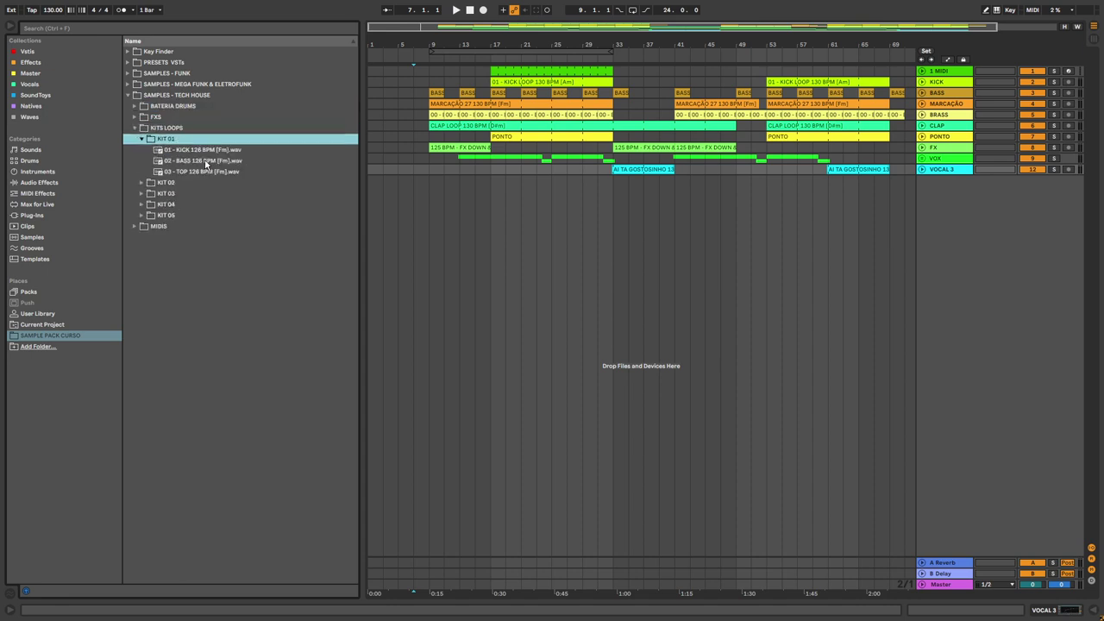
left_click(205, 162)
left_click(216, 152)
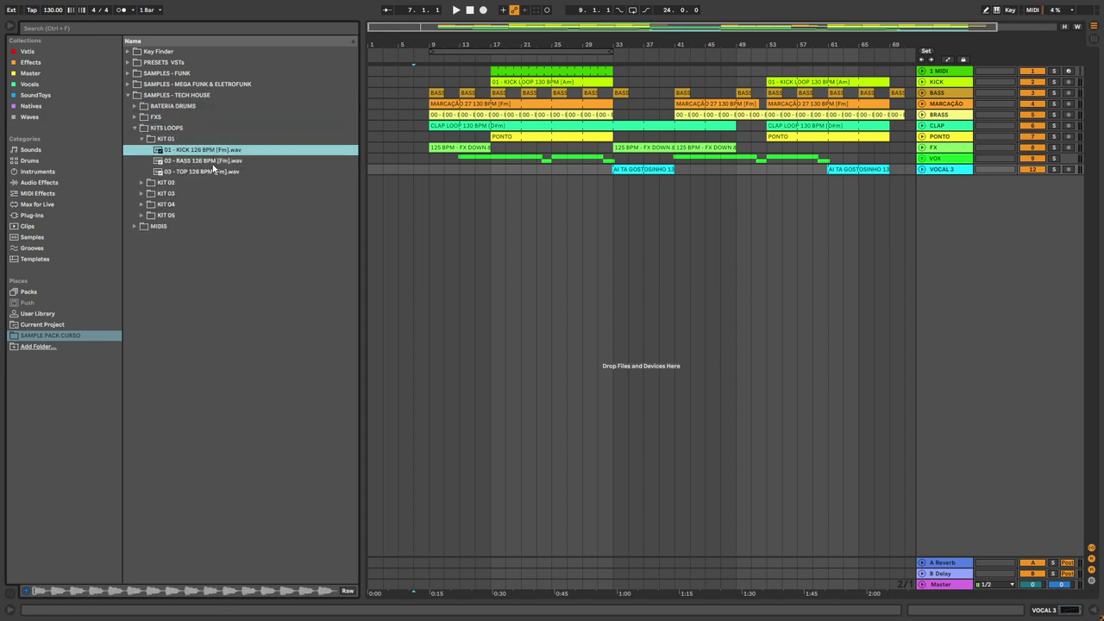
left_click(212, 168)
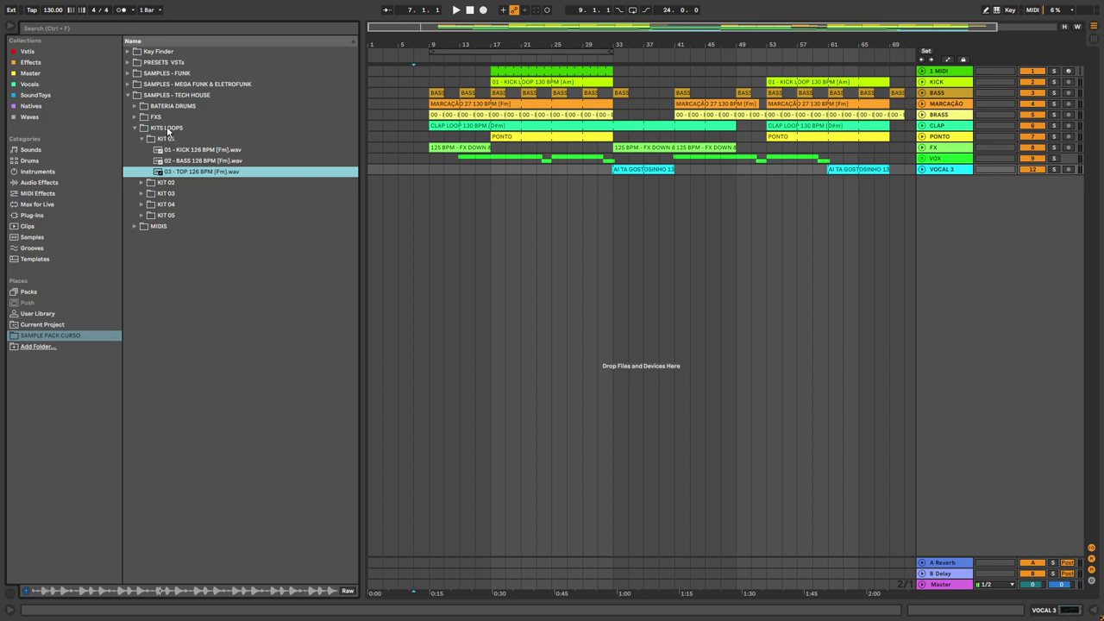
left_click(166, 126)
left_click(136, 128)
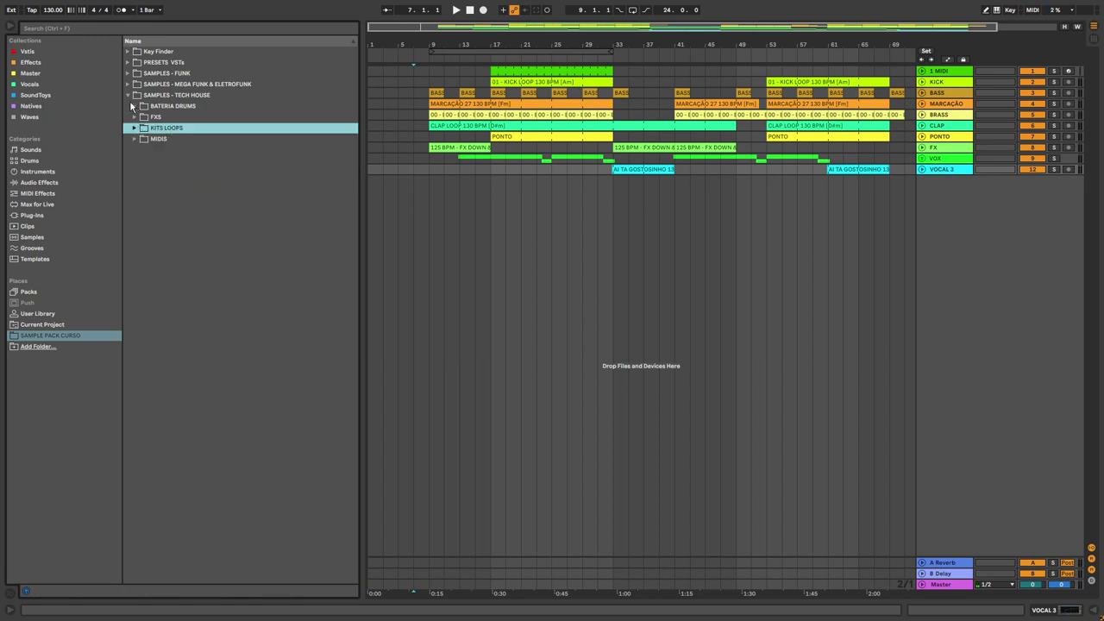
Check the MIDIS folder of the tech house samples and collapse SAMPLES - TECH HOUSE
left_click(132, 95)
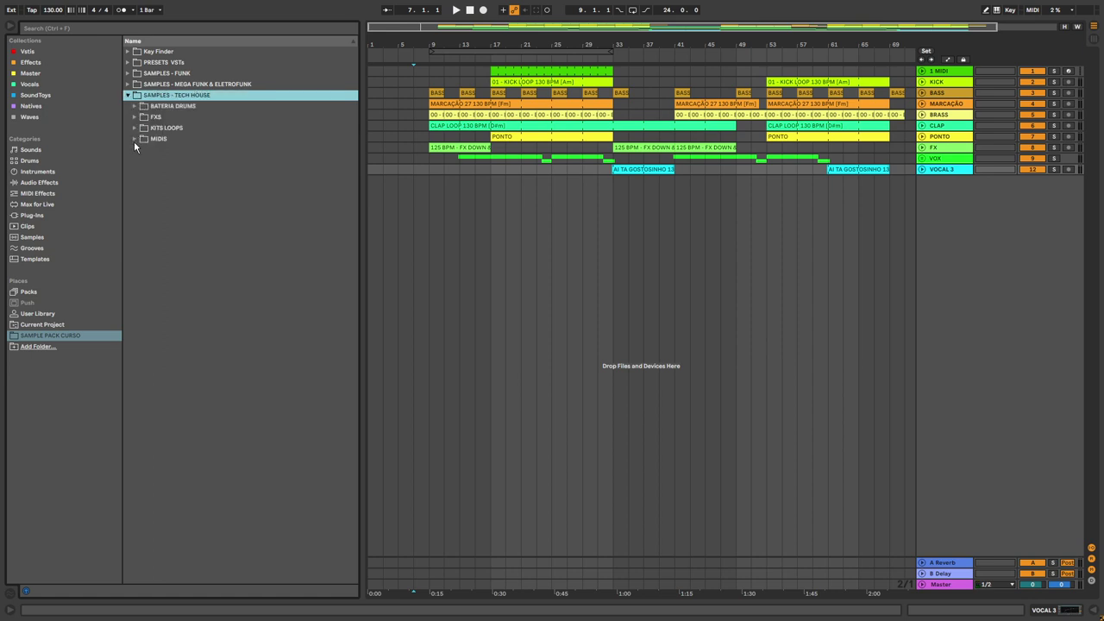
left_click(134, 140)
left_click(129, 96)
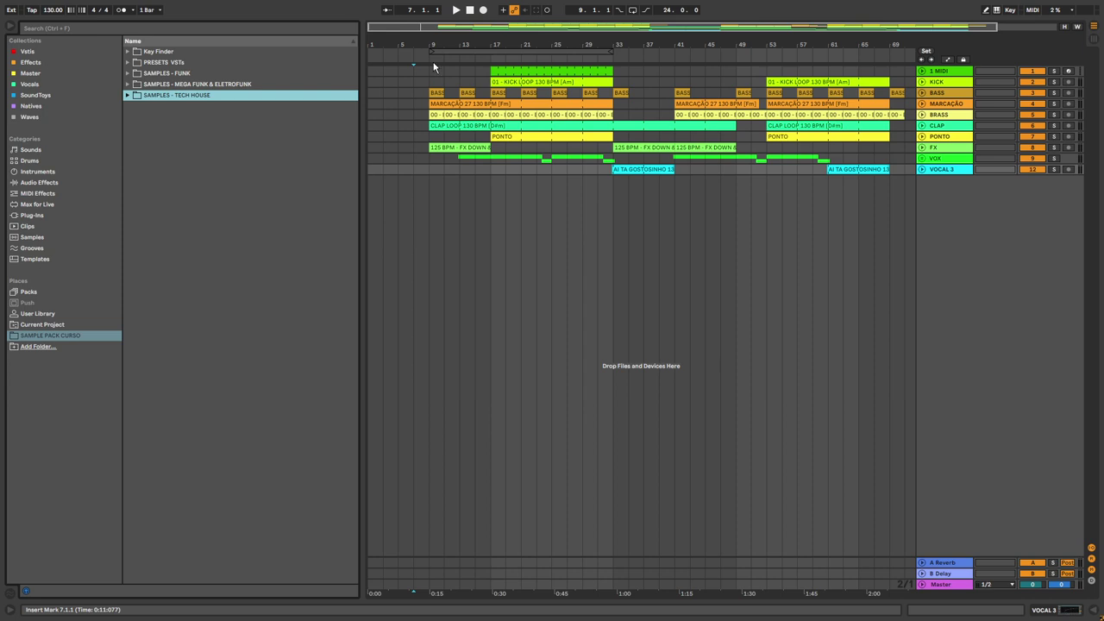
left_click_drag(475, 47, 469, 43)
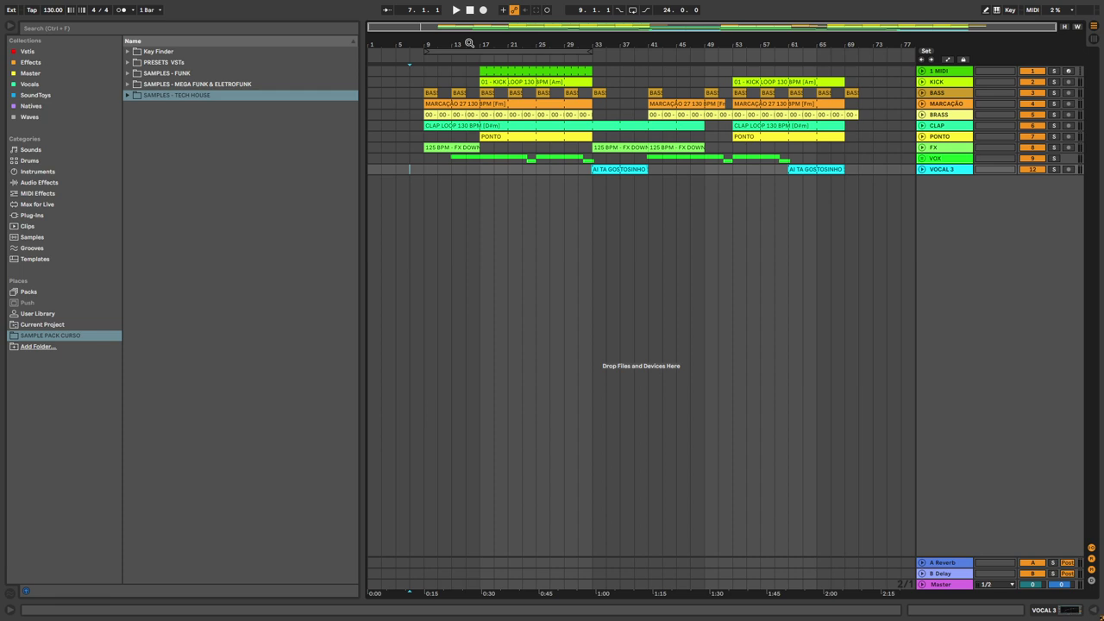
left_click(452, 167)
left_click(198, 83)
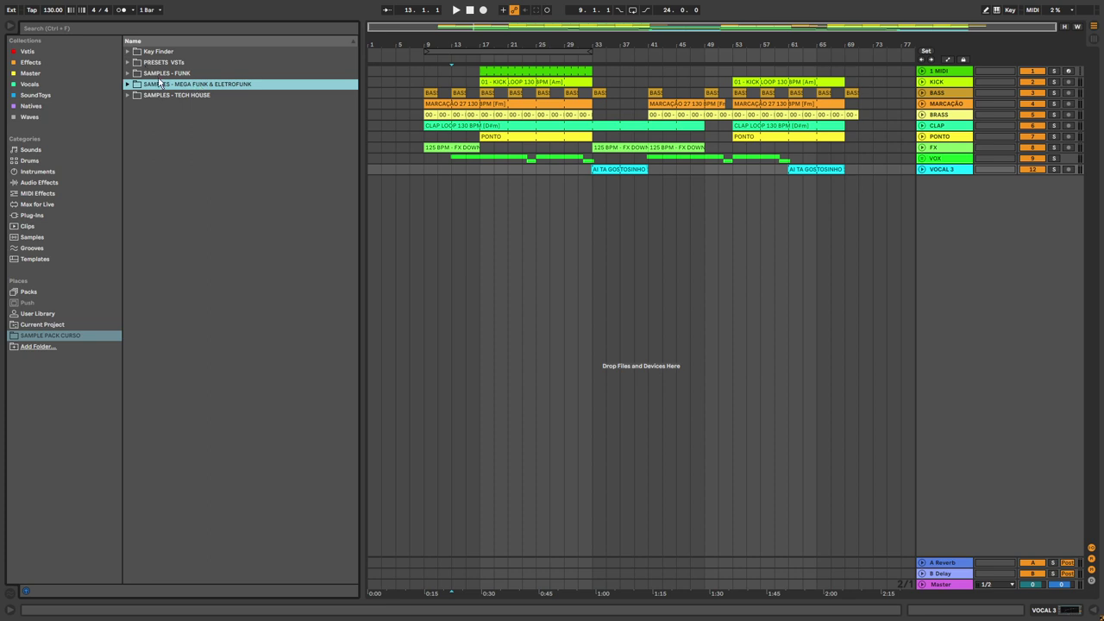
left_click(171, 95)
left_click(433, 196)
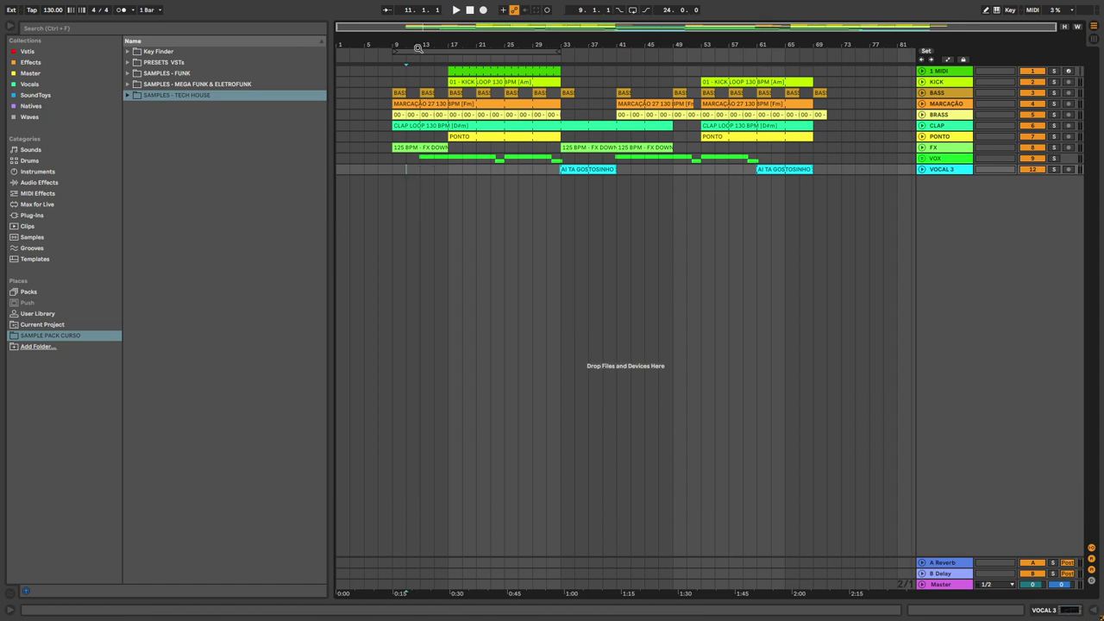
Play the arrangement from bar 9, jump ahead to about bar 31, and stop playback
left_click(409, 170)
scroll(409, 171, "up", 1)
scroll(391, 163, "up", 2)
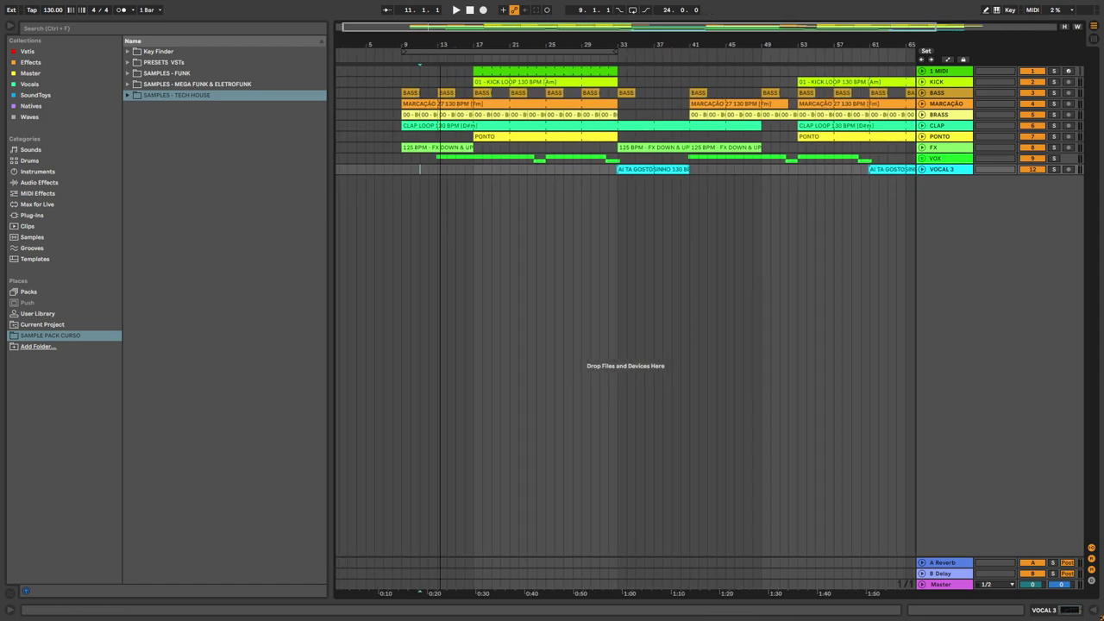
left_click(406, 169)
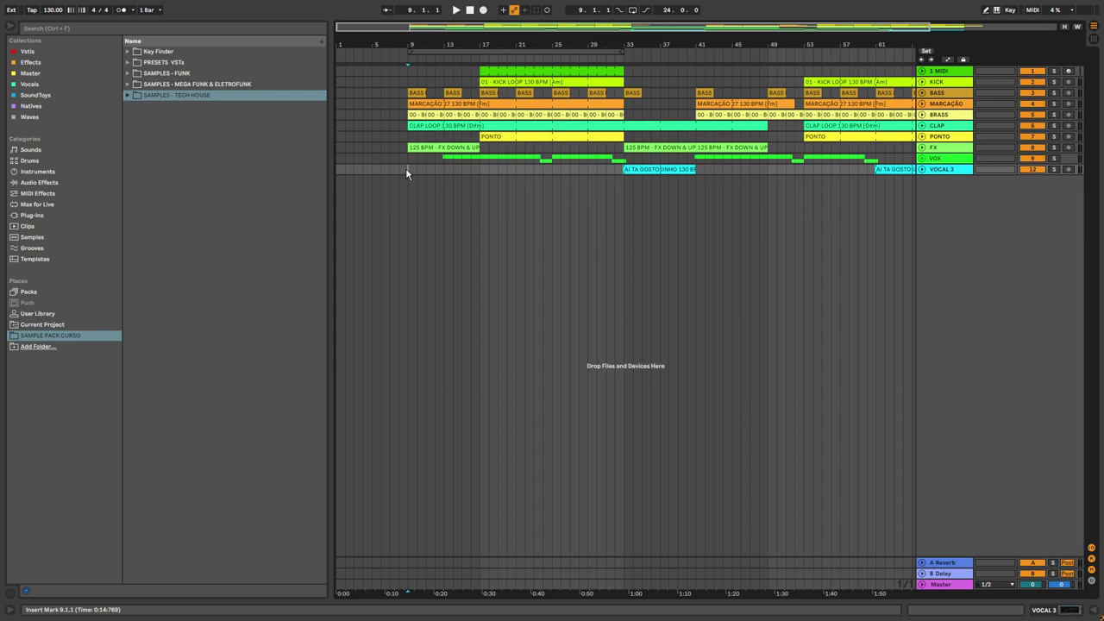
key("space")
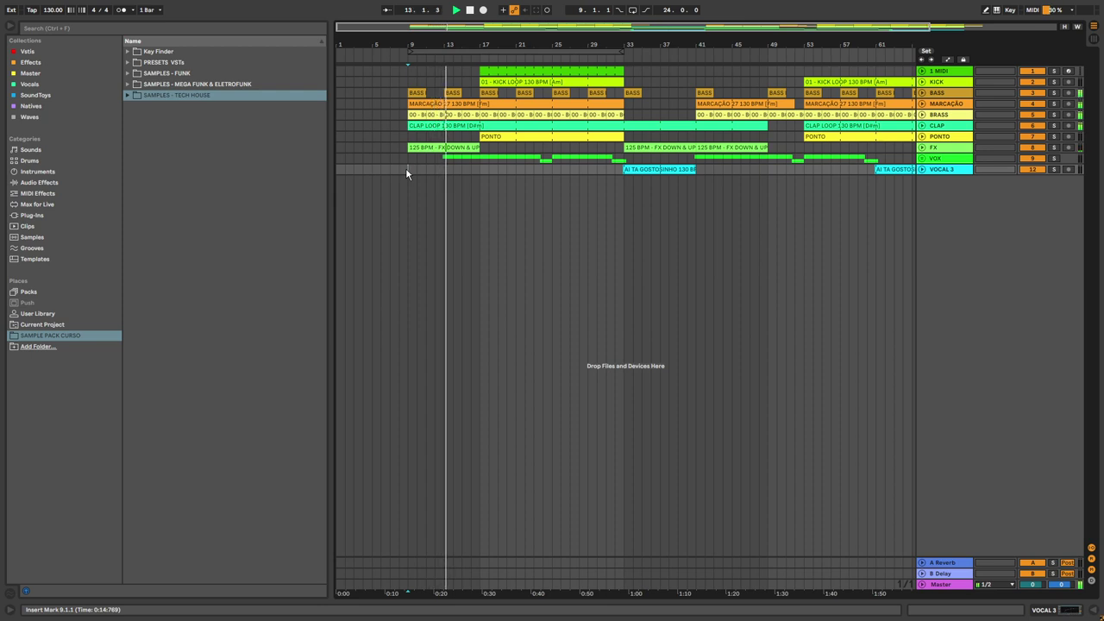
key("minus")
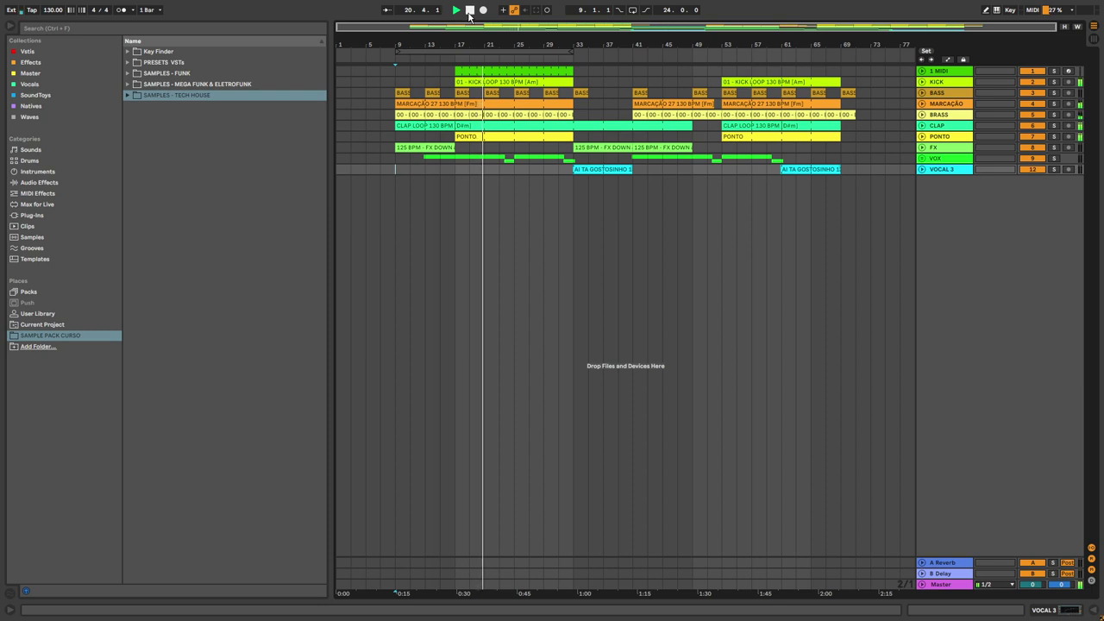
left_click(563, 58)
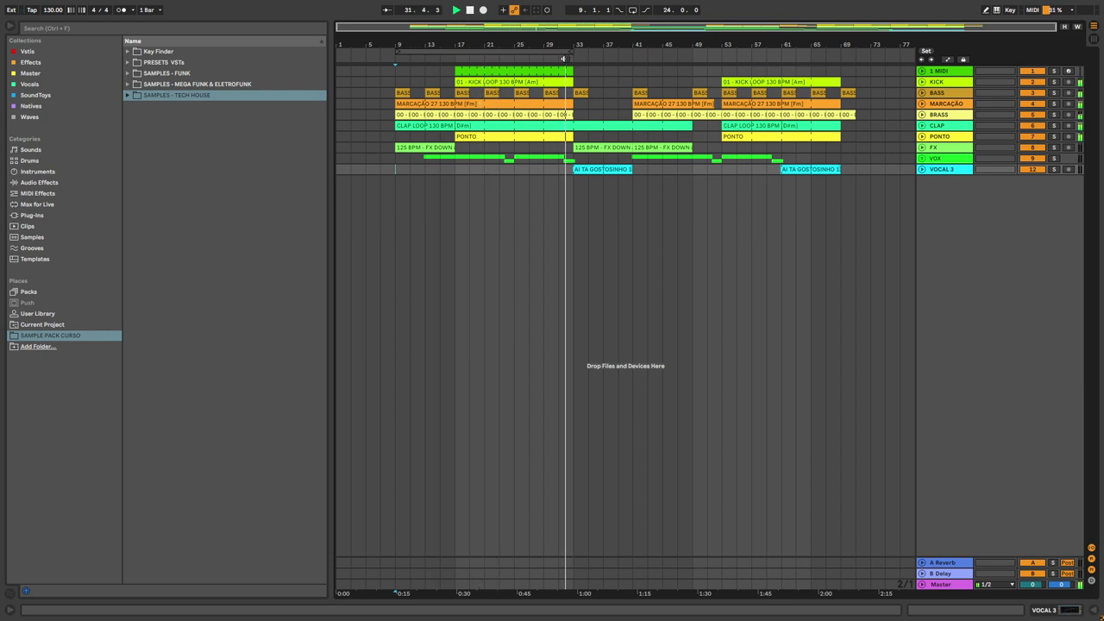
left_click(469, 10)
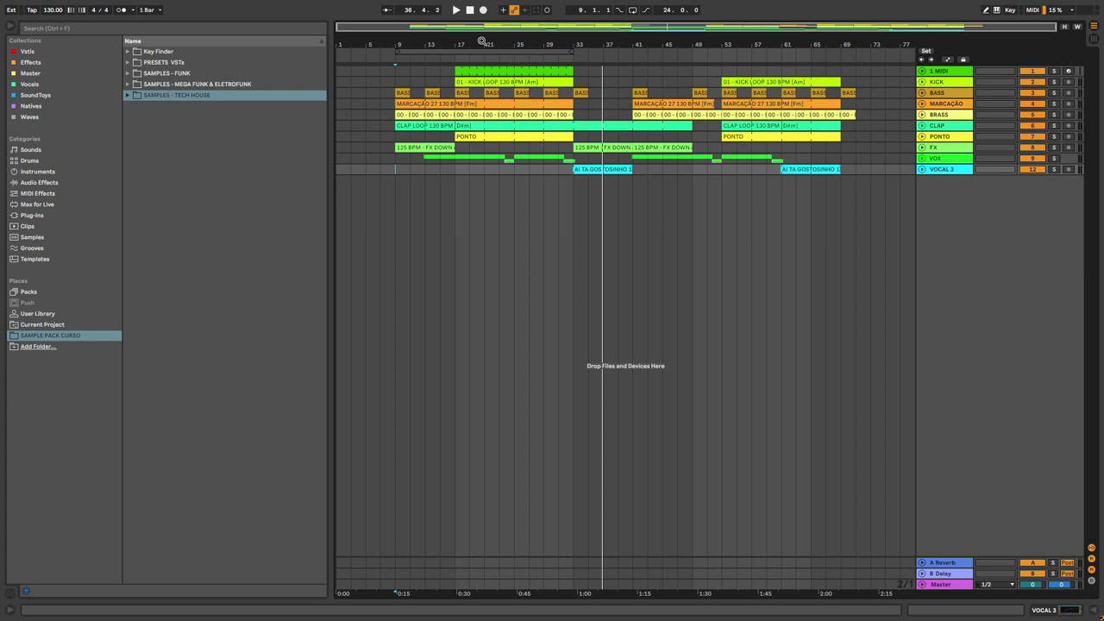
Move the insert marker to the arrangement's start at 1.1.1 and leave full-screen view
left_click(558, 169)
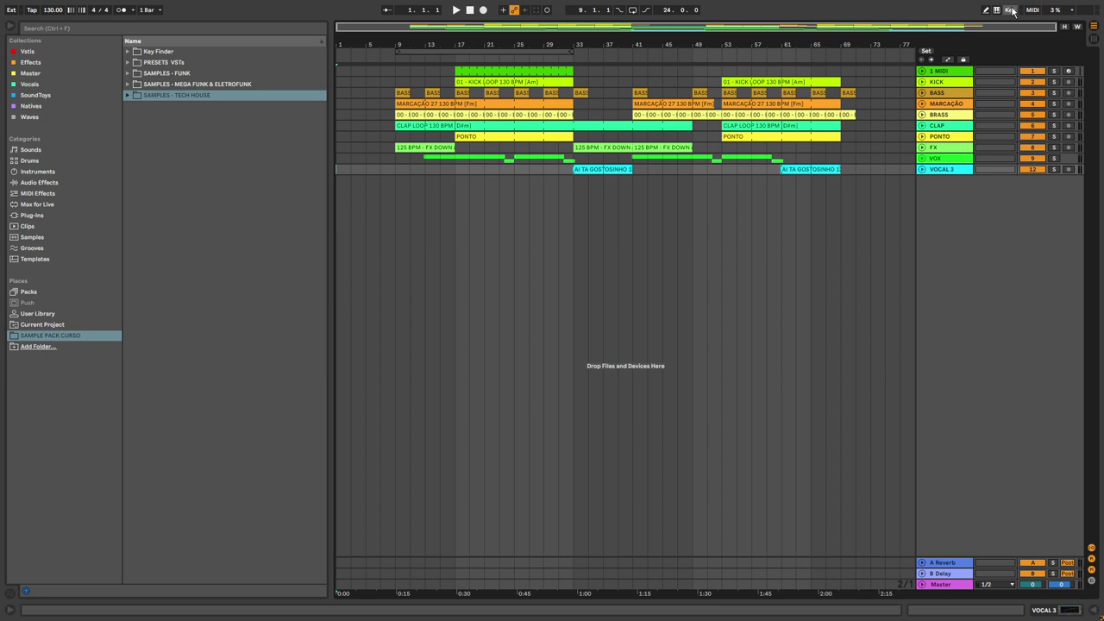
key("F11")
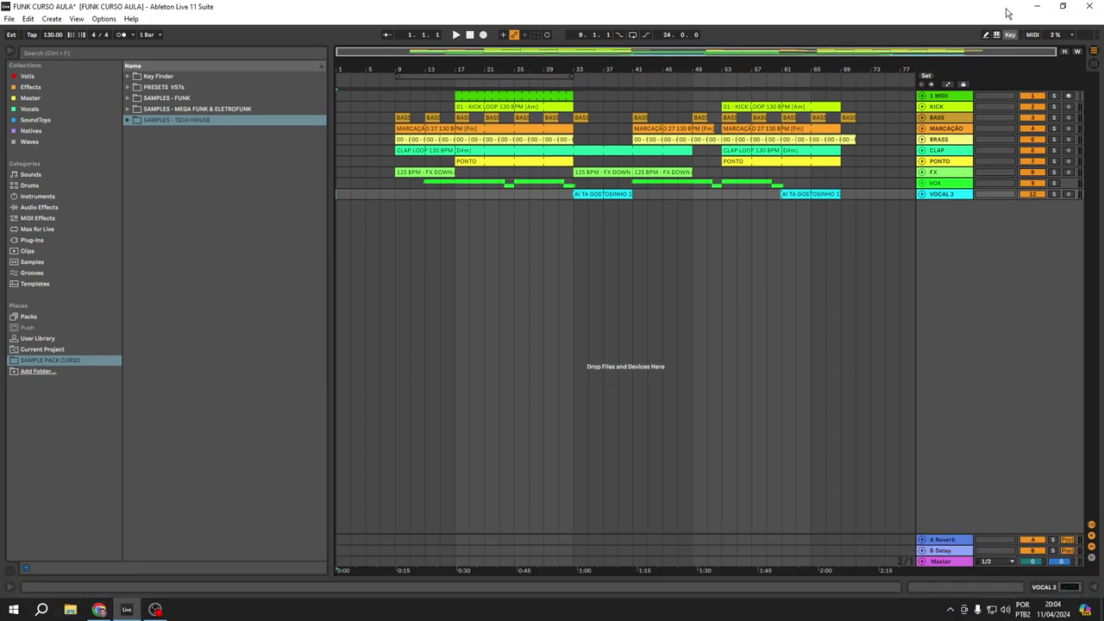